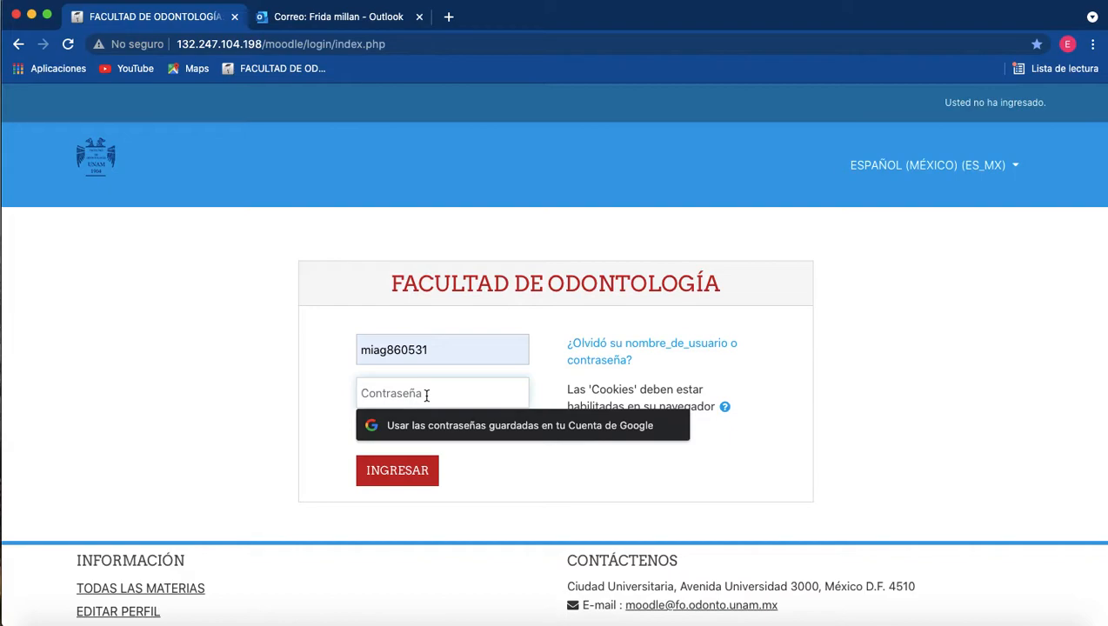
Log in with the account password and open the recently accessed course Periodoncia Aragón.
{"action": "key", "text": "Return"}
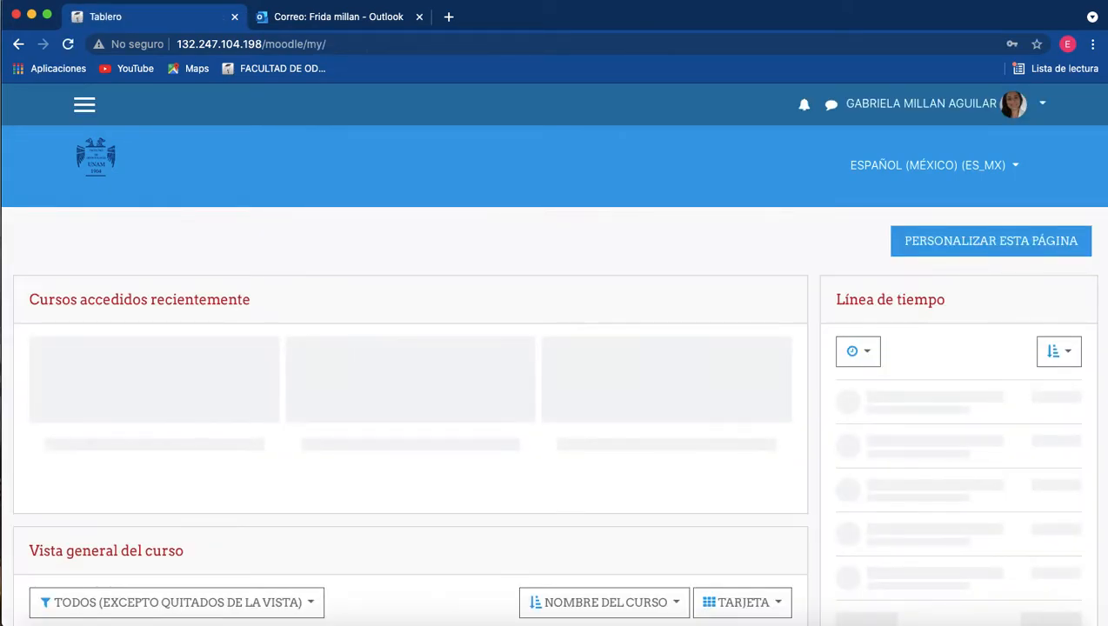
{"action": "scroll", "coordinate": [662, 391], "scroll_direction": "down", "scroll_amount": 1}
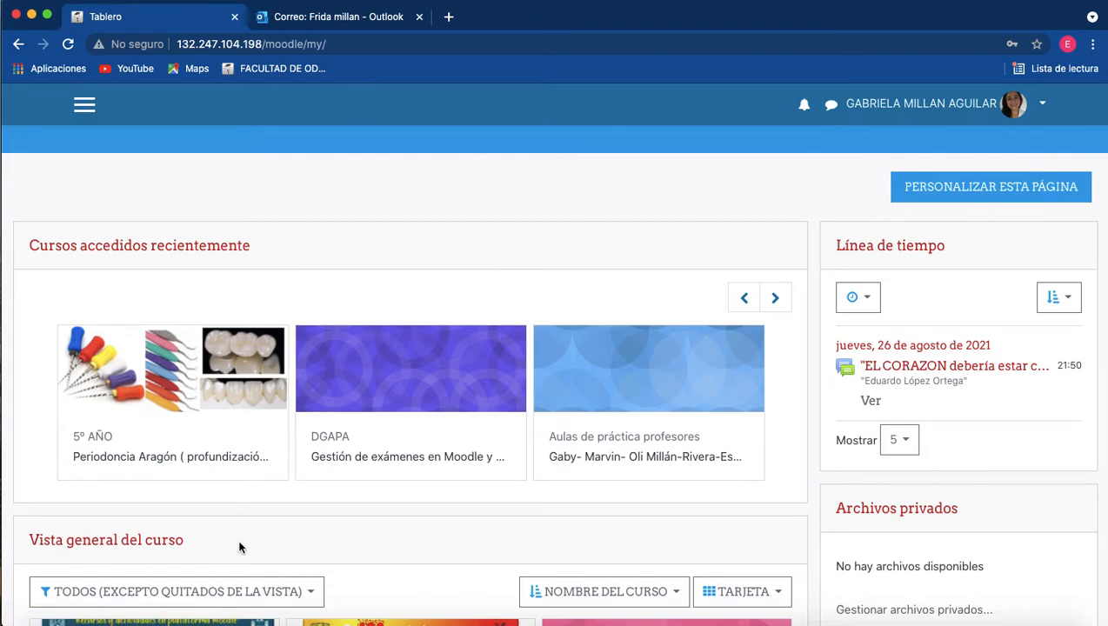
{"action": "left_click", "coordinate": [195, 457]}
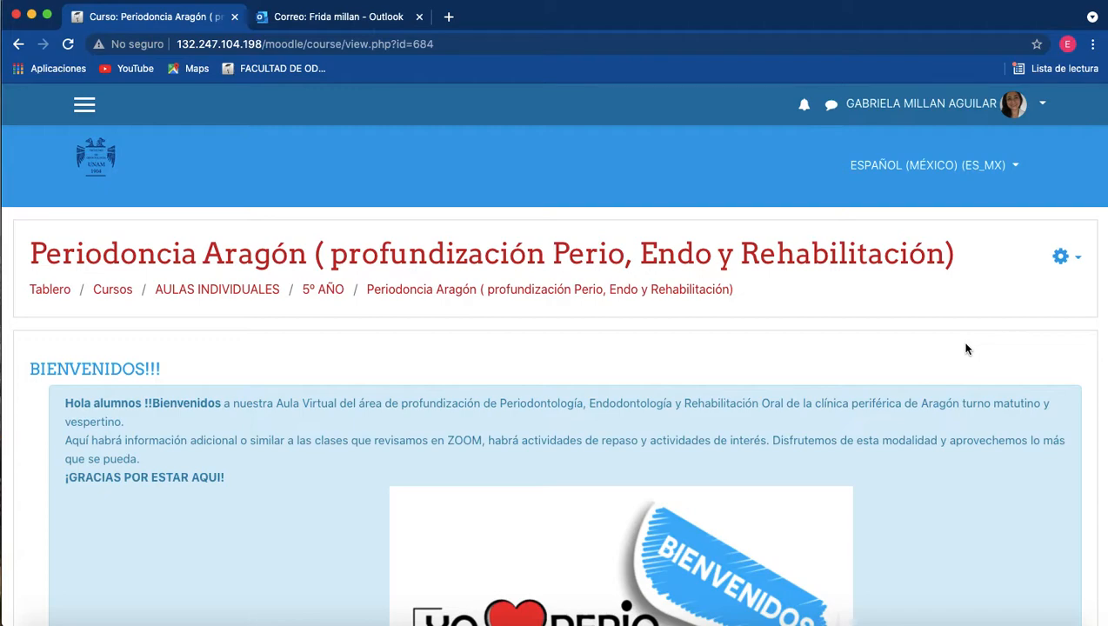
Open the Banco de preguntas of the Periodoncia Aragón course from its full course administration page.
{"action": "left_click", "coordinate": [1064, 257]}
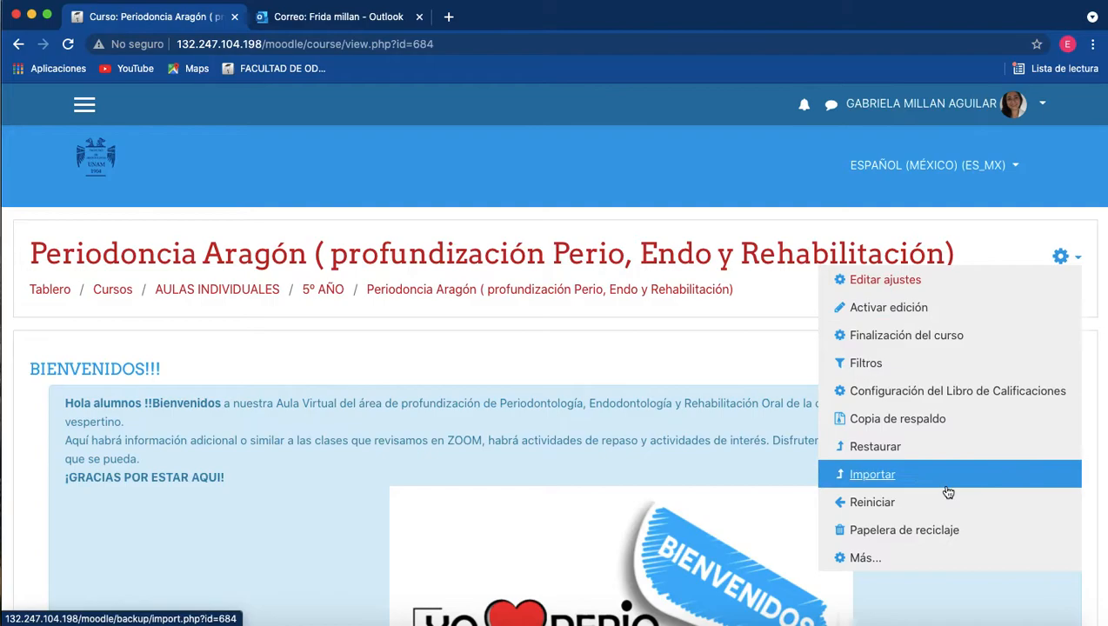
{"action": "left_click", "coordinate": [905, 560]}
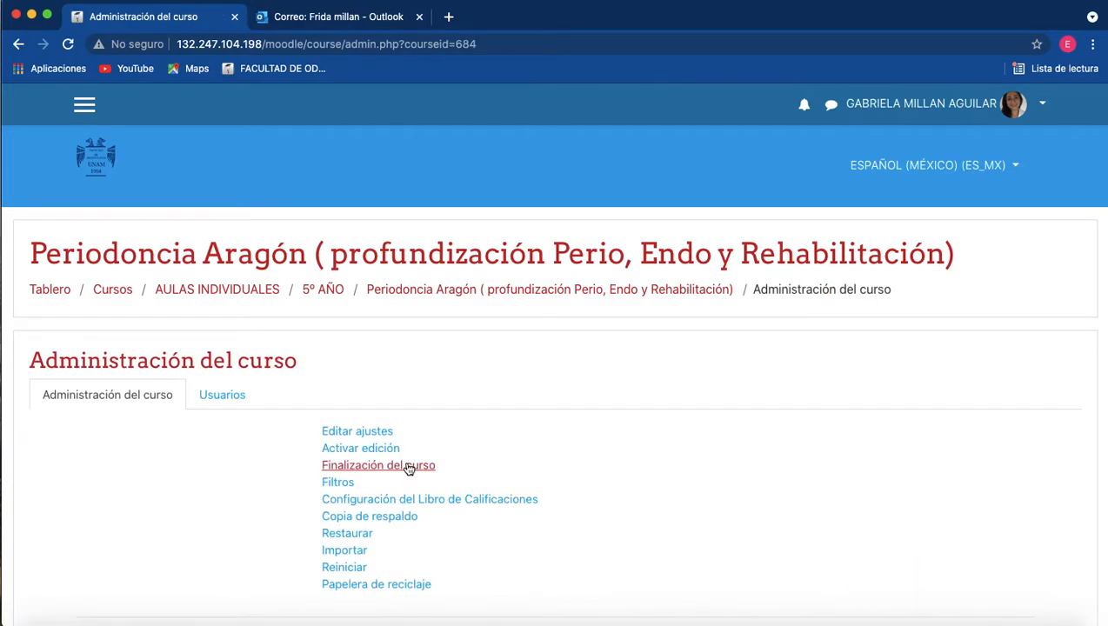
{"action": "scroll", "coordinate": [408, 467], "scroll_direction": "down", "scroll_amount": 5}
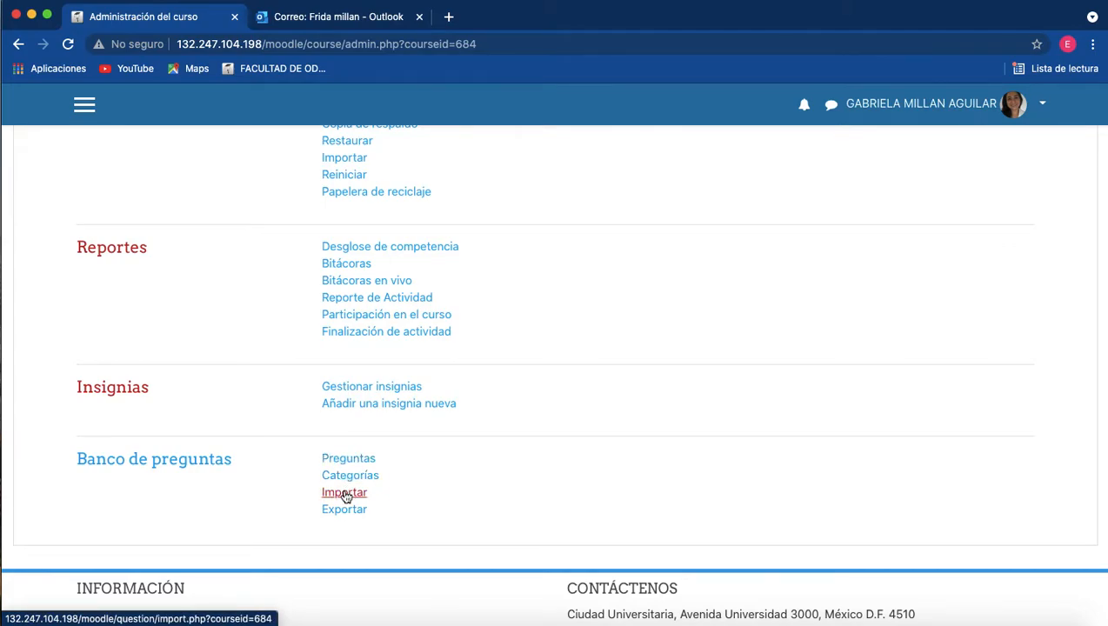
{"action": "left_click", "coordinate": [195, 472]}
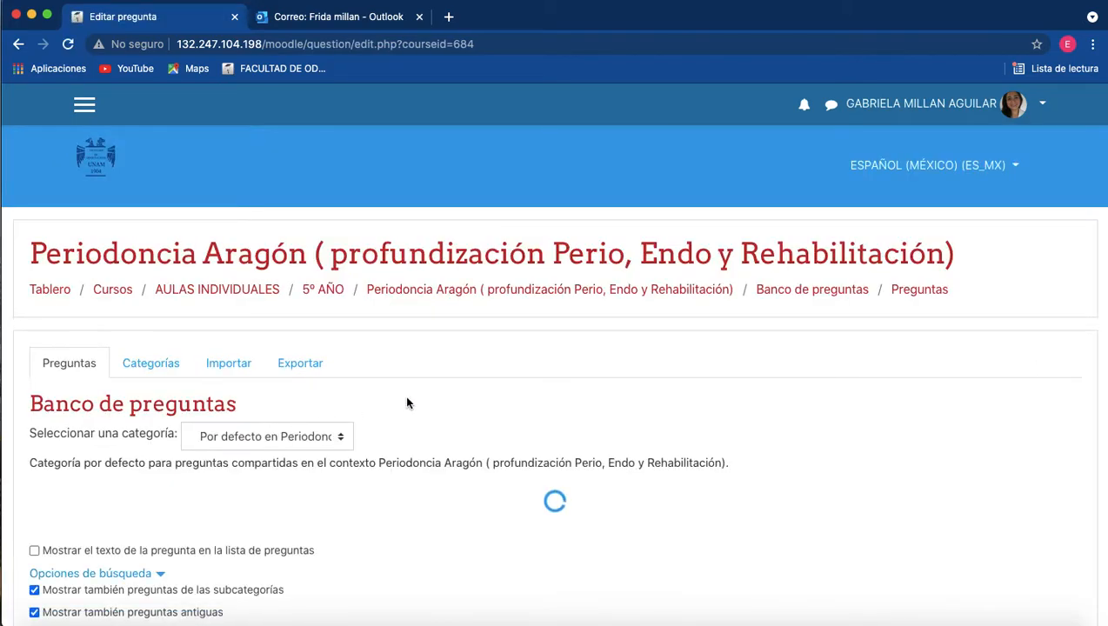
Examine the questions stored in the question bank and the categories available for selection.
{"action": "scroll", "coordinate": [406, 402], "scroll_direction": "down", "scroll_amount": 1}
{"action": "scroll", "coordinate": [406, 402], "scroll_direction": "down", "scroll_amount": 5}
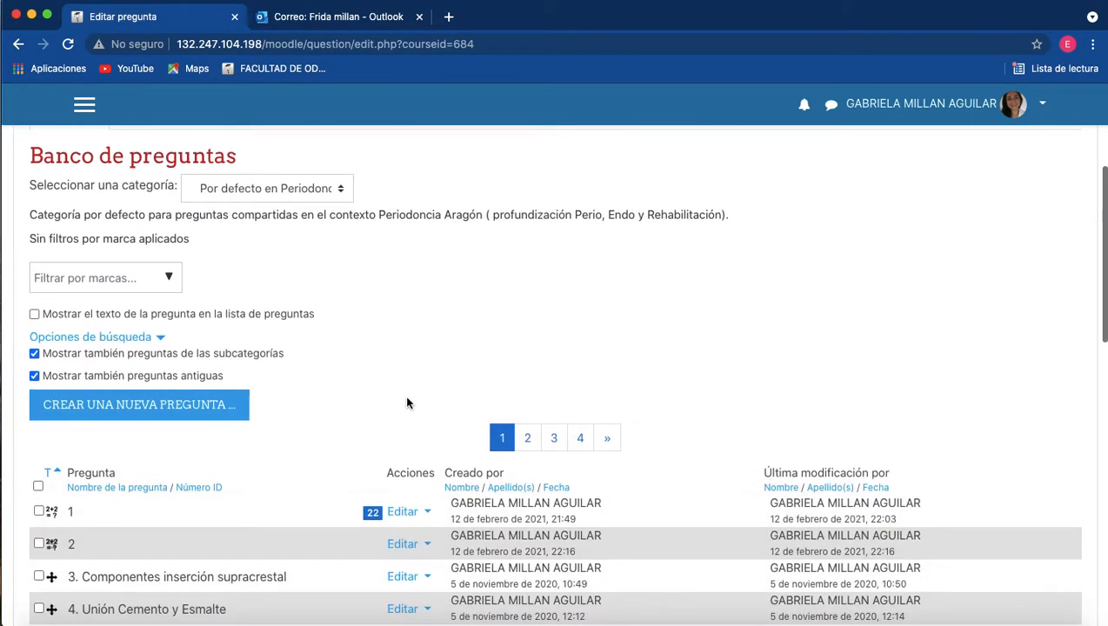
{"action": "scroll", "coordinate": [406, 400], "scroll_direction": "down", "scroll_amount": 6}
{"action": "scroll", "coordinate": [406, 400], "scroll_direction": "up", "scroll_amount": 4}
{"action": "scroll", "coordinate": [406, 401], "scroll_direction": "up", "scroll_amount": 4}
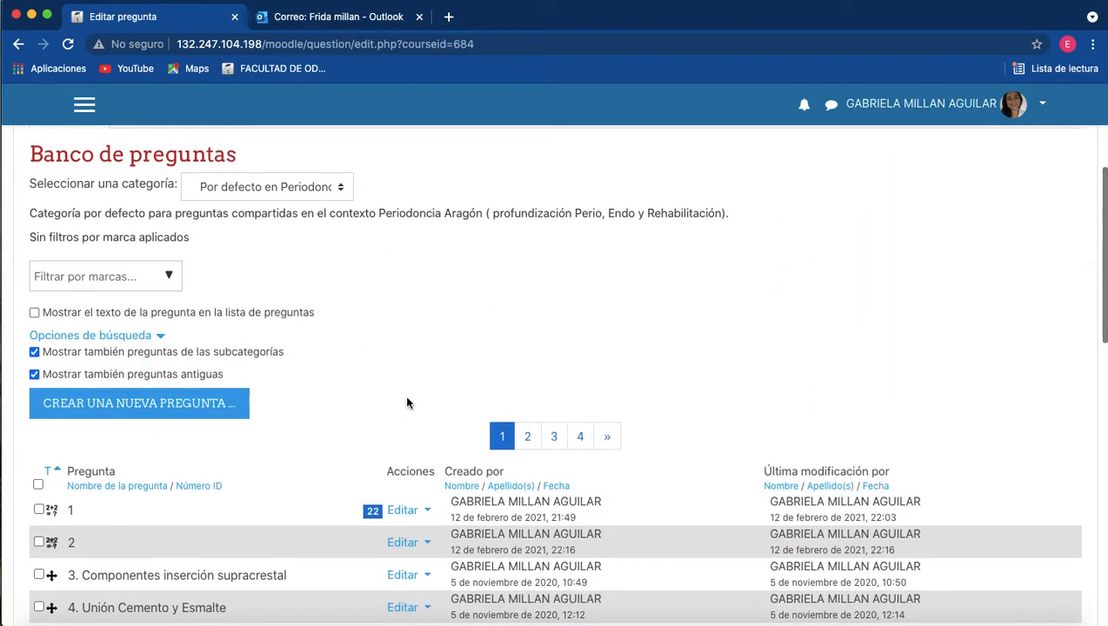
{"action": "scroll", "coordinate": [406, 403], "scroll_direction": "up", "scroll_amount": 1}
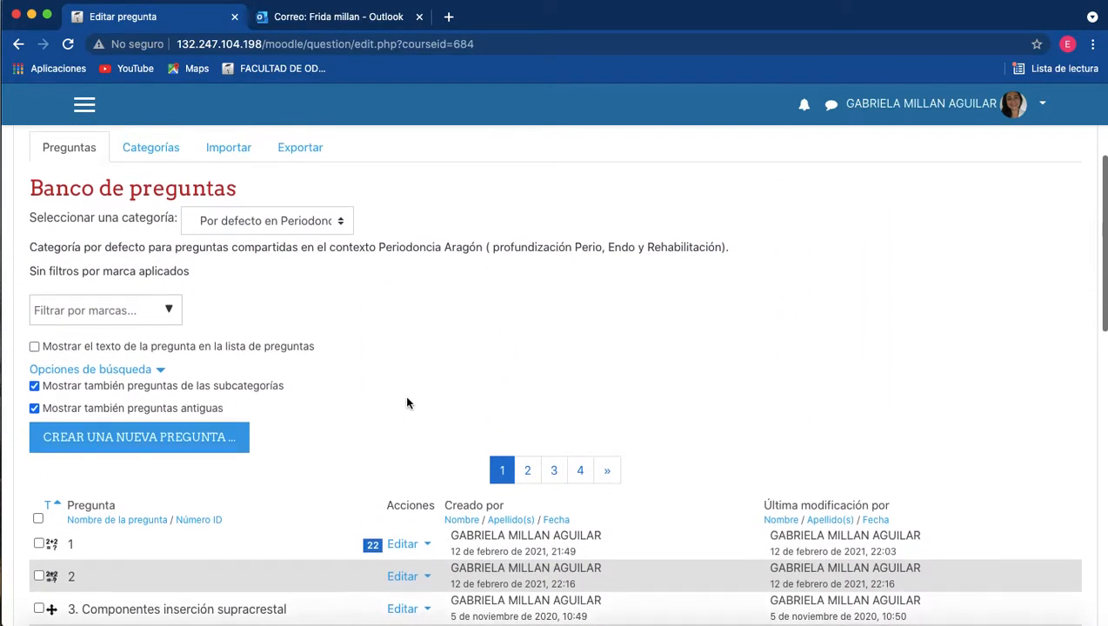
{"action": "left_click", "coordinate": [340, 223]}
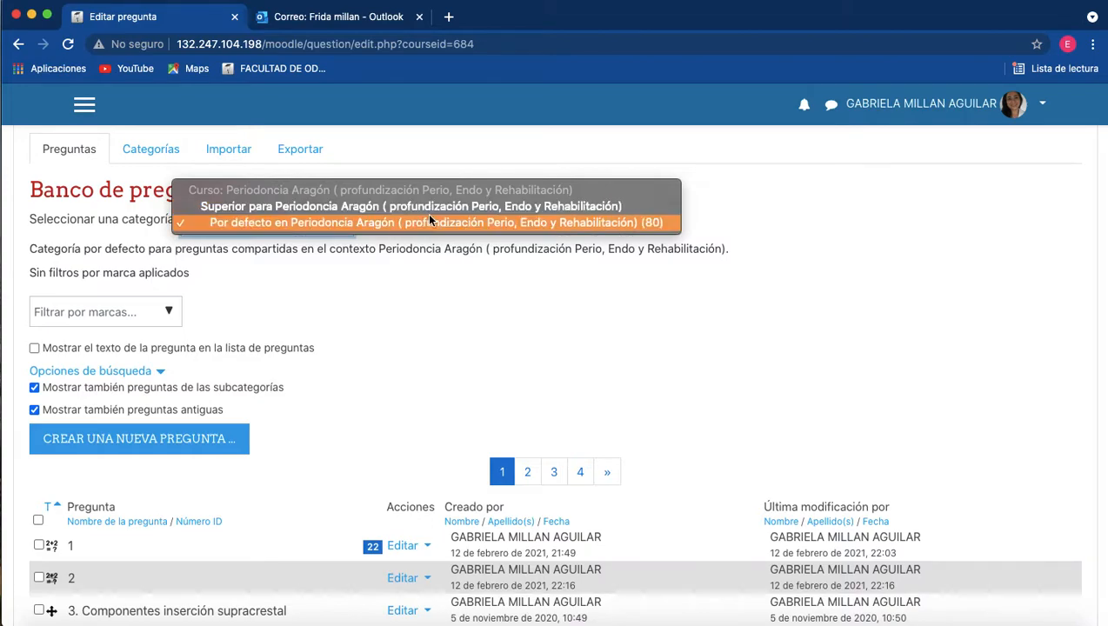
{"action": "left_click", "coordinate": [365, 326]}
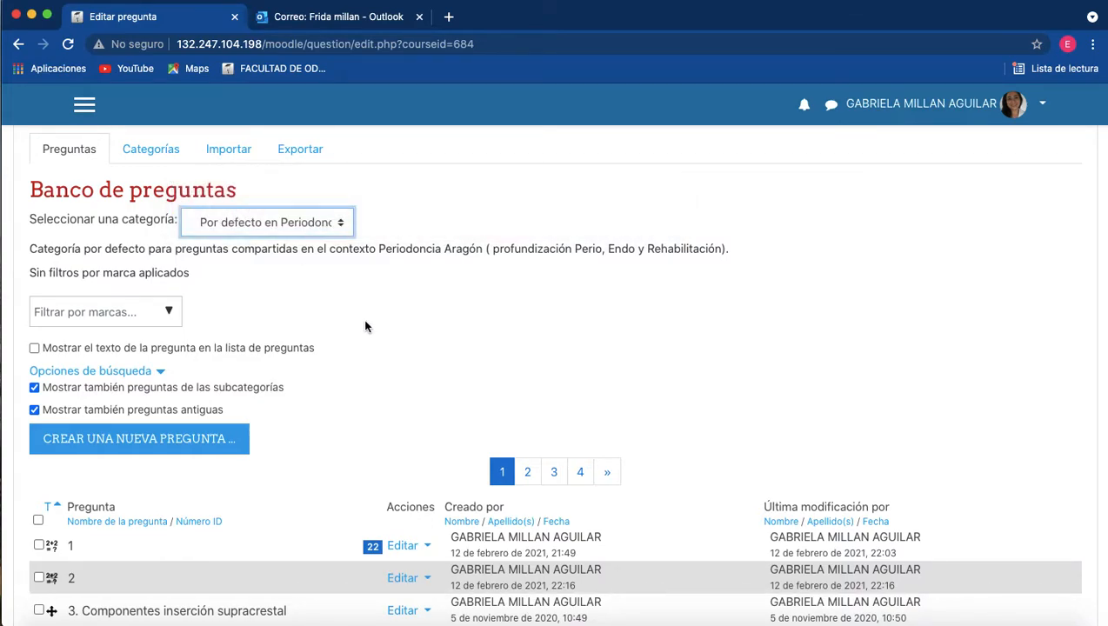
Return to the Periodoncia Aragón course page and review the exams and activities in its sessions.
{"action": "scroll", "coordinate": [522, 306], "scroll_direction": "up", "scroll_amount": 5}
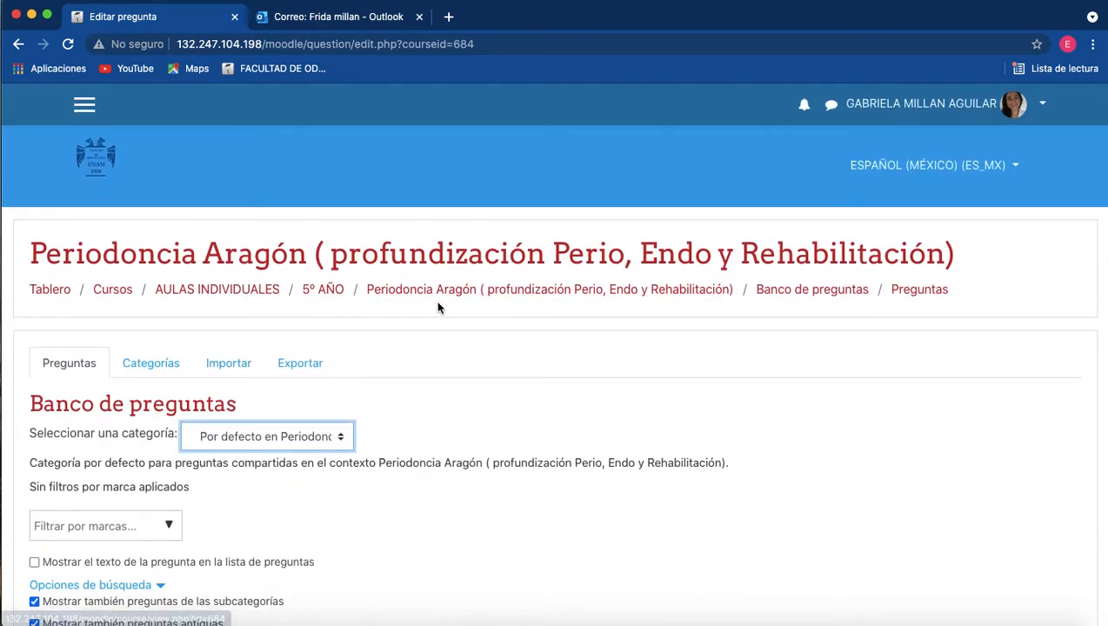
{"action": "left_click", "coordinate": [469, 289]}
{"action": "scroll", "coordinate": [648, 404], "scroll_direction": "down", "scroll_amount": 1}
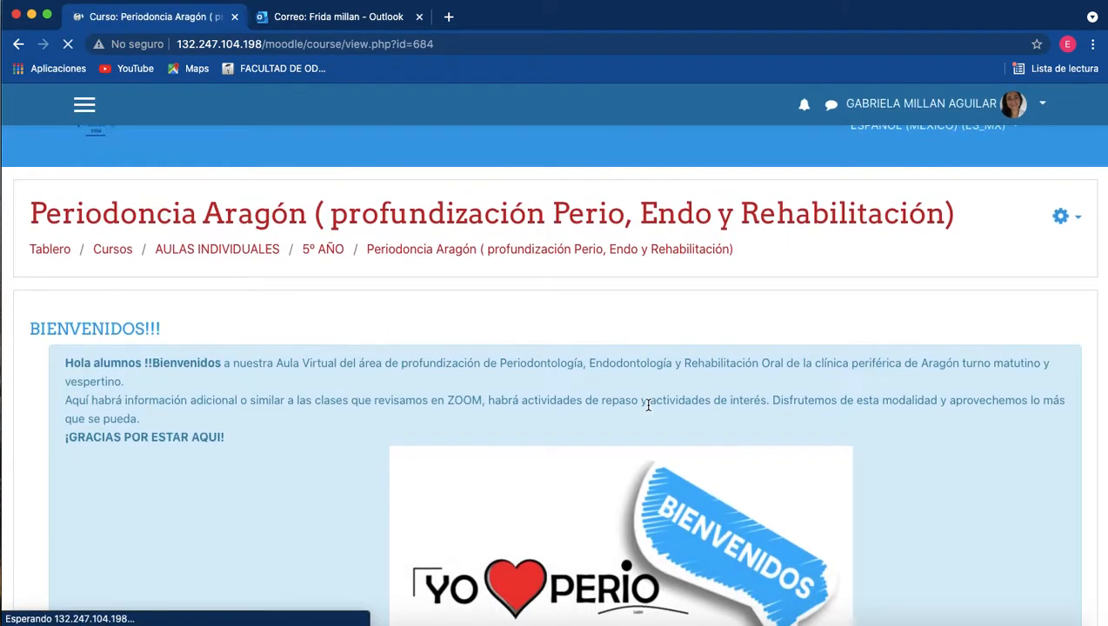
{"action": "scroll", "coordinate": [648, 404], "scroll_direction": "down", "scroll_amount": 15}
{"action": "scroll", "coordinate": [648, 410], "scroll_direction": "down", "scroll_amount": 9}
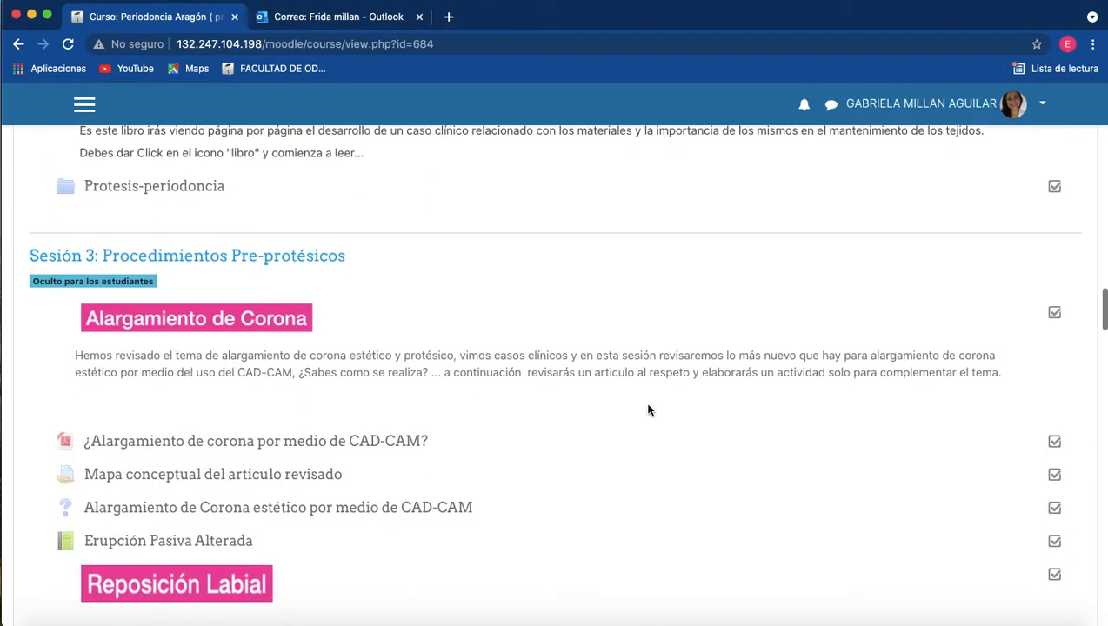
{"action": "scroll", "coordinate": [647, 409], "scroll_direction": "down", "scroll_amount": 9}
{"action": "scroll", "coordinate": [267, 289], "scroll_direction": "down", "scroll_amount": 3}
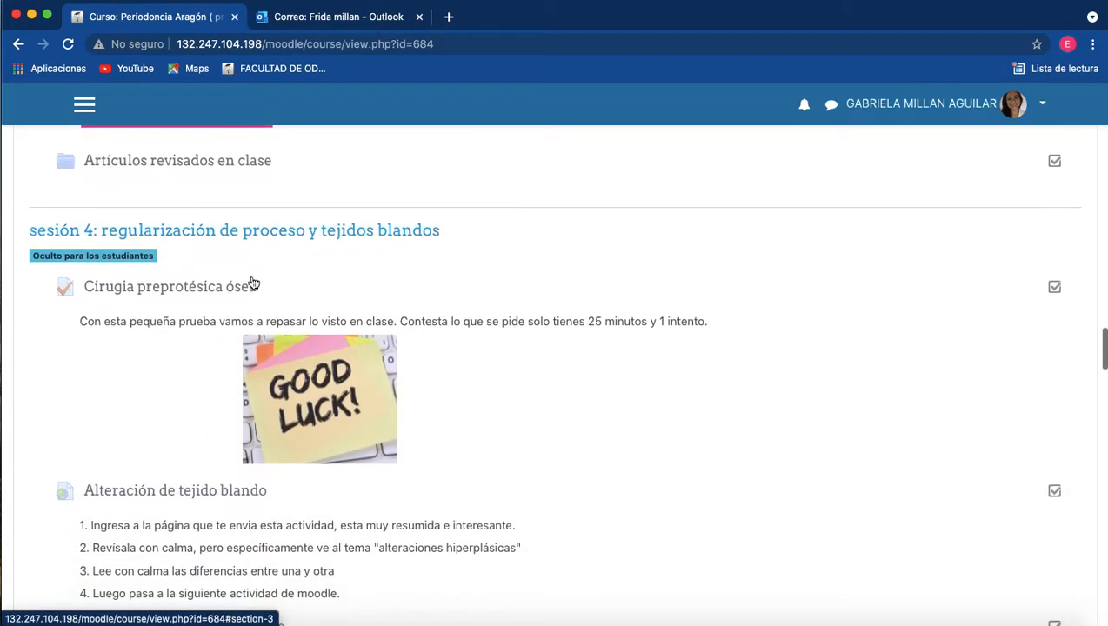
{"action": "scroll", "coordinate": [218, 300], "scroll_direction": "down", "scroll_amount": 14}
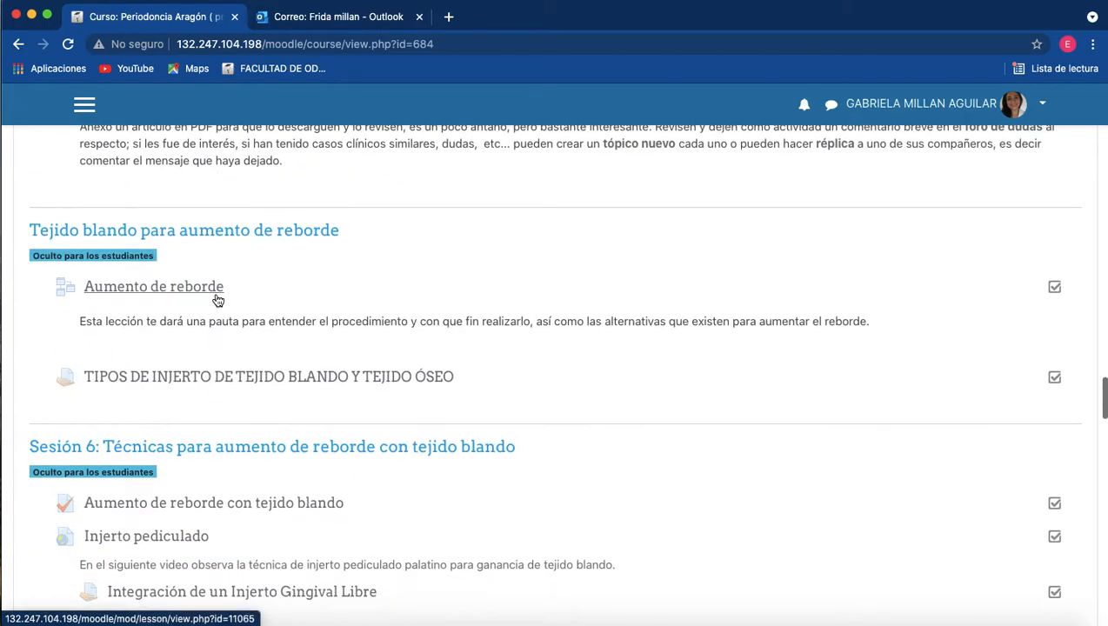
{"action": "scroll", "coordinate": [217, 300], "scroll_direction": "down", "scroll_amount": 4}
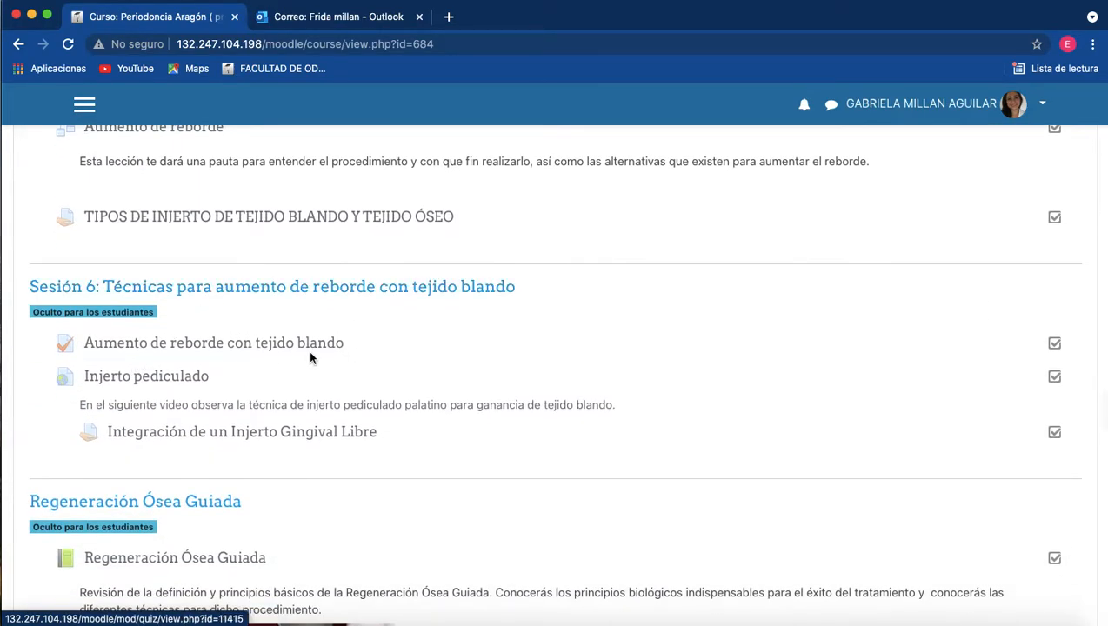
{"action": "scroll", "coordinate": [326, 358], "scroll_direction": "down", "scroll_amount": 10}
{"action": "scroll", "coordinate": [327, 358], "scroll_direction": "up", "scroll_amount": 20}
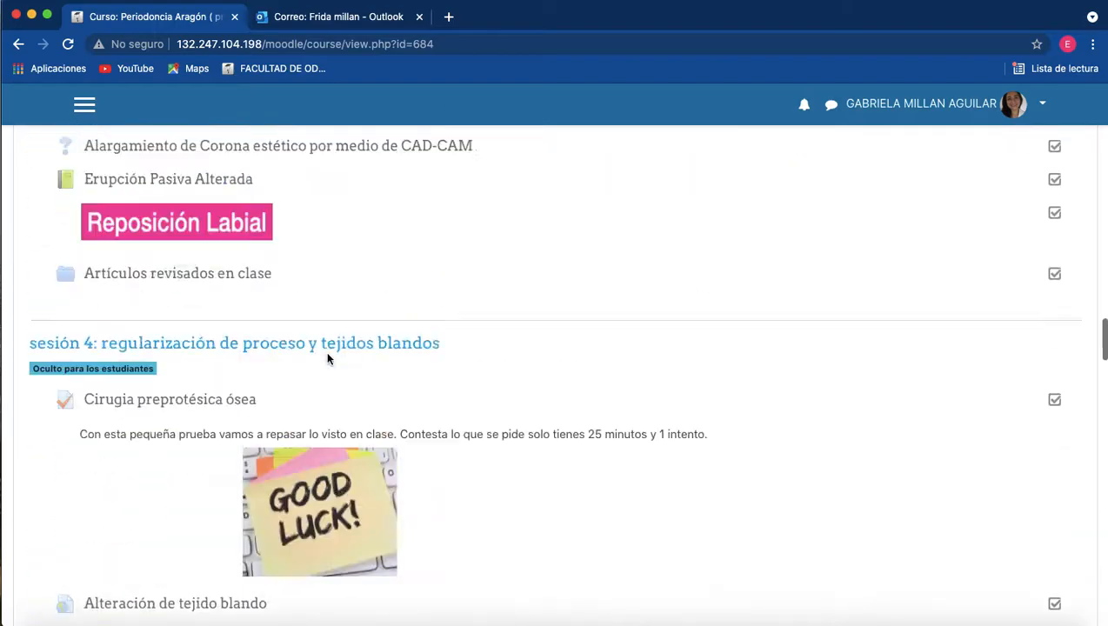
{"action": "scroll", "coordinate": [327, 358], "scroll_direction": "up", "scroll_amount": 15}
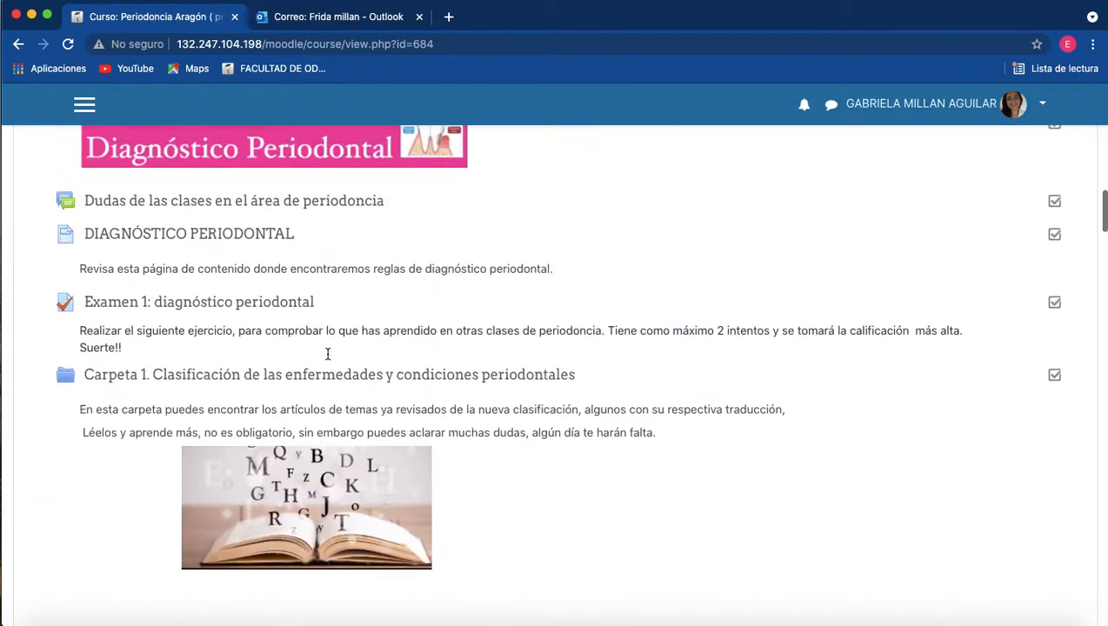
{"action": "scroll", "coordinate": [327, 354], "scroll_direction": "up", "scroll_amount": 20}
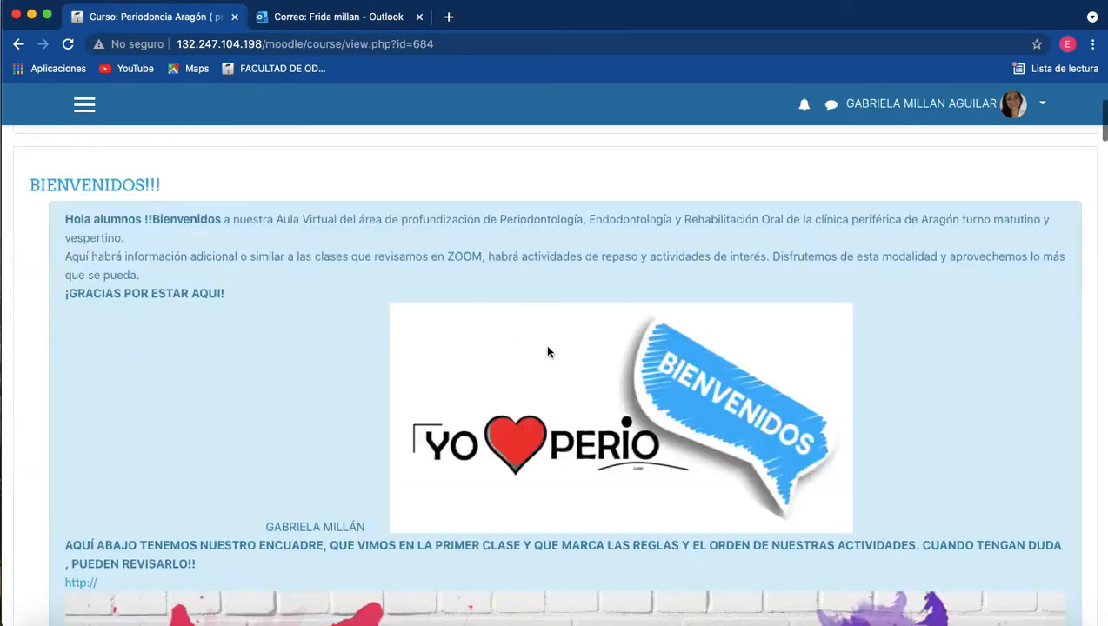
{"action": "scroll", "coordinate": [608, 361], "scroll_direction": "down", "scroll_amount": 5}
{"action": "scroll", "coordinate": [668, 370], "scroll_direction": "up", "scroll_amount": 5}
Turn on editing for the course and add an Examen activity to the section just before Sesión 2.
{"action": "left_click", "coordinate": [1066, 259]}
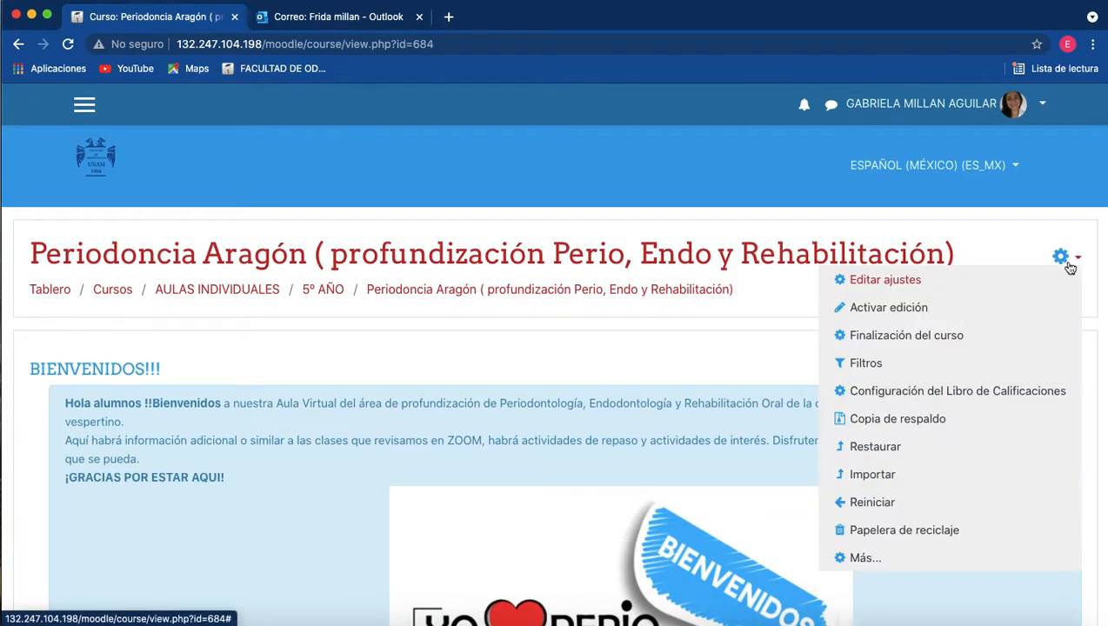
{"action": "left_click", "coordinate": [923, 307]}
{"action": "scroll", "coordinate": [865, 481], "scroll_direction": "down", "scroll_amount": 2}
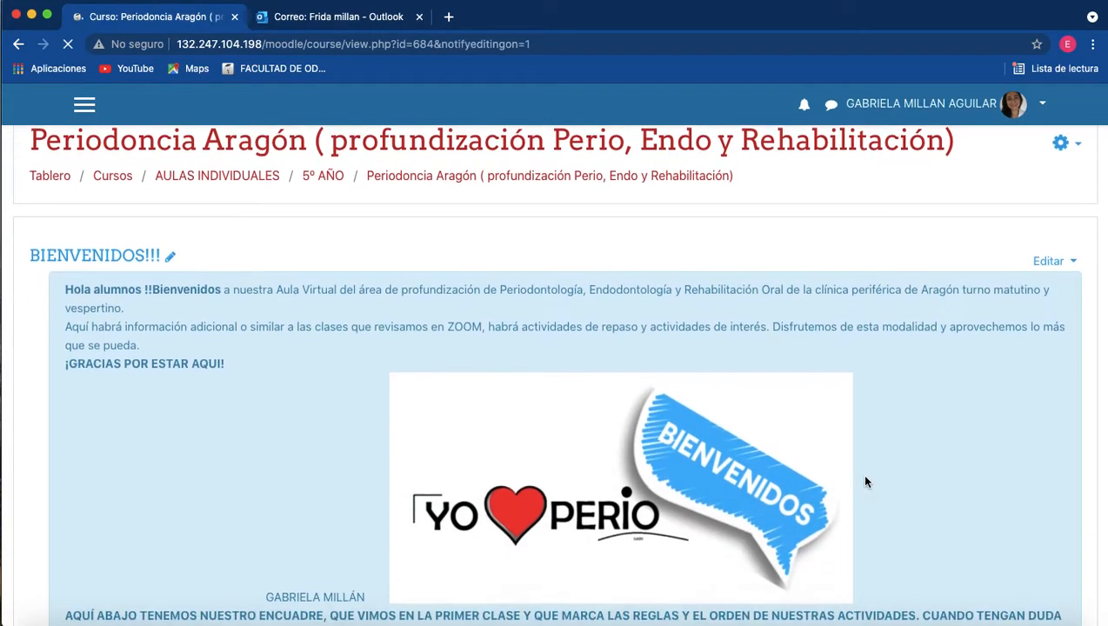
{"action": "scroll", "coordinate": [865, 481], "scroll_direction": "down", "scroll_amount": 1}
{"action": "scroll", "coordinate": [865, 481], "scroll_direction": "down", "scroll_amount": 2}
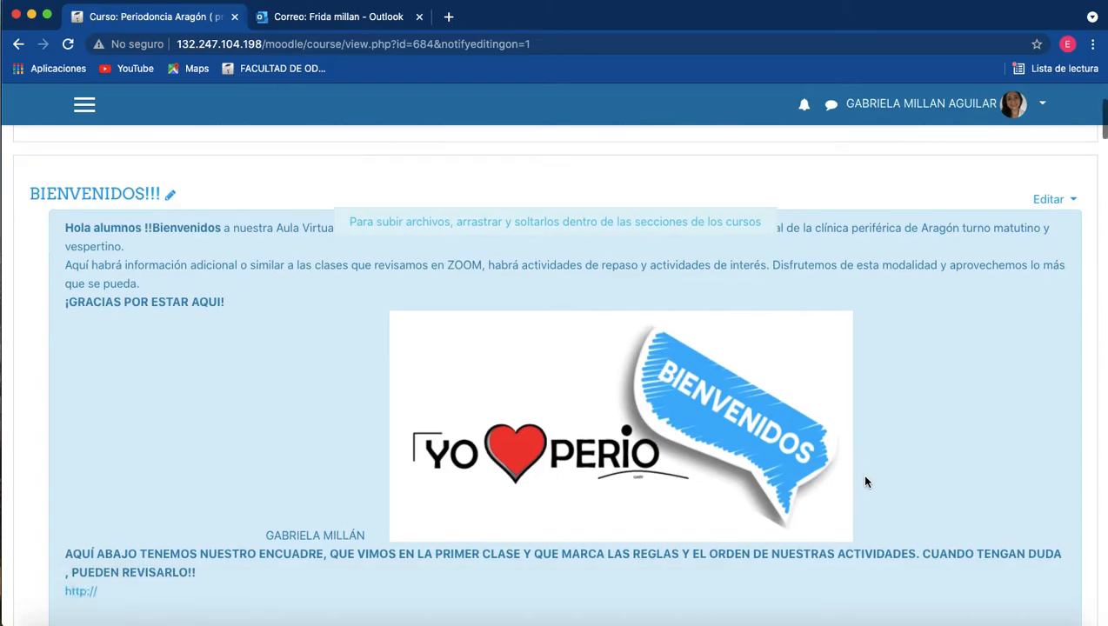
{"action": "scroll", "coordinate": [865, 480], "scroll_direction": "down", "scroll_amount": 10}
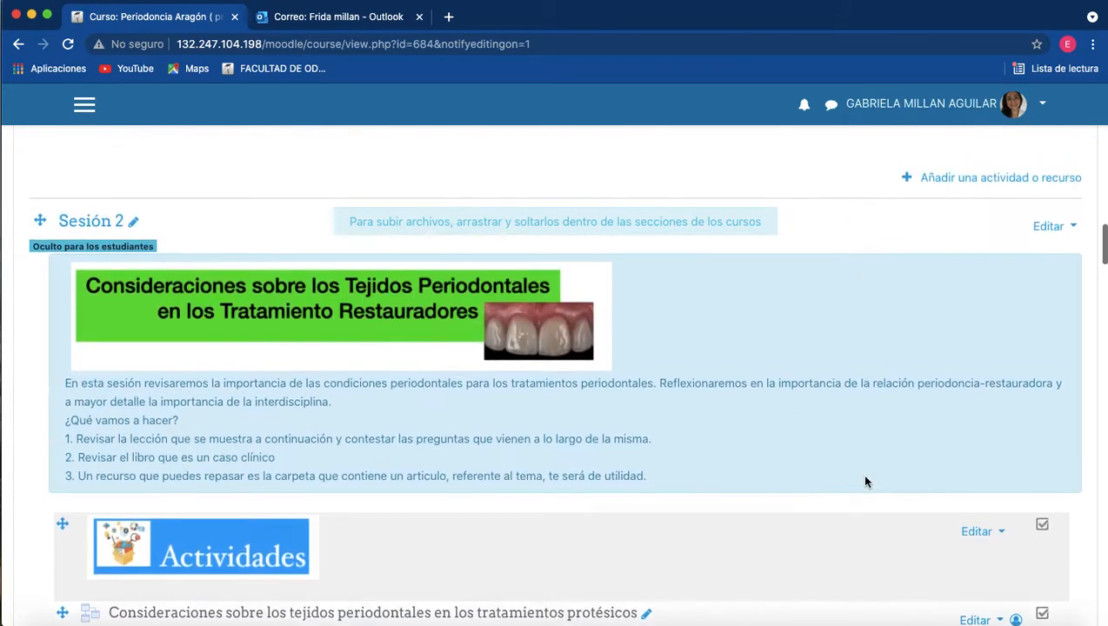
{"action": "scroll", "coordinate": [865, 481], "scroll_direction": "up", "scroll_amount": 5}
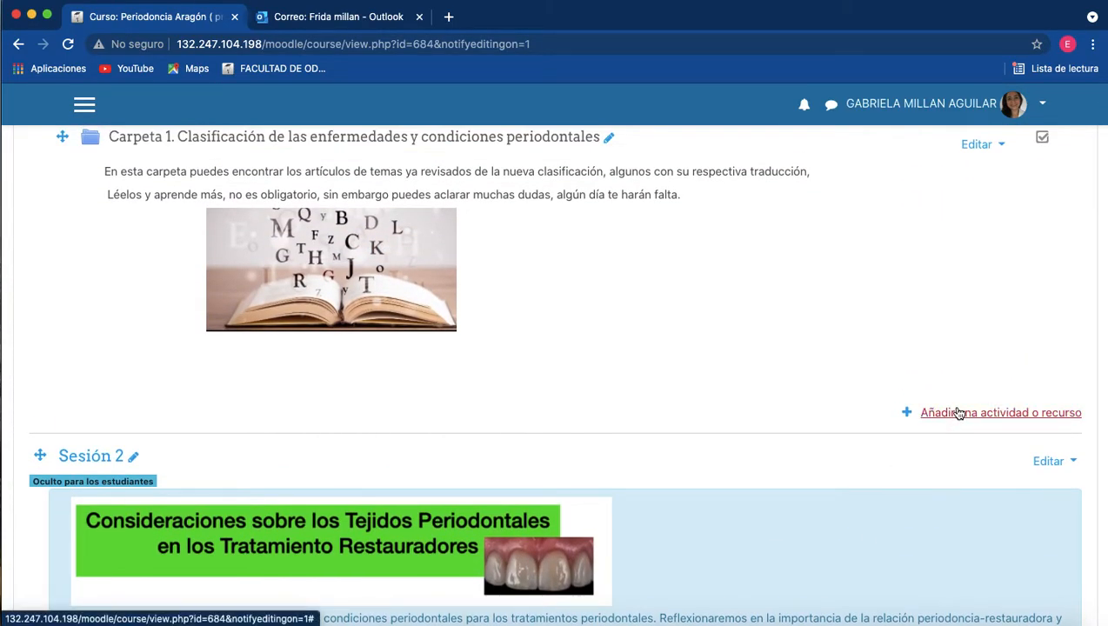
{"action": "left_click", "coordinate": [959, 413]}
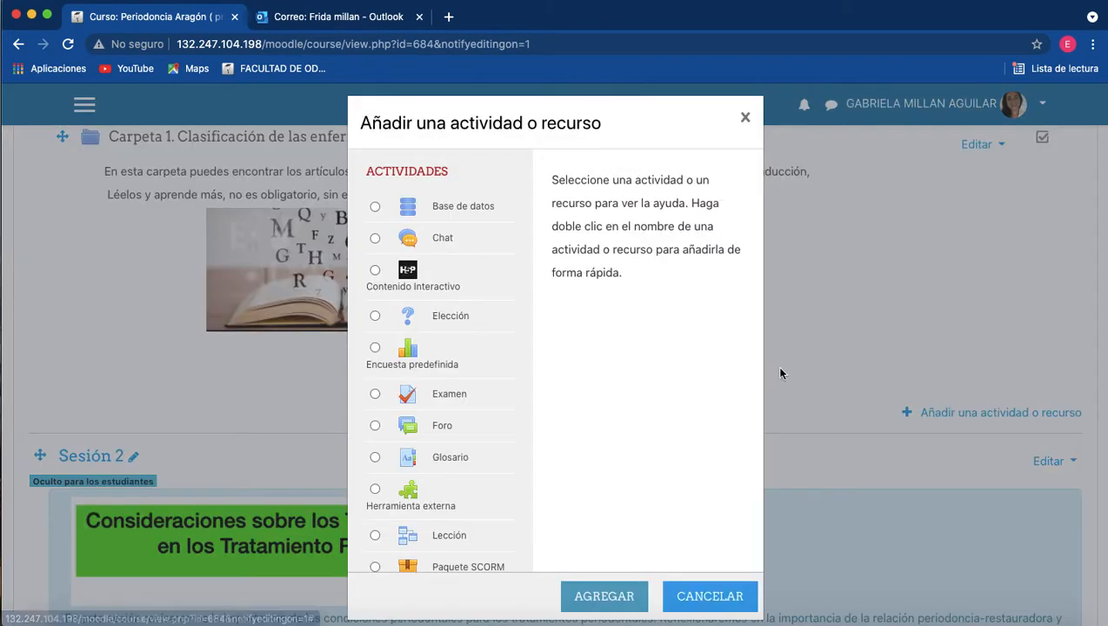
{"action": "left_click", "coordinate": [375, 395]}
{"action": "left_click", "coordinate": [628, 602]}
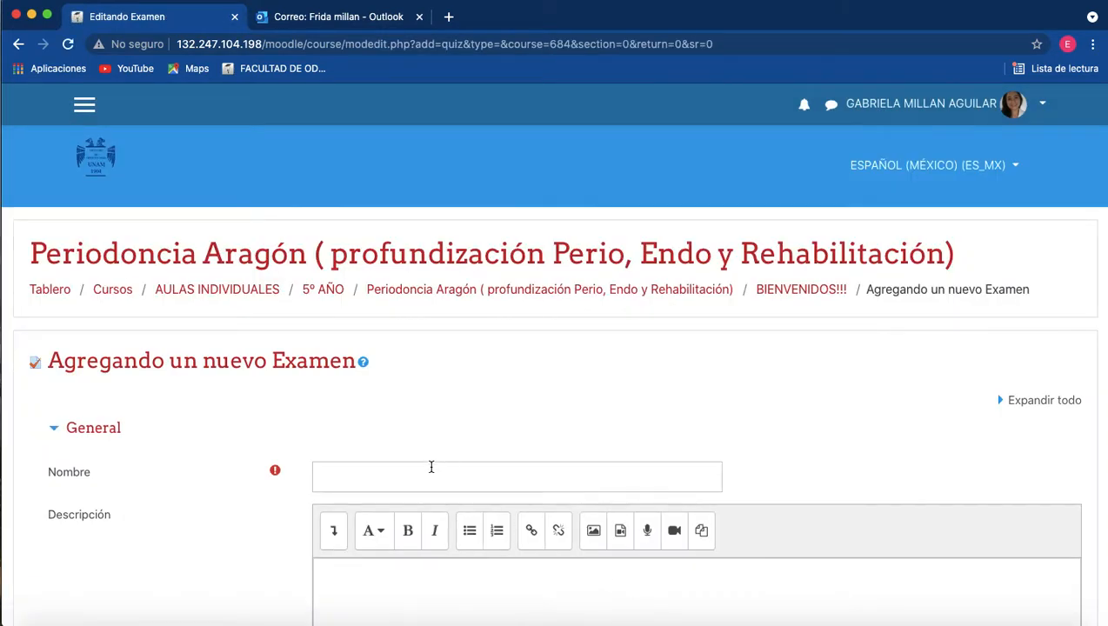
Name the exam Parcial 1, describe it as "Conceptos básicos de periodontología", and save it, returning to the course.
{"action": "left_click", "coordinate": [430, 474]}
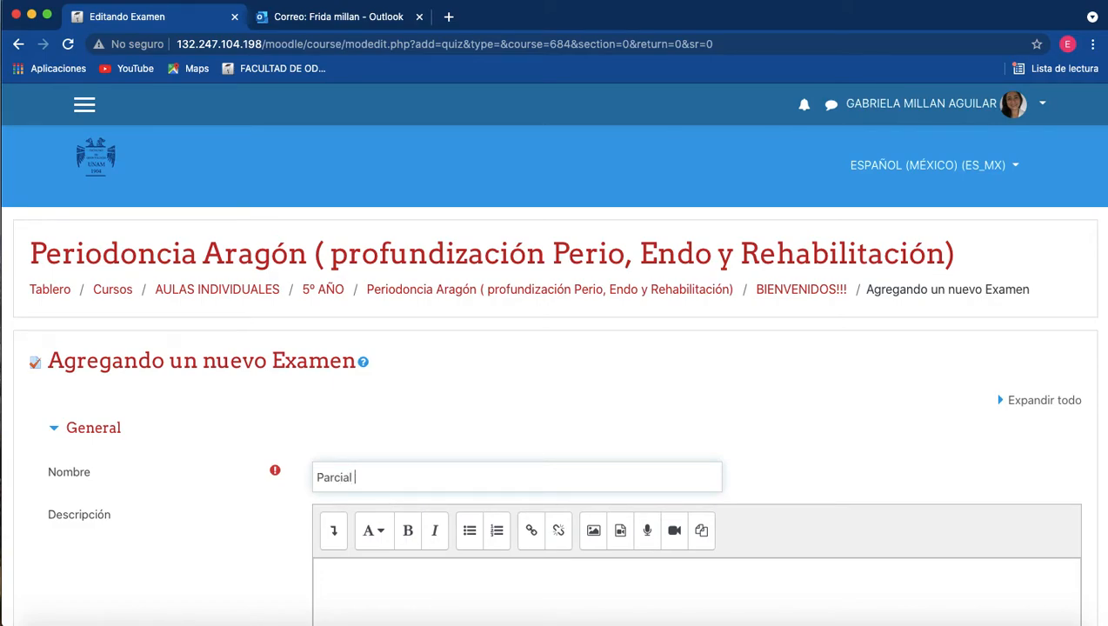
{"action": "left_click", "coordinate": [373, 574]}
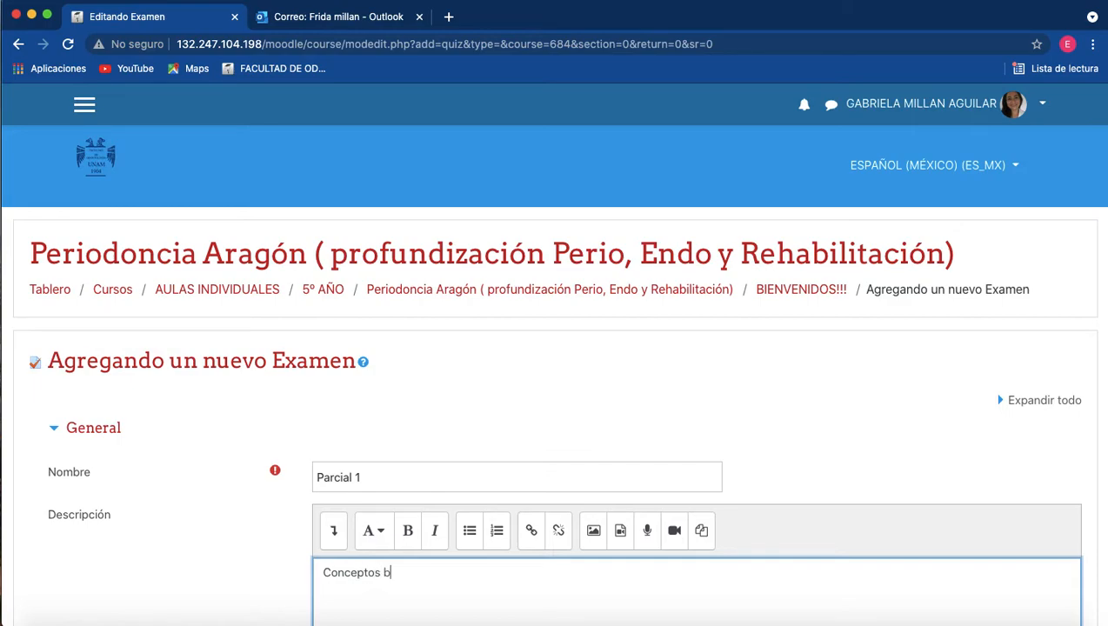
{"action": "type", "text": "Conceptos básicos de periodontologá"}
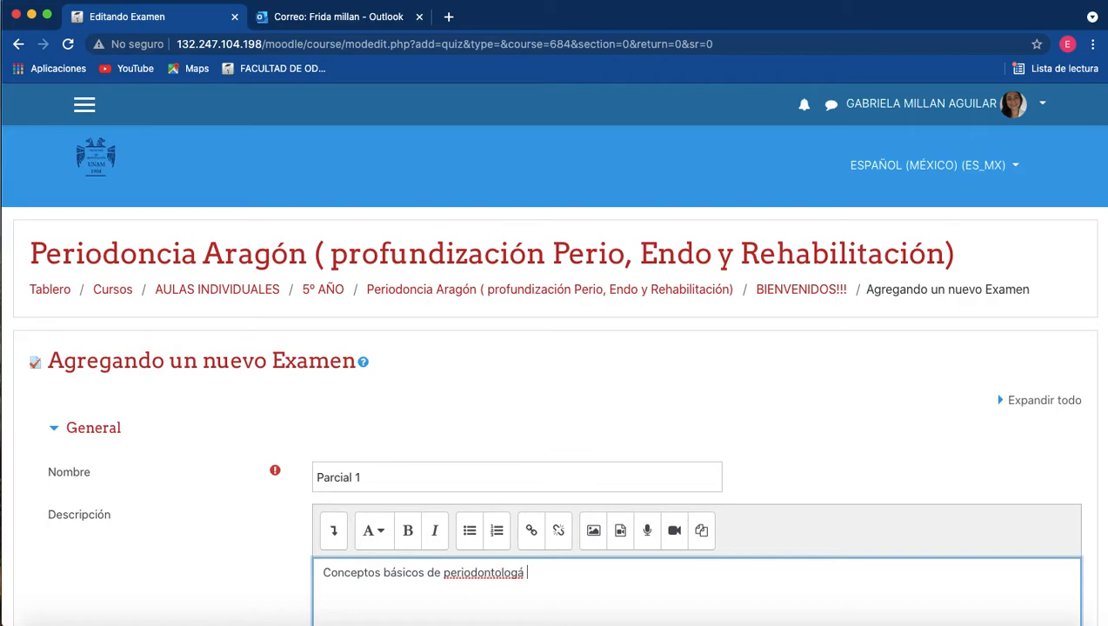
{"action": "key", "text": "BackSpace"}
{"action": "key", "text": "BackSpace"}
{"action": "scroll", "coordinate": [238, 513], "scroll_direction": "down", "scroll_amount": 15}
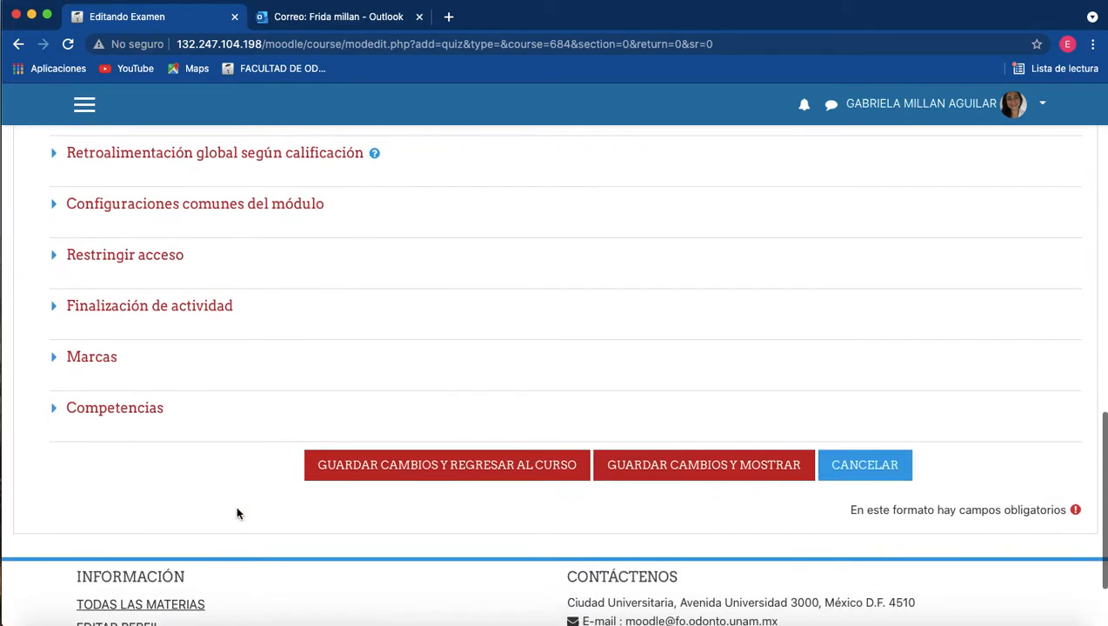
{"action": "left_click", "coordinate": [451, 462]}
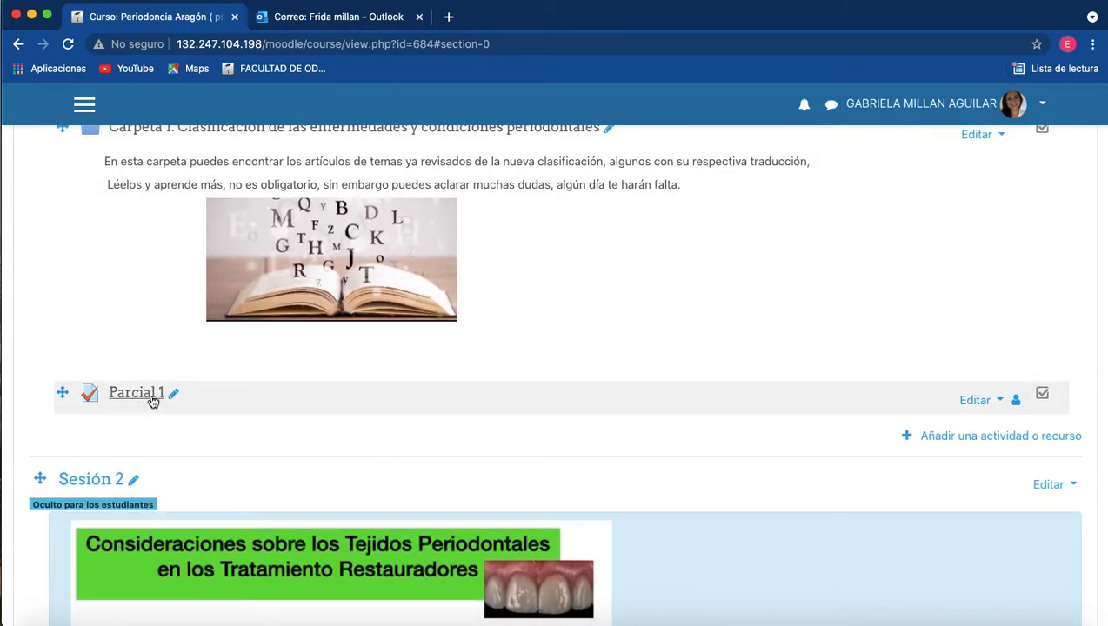
Open the Parcial 1 exam and start editing its contents.
{"action": "left_click", "coordinate": [137, 393]}
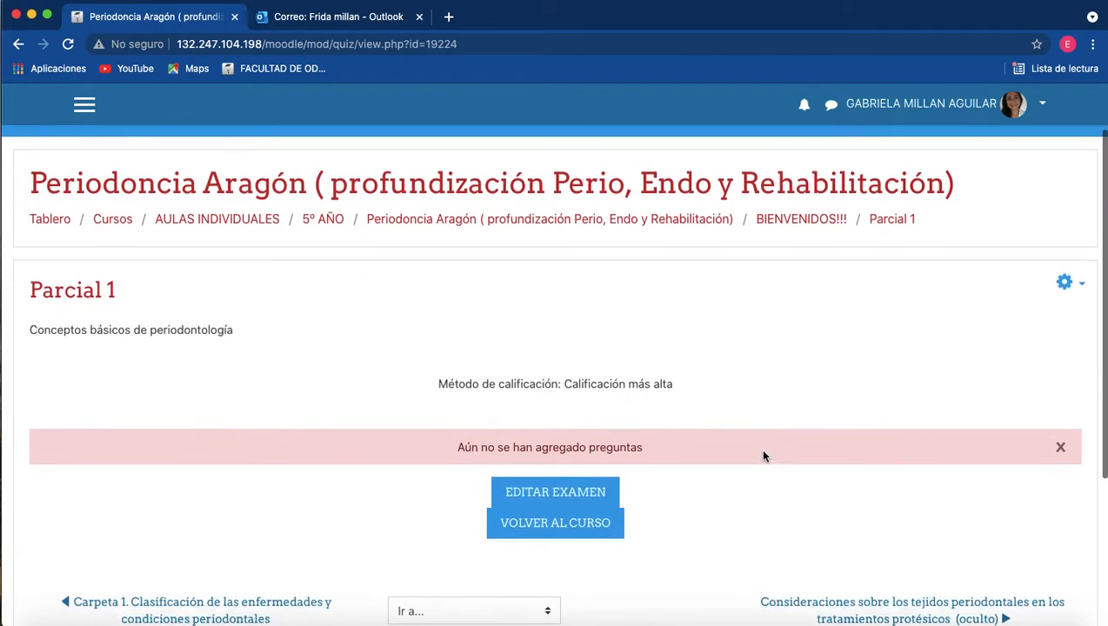
{"action": "scroll", "coordinate": [759, 448], "scroll_direction": "down", "scroll_amount": 1}
{"action": "scroll", "coordinate": [566, 465], "scroll_direction": "down", "scroll_amount": 1}
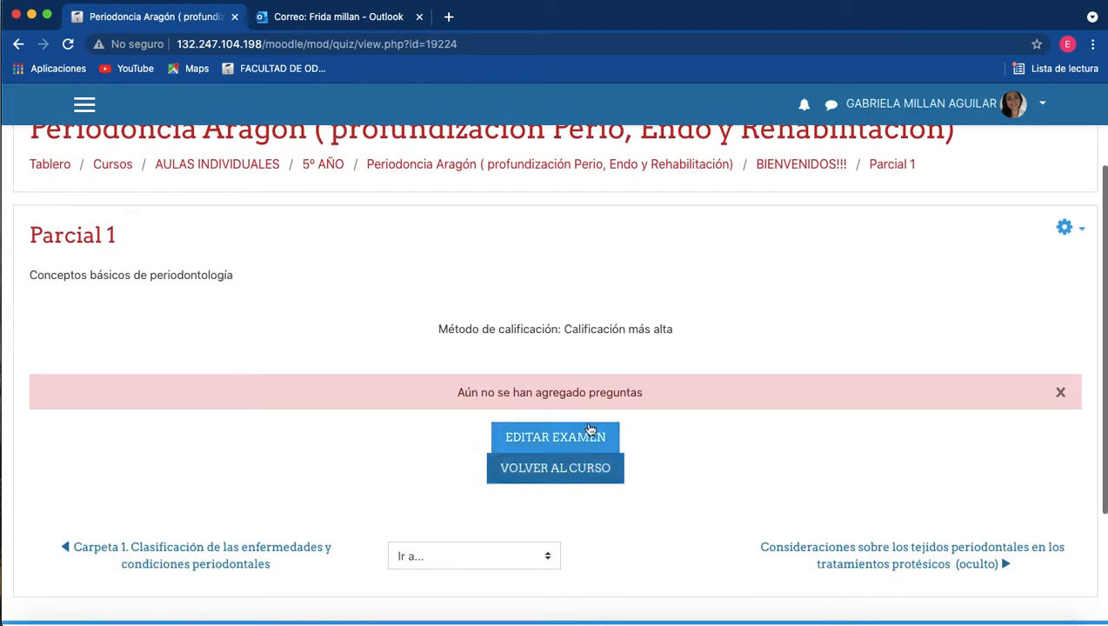
{"action": "left_click", "coordinate": [557, 437]}
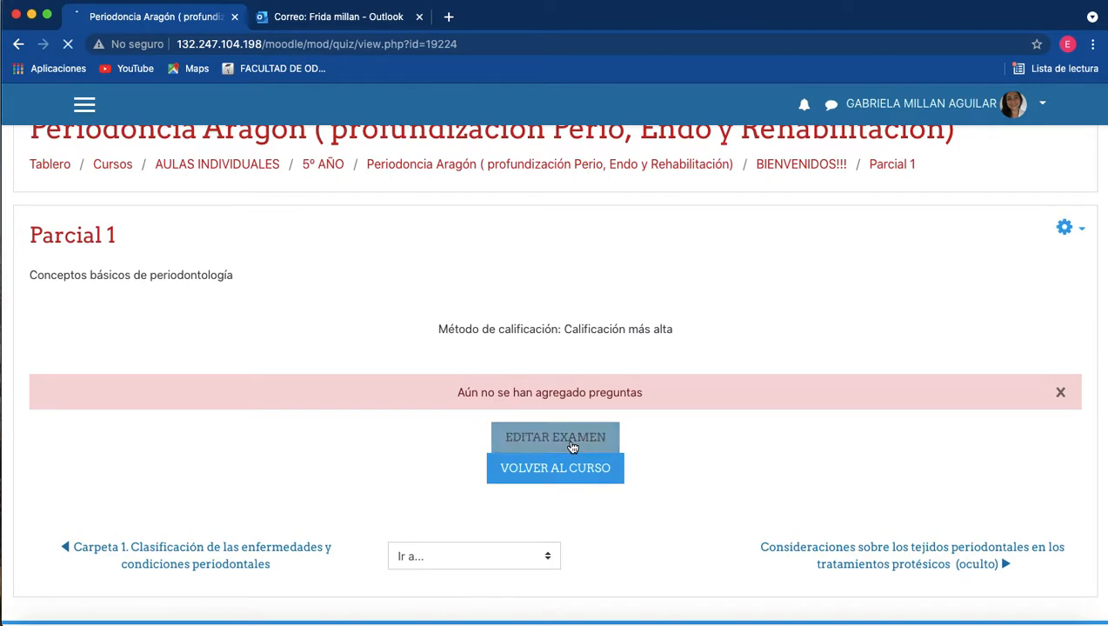
Quit WhatsApp running in the background.
{"action": "scroll", "coordinate": [573, 448], "scroll_direction": "down", "scroll_amount": 1}
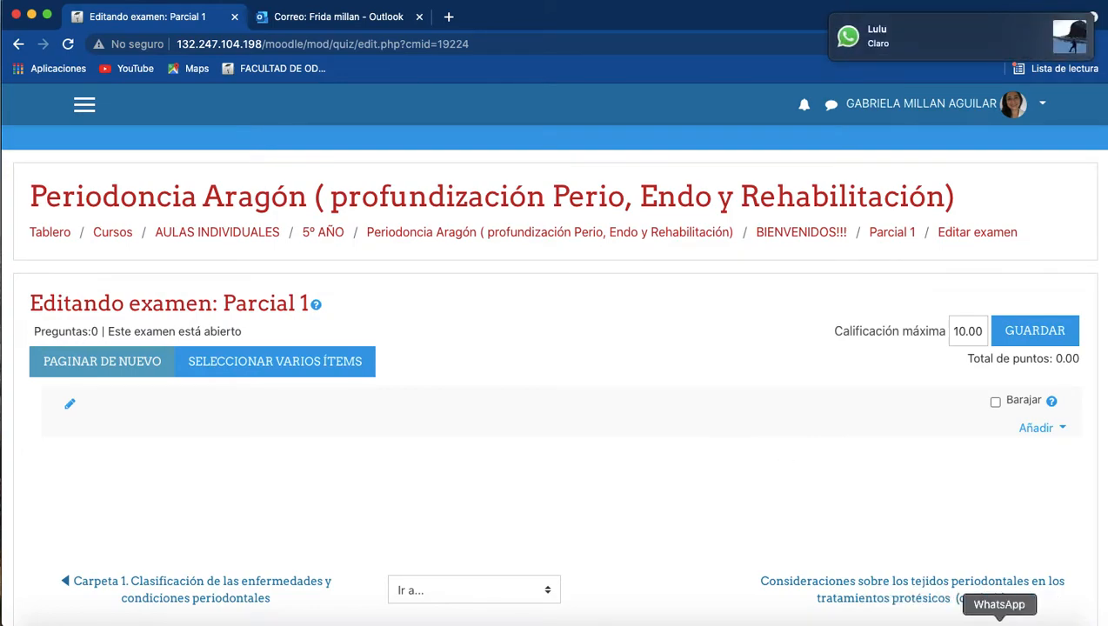
{"action": "right_click", "coordinate": [1000, 621]}
{"action": "left_click", "coordinate": [978, 599]}
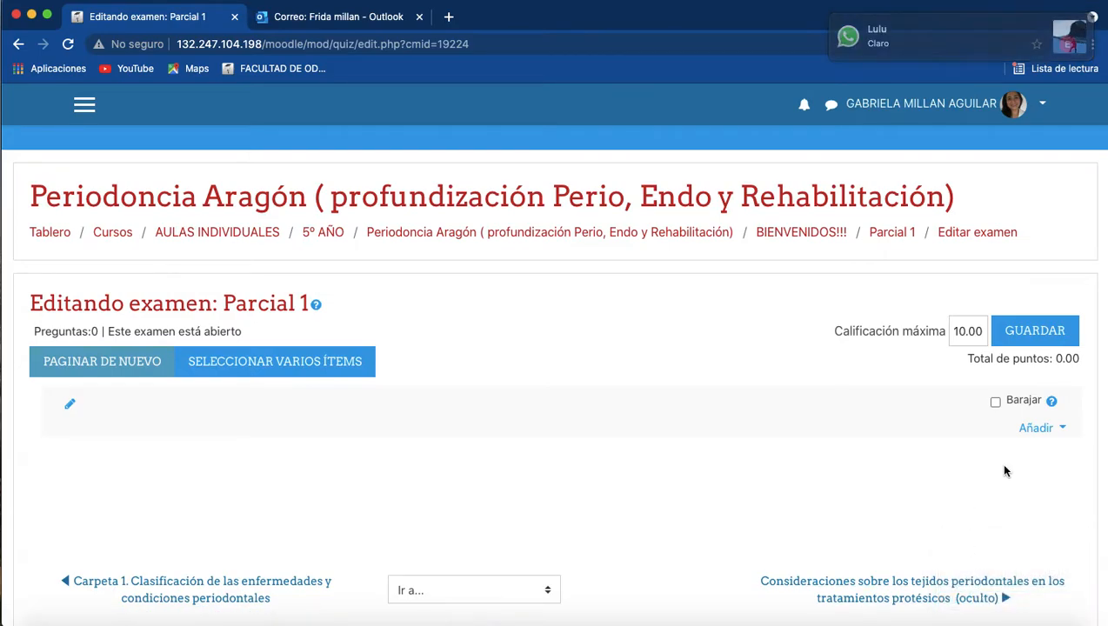
Review the question types available for a new question in Parcial 1 and cancel without adding one.
{"action": "left_click", "coordinate": [1060, 432]}
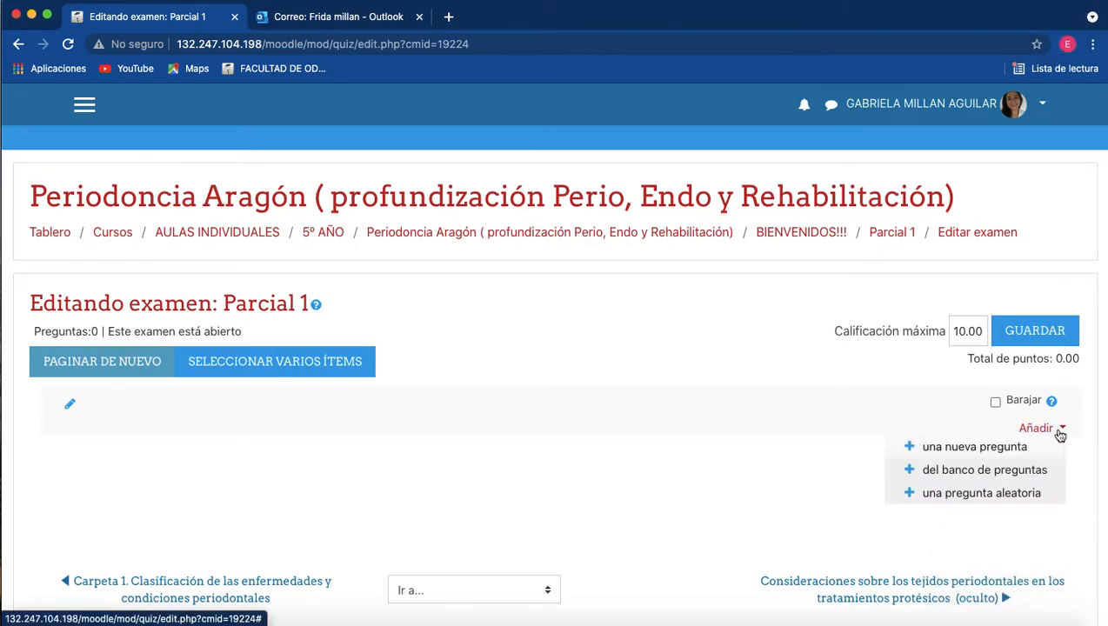
{"action": "left_click", "coordinate": [965, 446]}
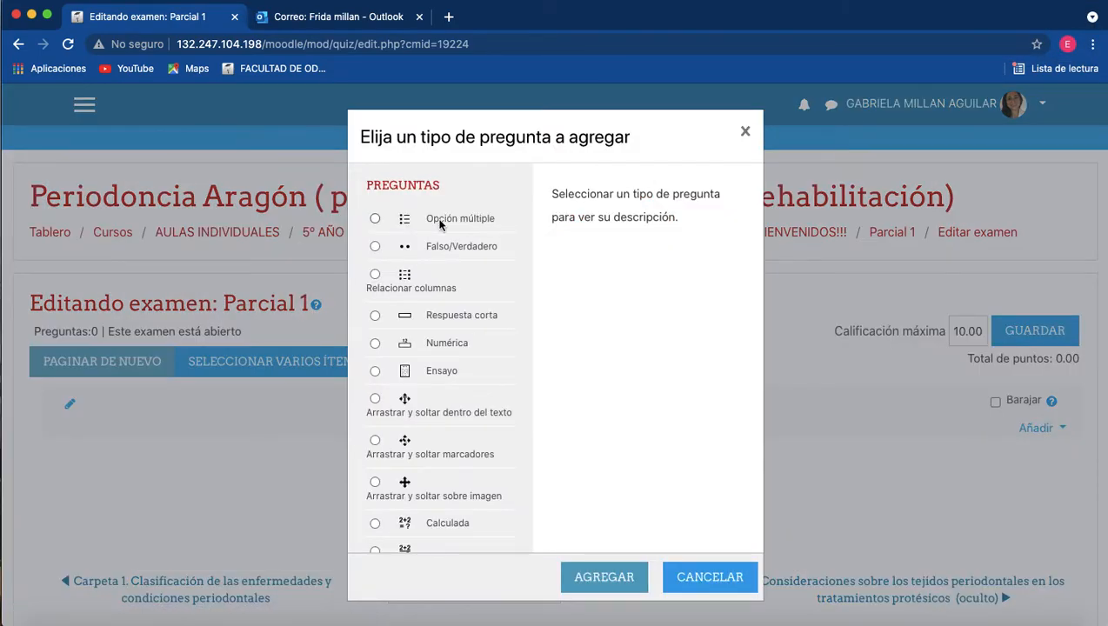
{"action": "left_click", "coordinate": [693, 587]}
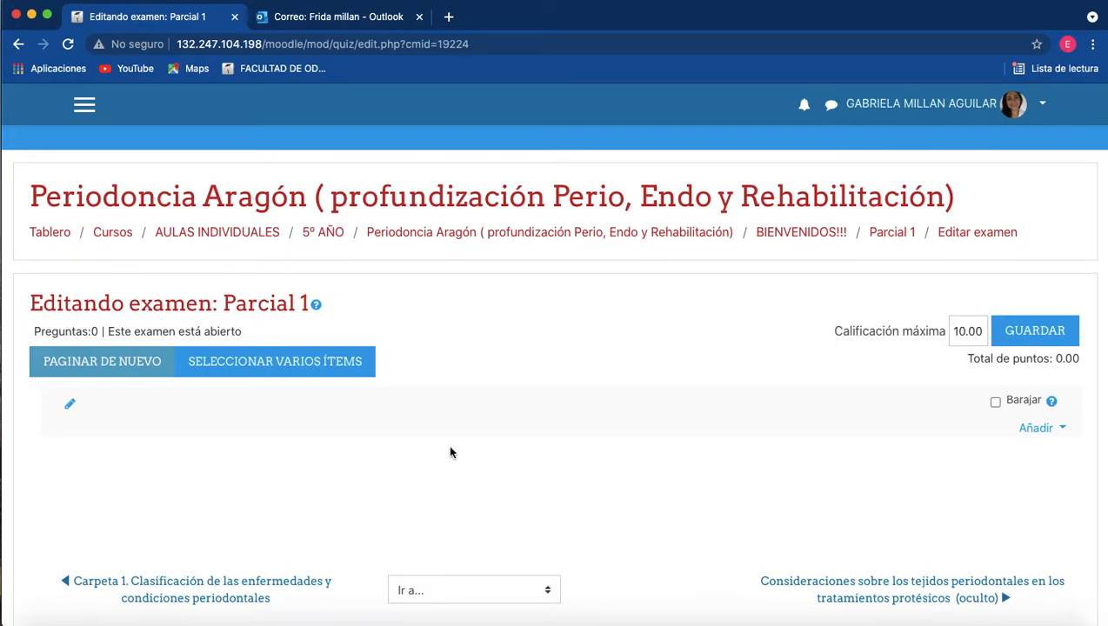
Return to the Periodoncia Aragón course and open its question bank through the full course administration options.
{"action": "left_click", "coordinate": [496, 240]}
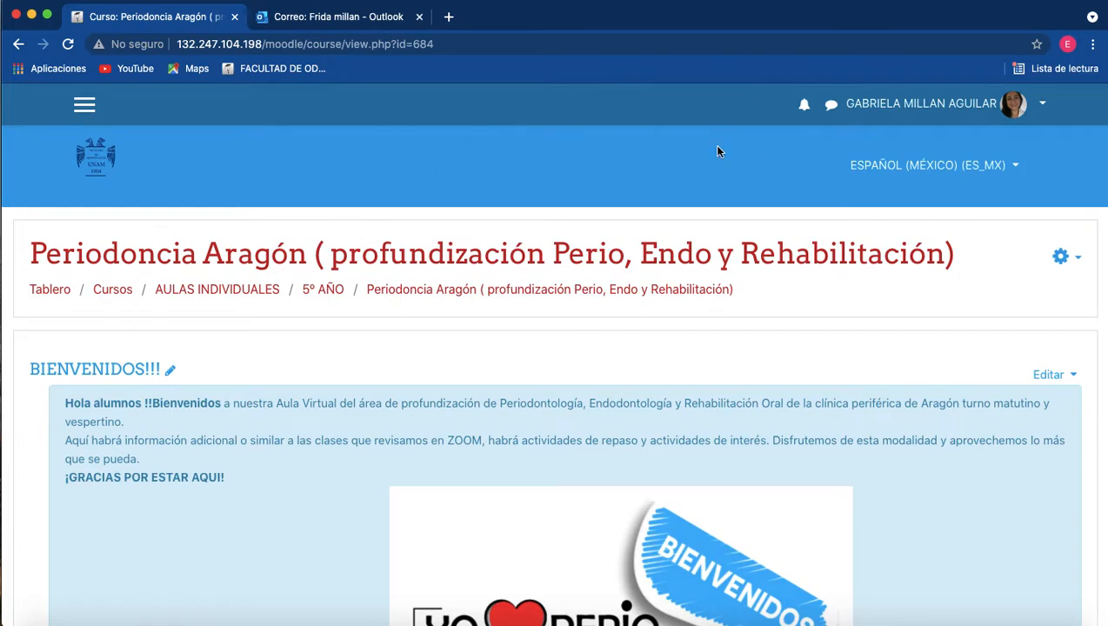
{"action": "left_click", "coordinate": [1079, 263]}
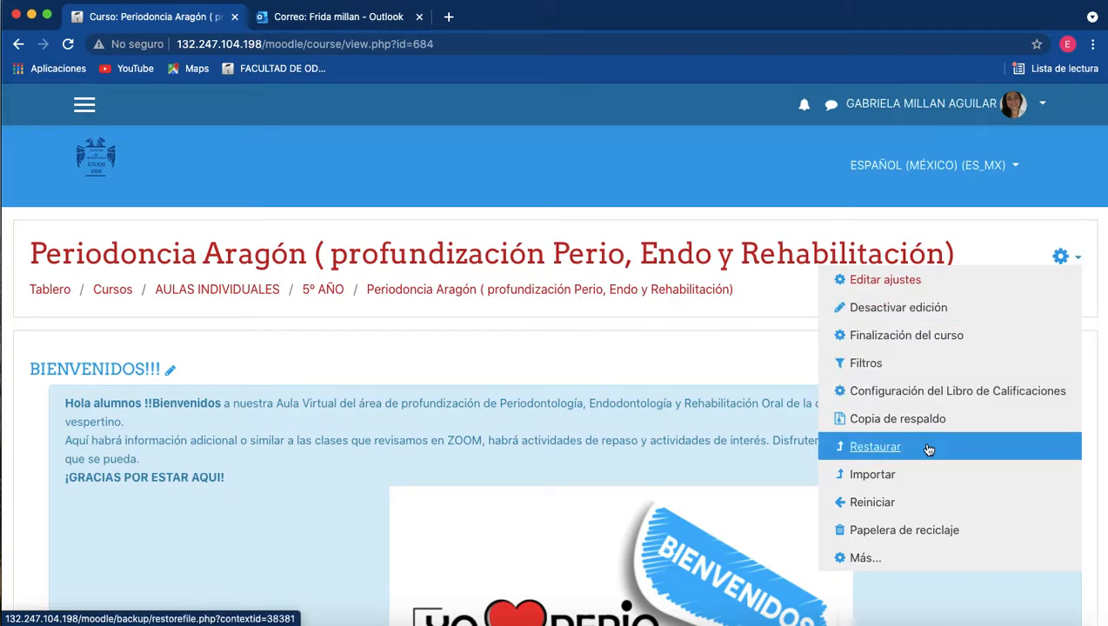
{"action": "left_click", "coordinate": [902, 558]}
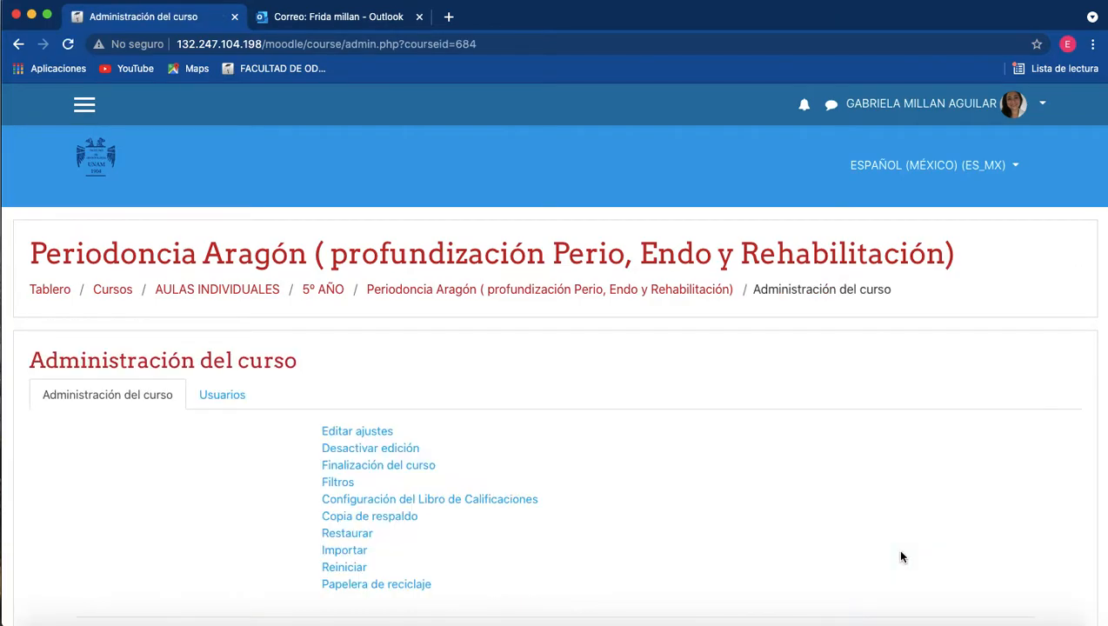
{"action": "scroll", "coordinate": [902, 557], "scroll_direction": "down", "scroll_amount": 15}
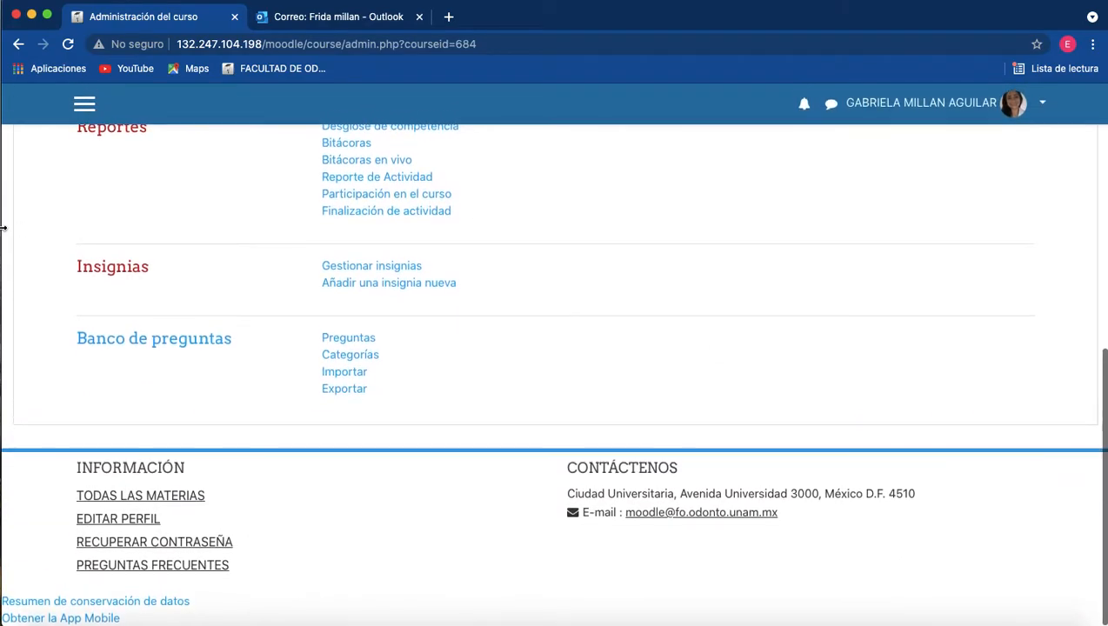
{"action": "left_click", "coordinate": [163, 341]}
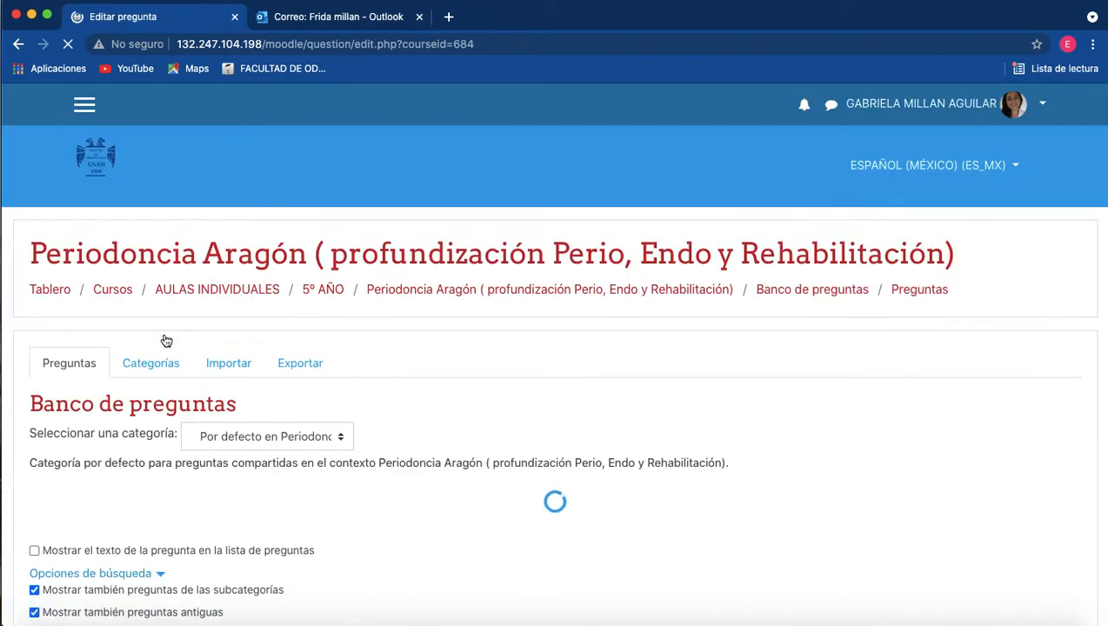
{"action": "scroll", "coordinate": [485, 407], "scroll_direction": "down", "scroll_amount": 2}
{"action": "scroll", "coordinate": [485, 410], "scroll_direction": "down", "scroll_amount": 2}
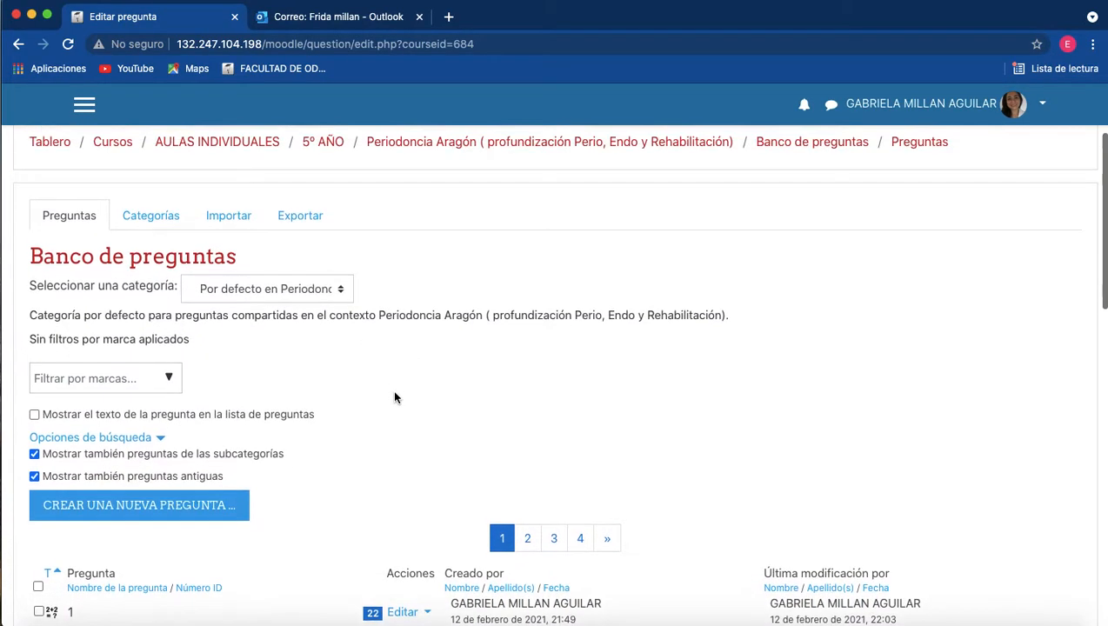
Open the question bank's categories and name a new category "parcial 1", keeping the default parent category.
{"action": "scroll", "coordinate": [392, 389], "scroll_direction": "up", "scroll_amount": 1}
{"action": "left_click", "coordinate": [142, 242]}
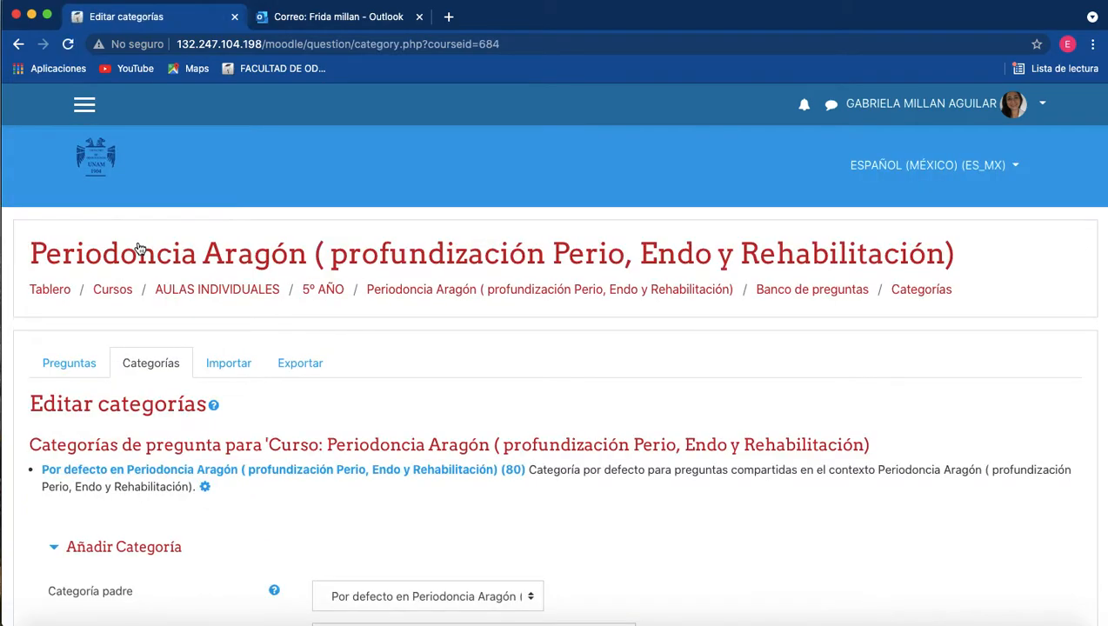
{"action": "scroll", "coordinate": [514, 379], "scroll_direction": "down", "scroll_amount": 5}
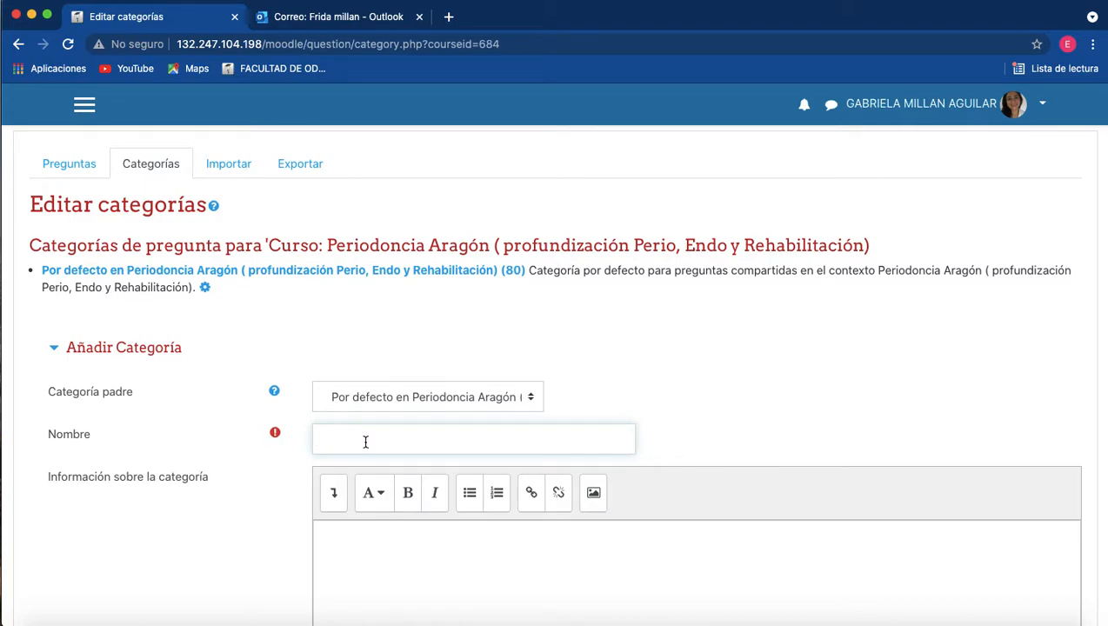
{"action": "type", "text": "parcial 1"}
{"action": "scroll", "coordinate": [437, 497], "scroll_direction": "down", "scroll_amount": 2}
Describe the parcial 1 category as "Conceptos básicos de diagnóstico" and add it to the question bank.
{"action": "left_click", "coordinate": [411, 482]}
{"action": "type", "text": "Concetos b"}
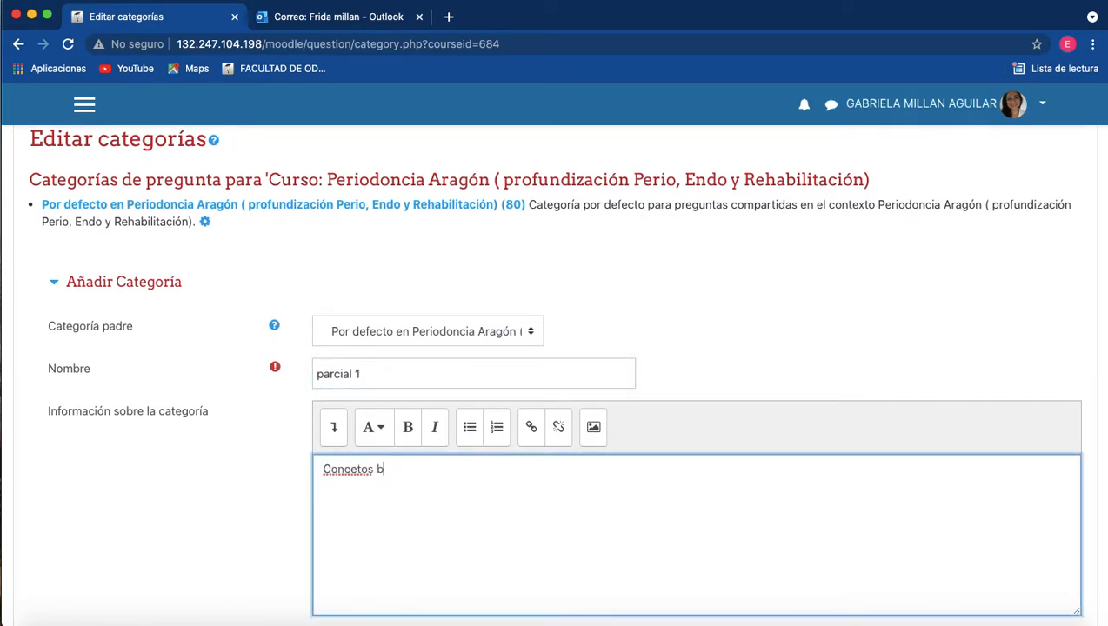
{"action": "type", "text": "ásicos de diagnóstico"}
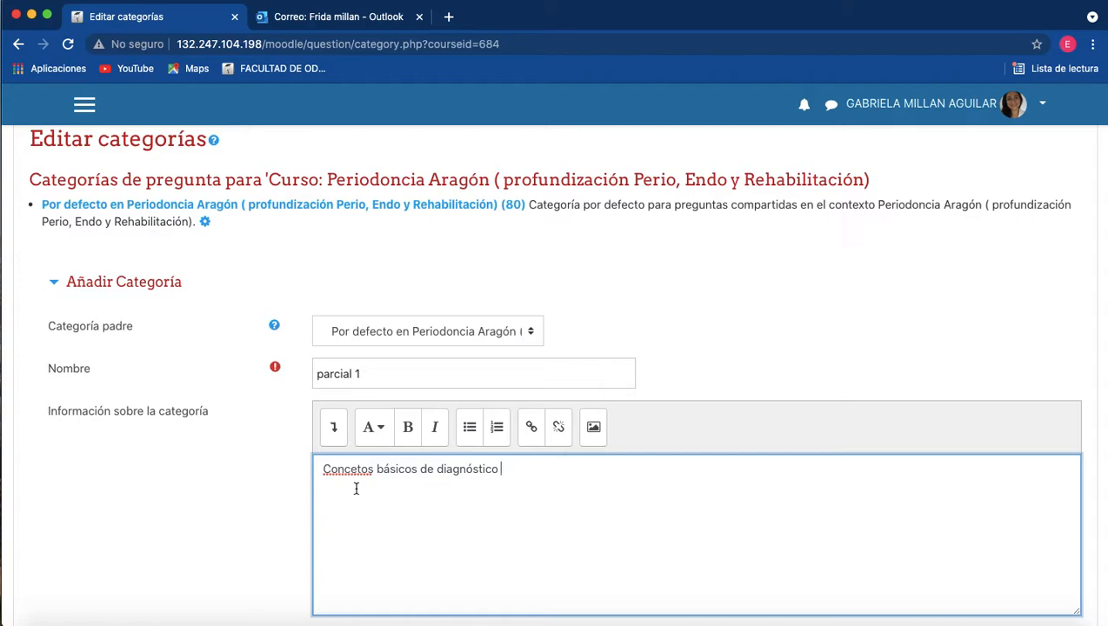
{"action": "left_click", "coordinate": [358, 472]}
{"action": "key", "text": "BackSpace"}
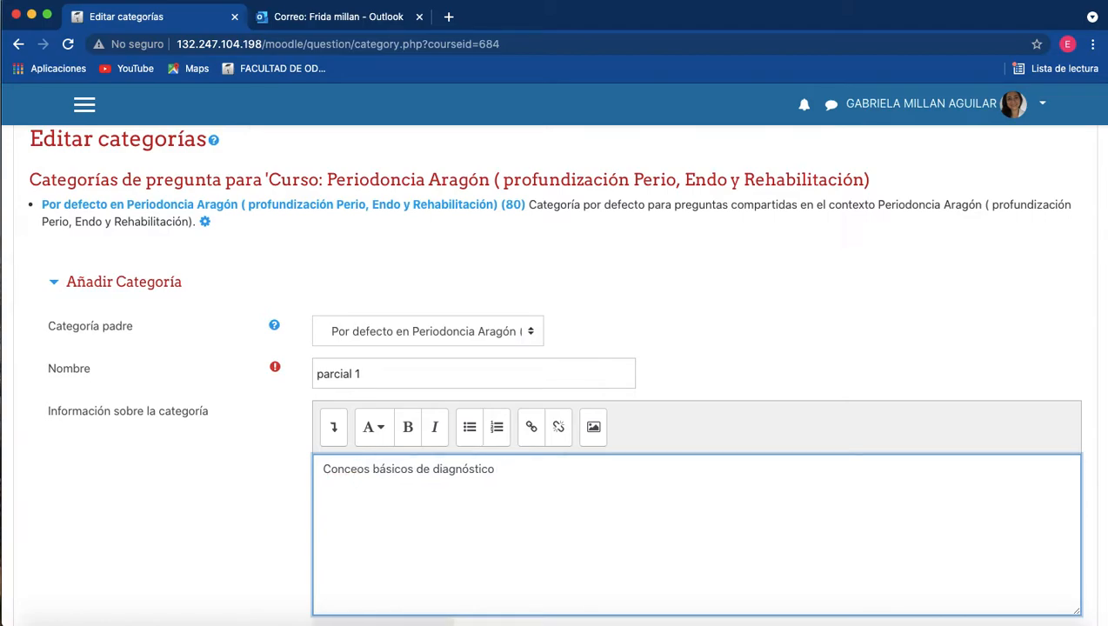
{"action": "type", "text": "pt"}
{"action": "scroll", "coordinate": [339, 486], "scroll_direction": "down", "scroll_amount": 5}
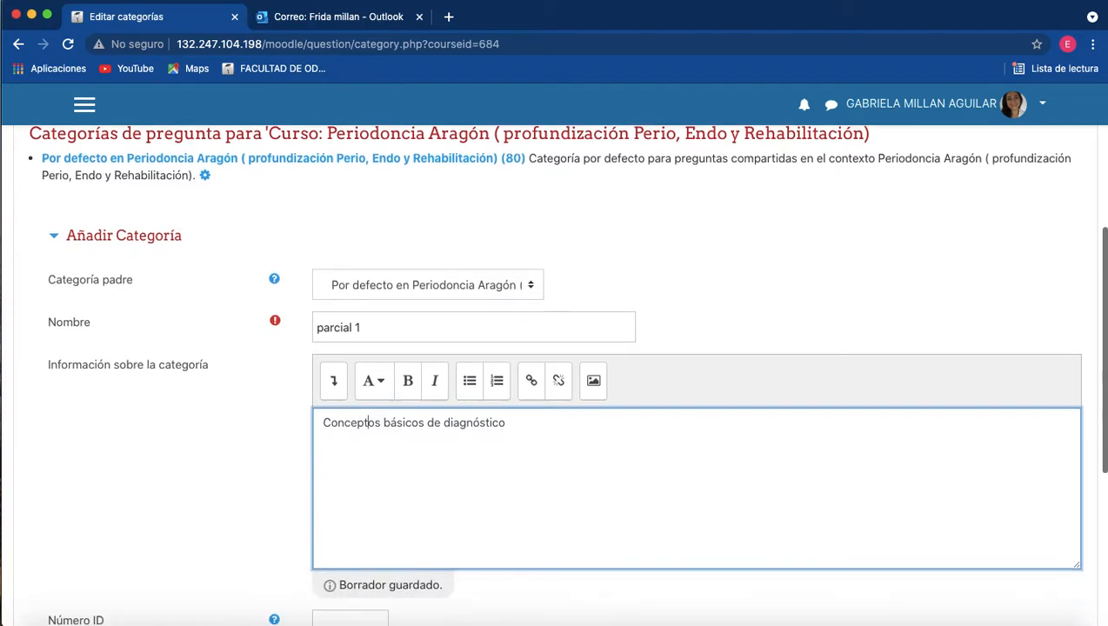
{"action": "left_click", "coordinate": [341, 493]}
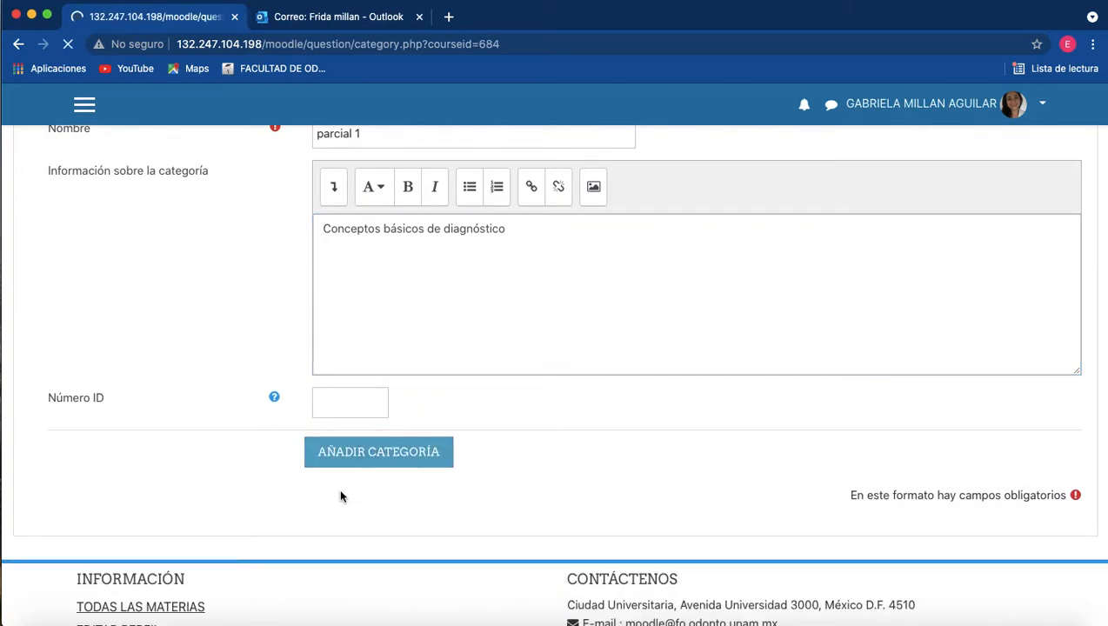
Review the category list, collapsing and reopening the form for adding a category.
{"action": "scroll", "coordinate": [338, 487], "scroll_direction": "down", "scroll_amount": 3}
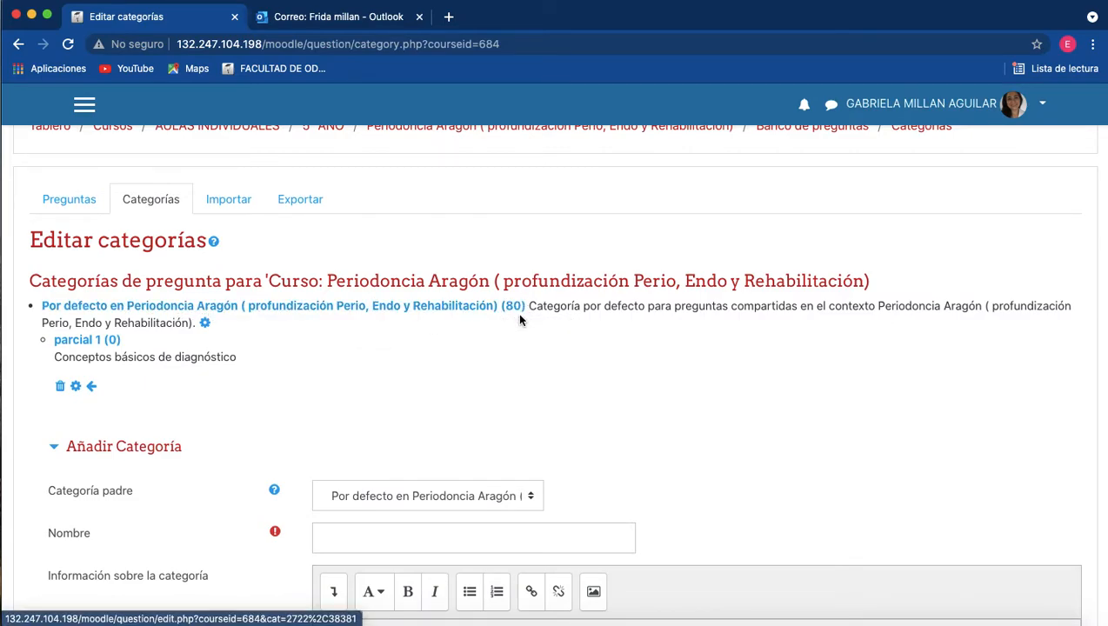
{"action": "scroll", "coordinate": [520, 320], "scroll_direction": "down", "scroll_amount": 5}
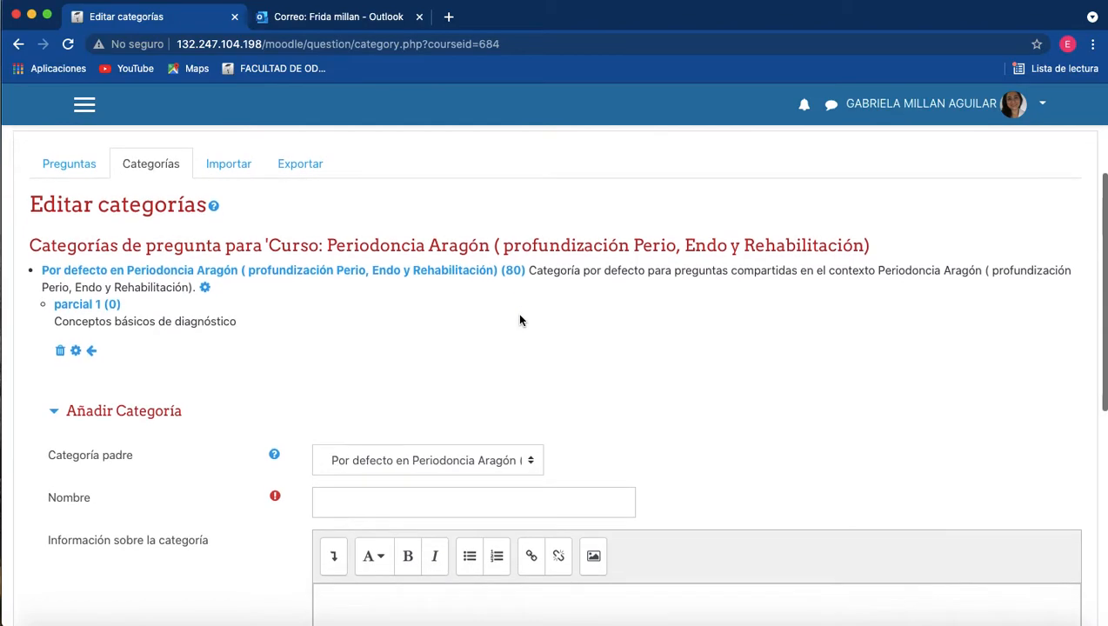
{"action": "scroll", "coordinate": [520, 320], "scroll_direction": "up", "scroll_amount": 1}
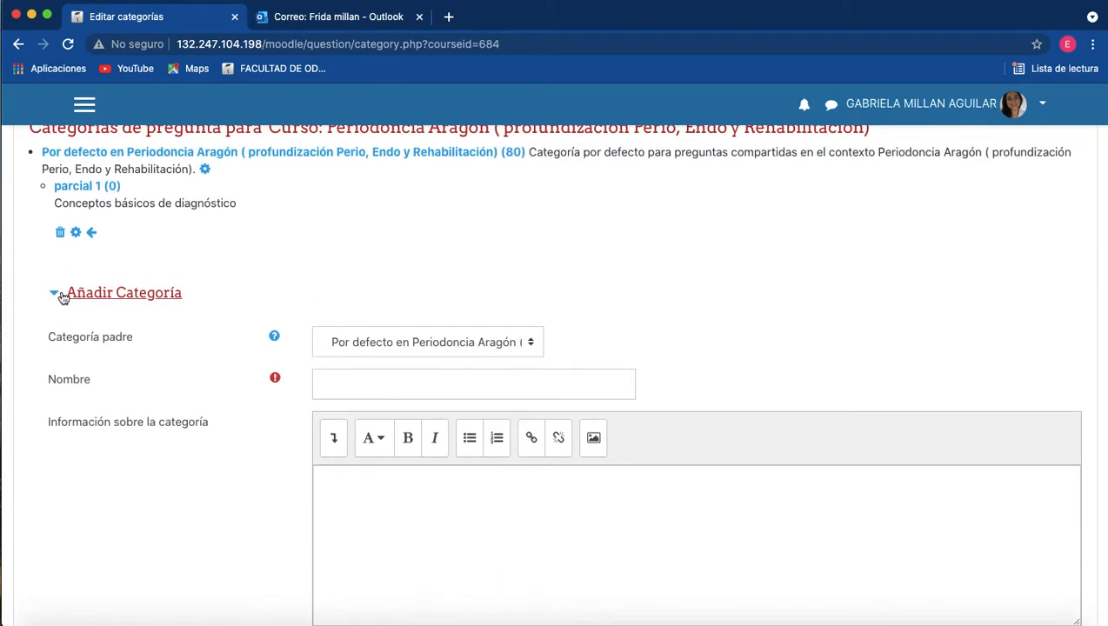
{"action": "left_click", "coordinate": [59, 293]}
{"action": "scroll", "coordinate": [433, 326], "scroll_direction": "up", "scroll_amount": 2}
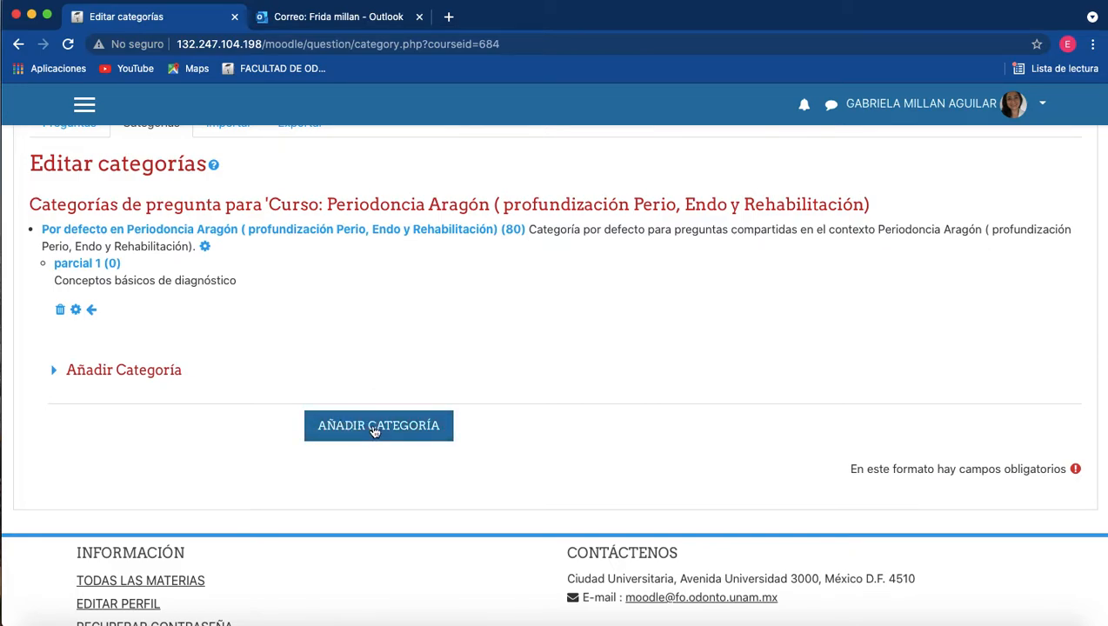
{"action": "scroll", "coordinate": [374, 431], "scroll_direction": "down", "scroll_amount": 1}
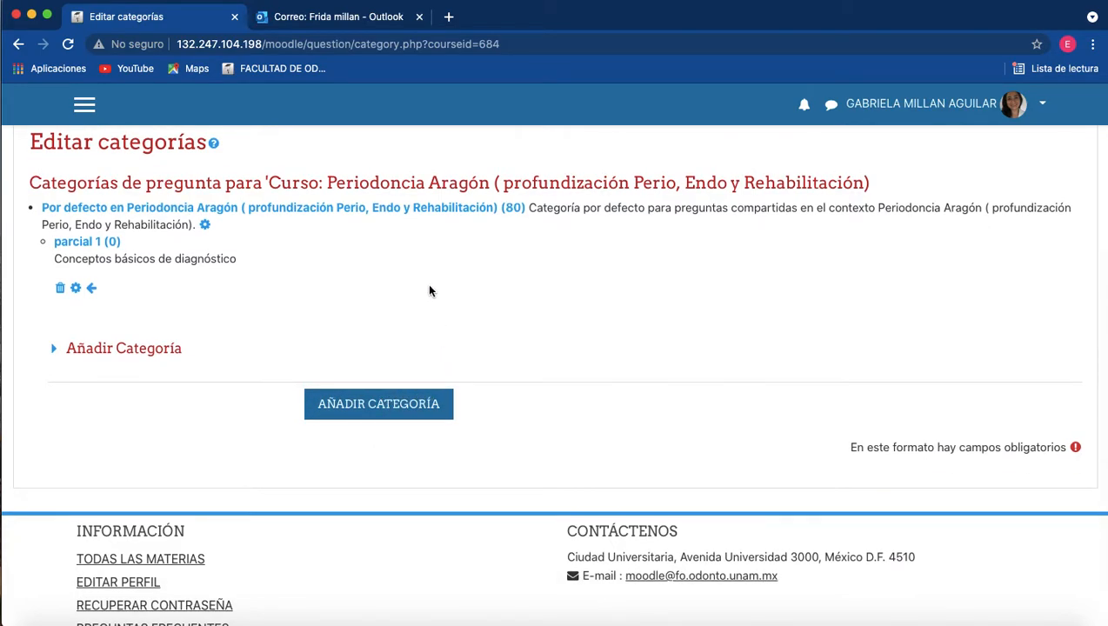
{"action": "left_click", "coordinate": [164, 351]}
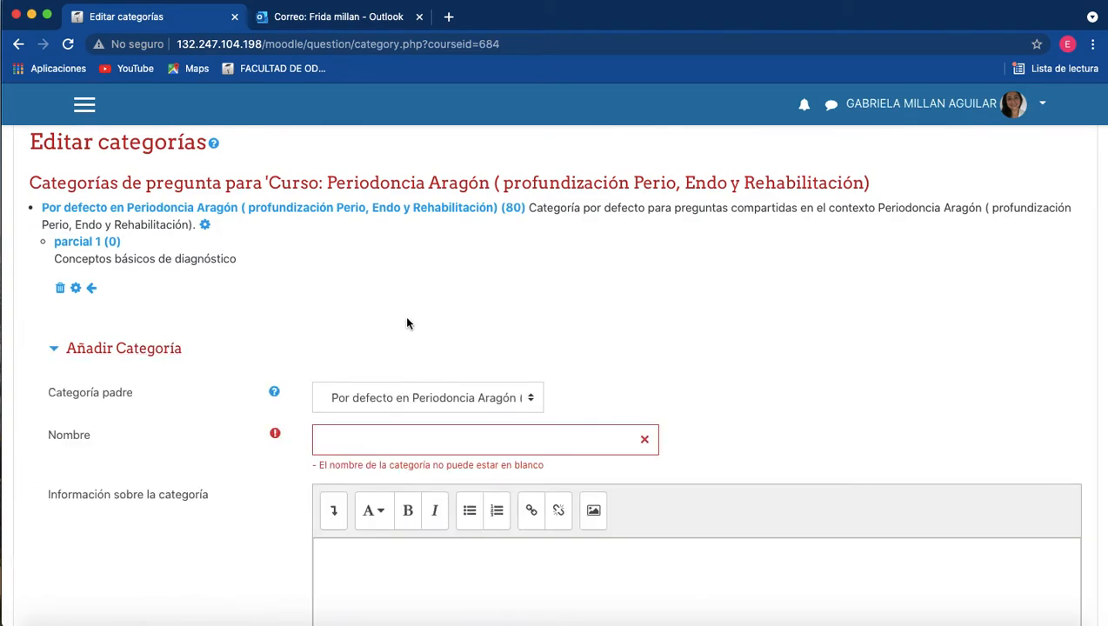
Set a new category's parent to Superior para Periodoncia Aragón and name the category "Aragón matutino".
{"action": "left_click", "coordinate": [532, 400]}
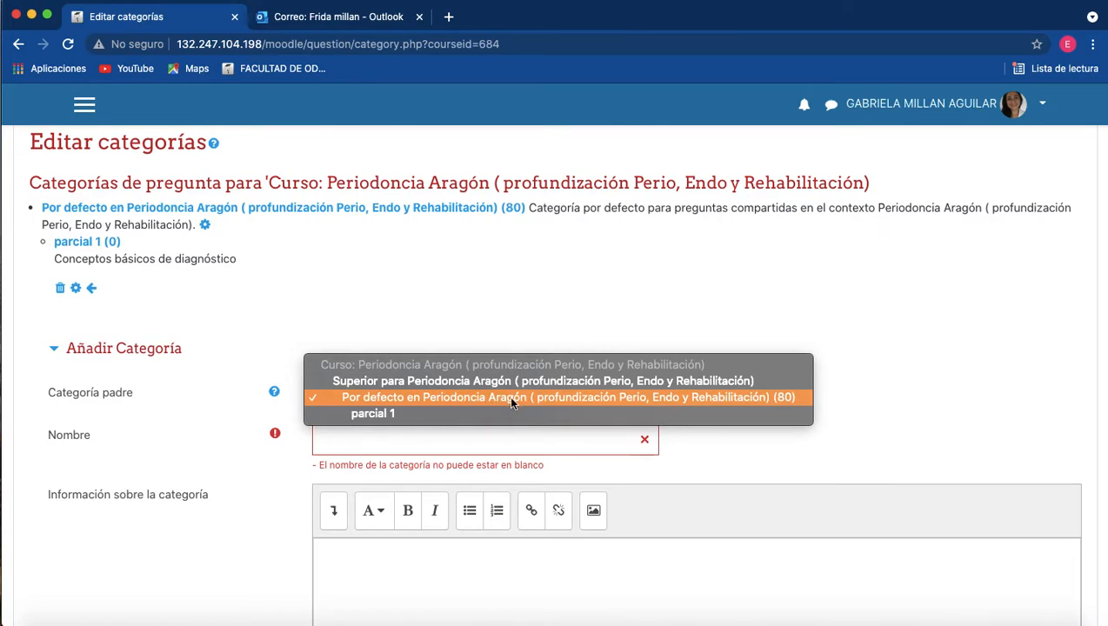
{"action": "left_click", "coordinate": [466, 382]}
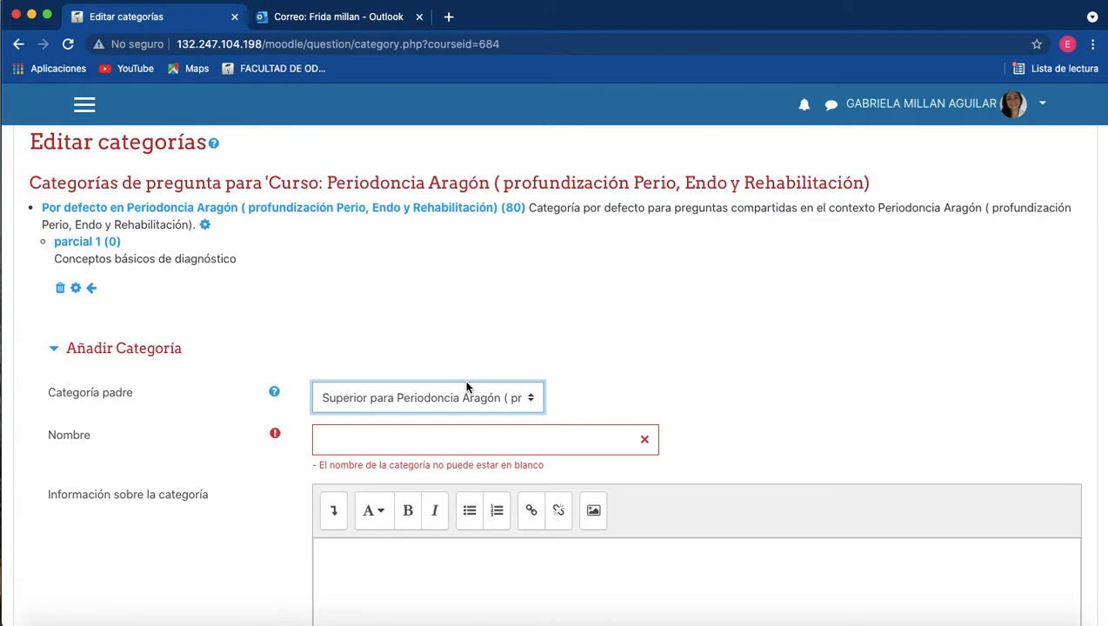
{"action": "left_click", "coordinate": [393, 439]}
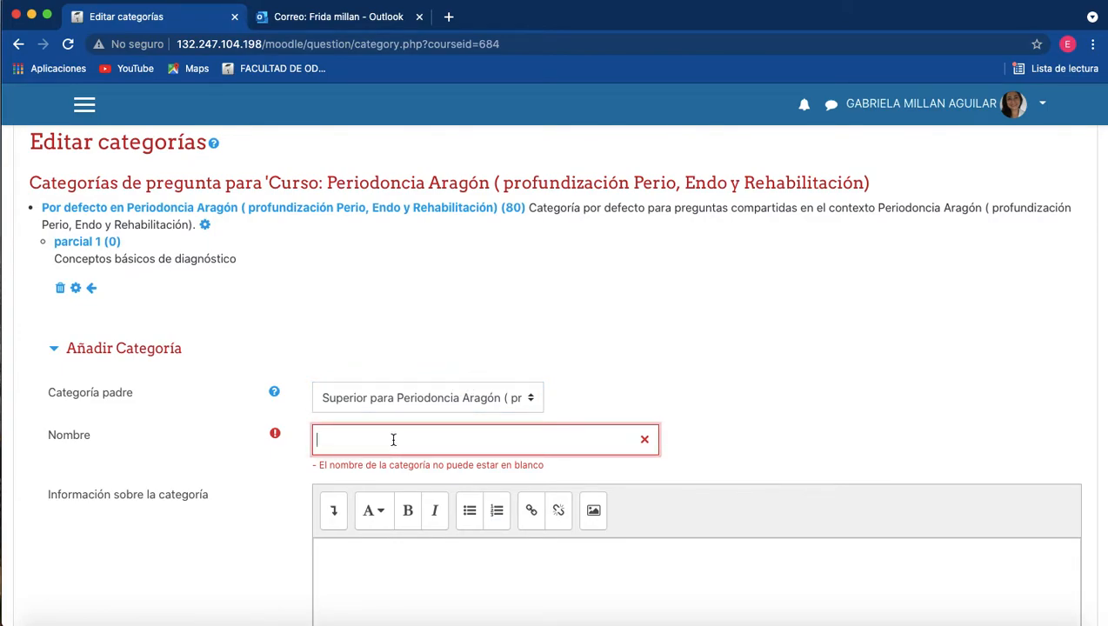
{"action": "type", "text": "aragon matutino"}
{"action": "key", "text": "BackSpace"}
{"action": "type", "text": "A"}
{"action": "key", "text": "BackSpace"}
{"action": "type", "text": "ó"}
{"action": "scroll", "coordinate": [738, 445], "scroll_direction": "down", "scroll_amount": 4}
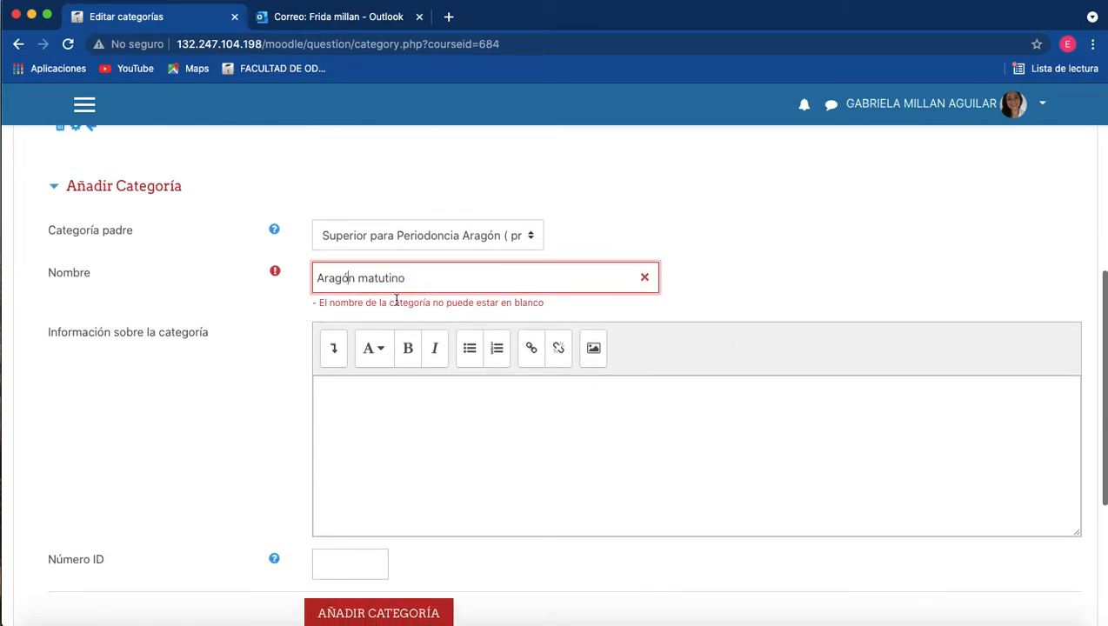
Describe the Aragón matutino category as "Preguntas unicamente de turno matutino", add it, and check the category list.
{"action": "left_click", "coordinate": [404, 411]}
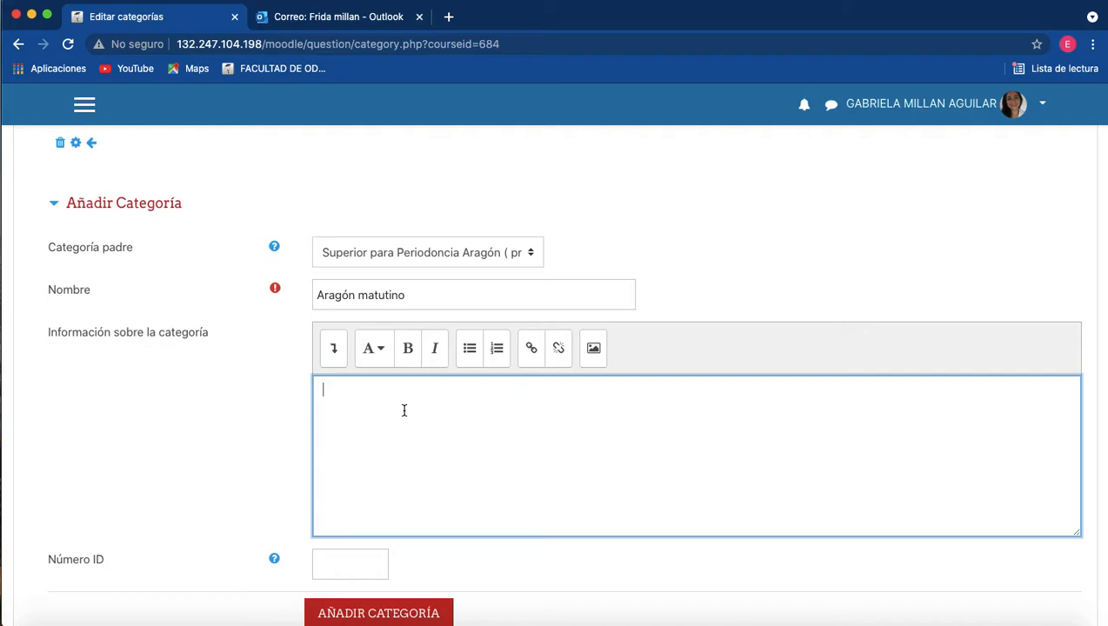
{"action": "type", "text": "Preguntas unicamente de Turno"}
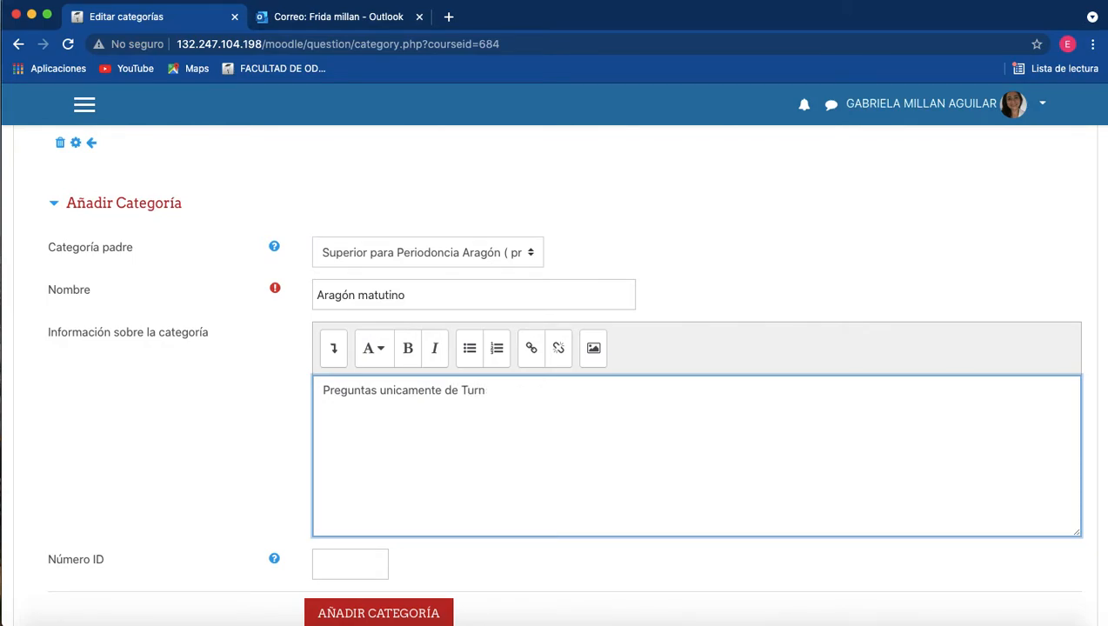
{"action": "key", "text": "BackSpace"}
{"action": "type", "text": "turno matutino"}
{"action": "scroll", "coordinate": [554, 374], "scroll_direction": "down", "scroll_amount": 2}
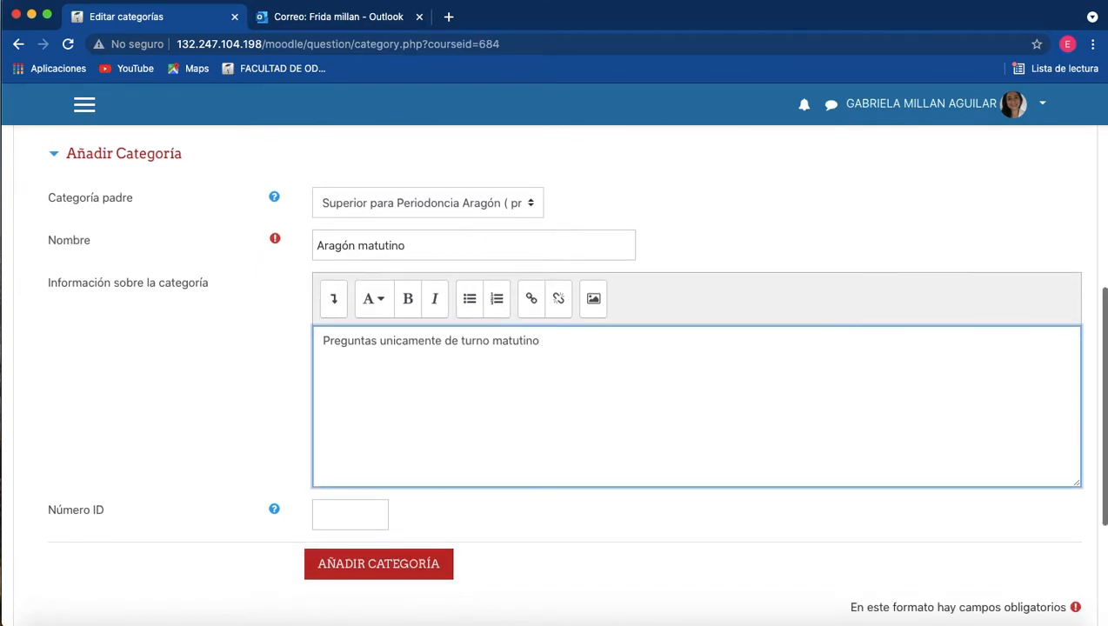
{"action": "left_click", "coordinate": [376, 565]}
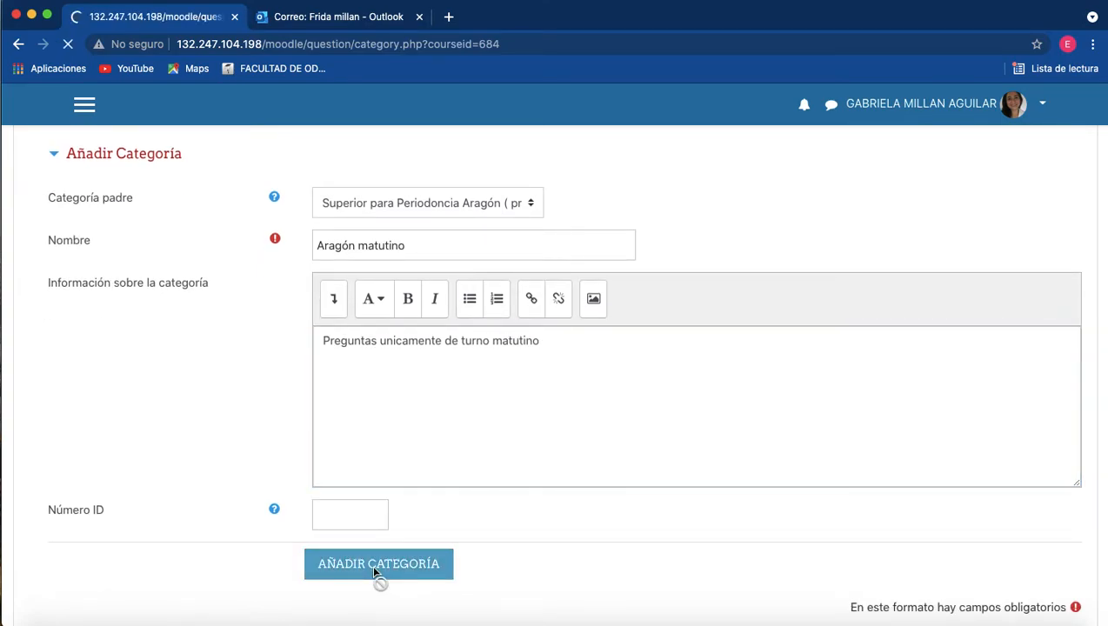
{"action": "scroll", "coordinate": [352, 503], "scroll_direction": "down", "scroll_amount": 3}
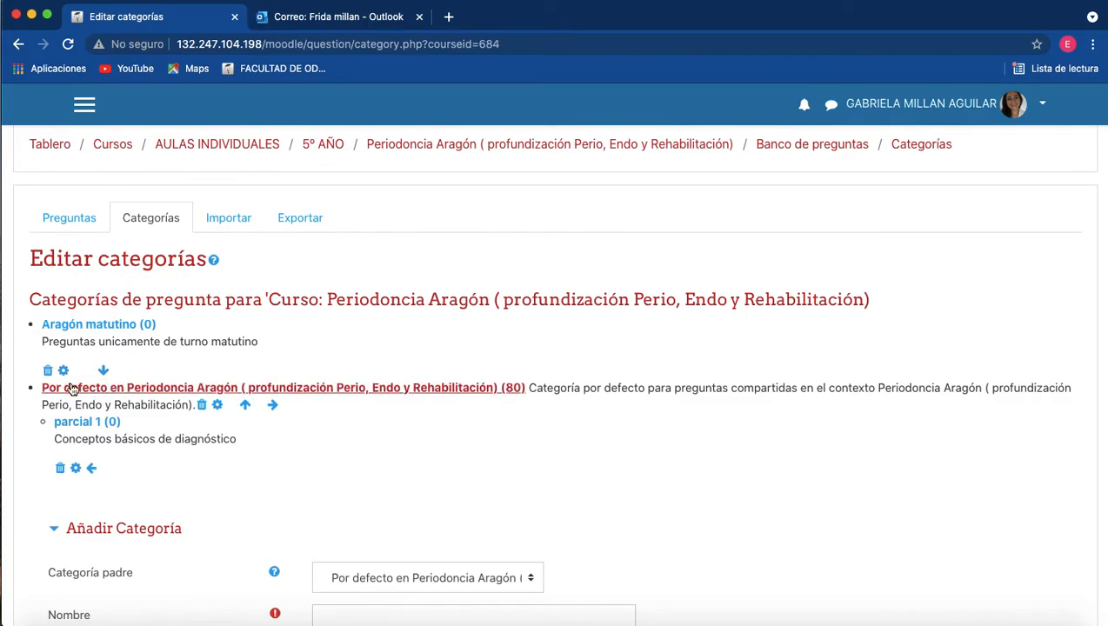
{"action": "scroll", "coordinate": [87, 287], "scroll_direction": "down", "scroll_amount": 2}
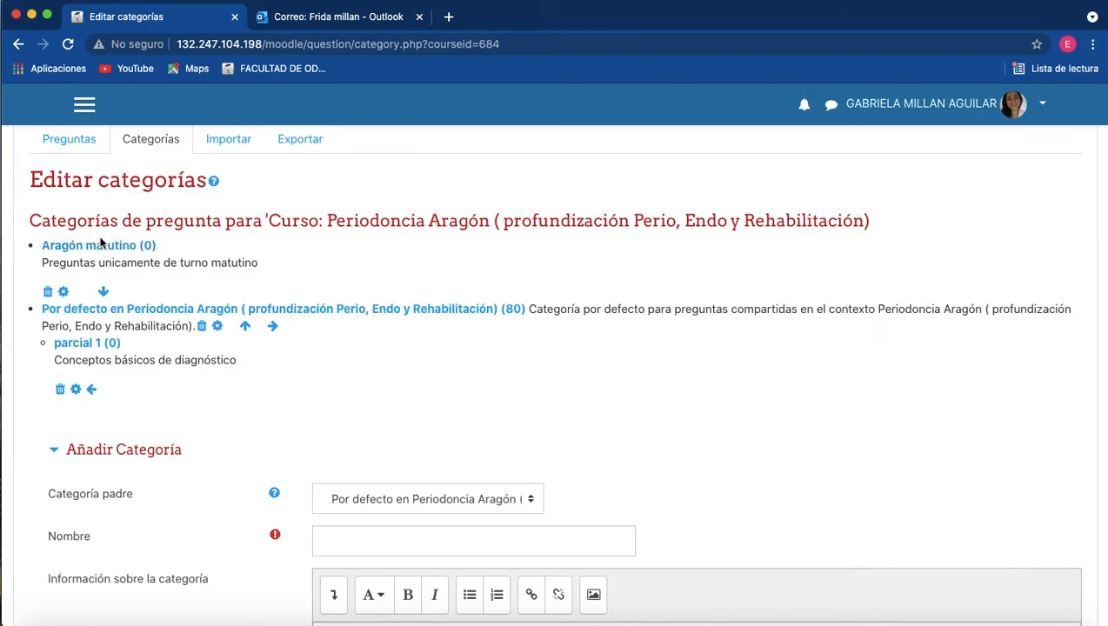
{"action": "scroll", "coordinate": [150, 252], "scroll_direction": "down", "scroll_amount": 1}
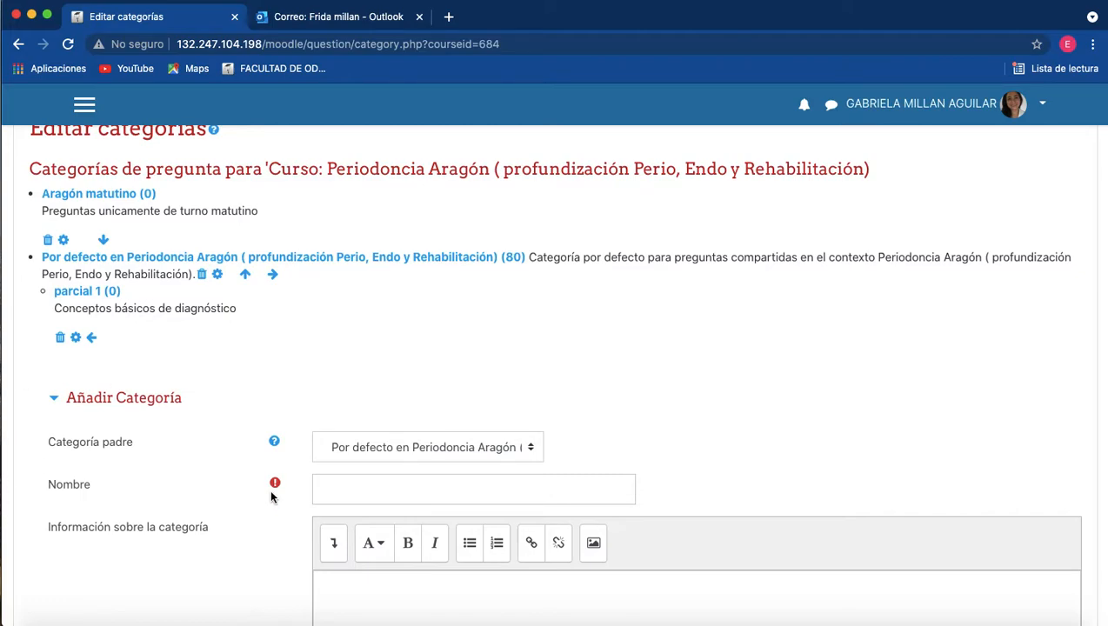
Add a category named "parcial 1" under the course's default category, with the description "Conceptos de RTG".
{"action": "left_click", "coordinate": [399, 482]}
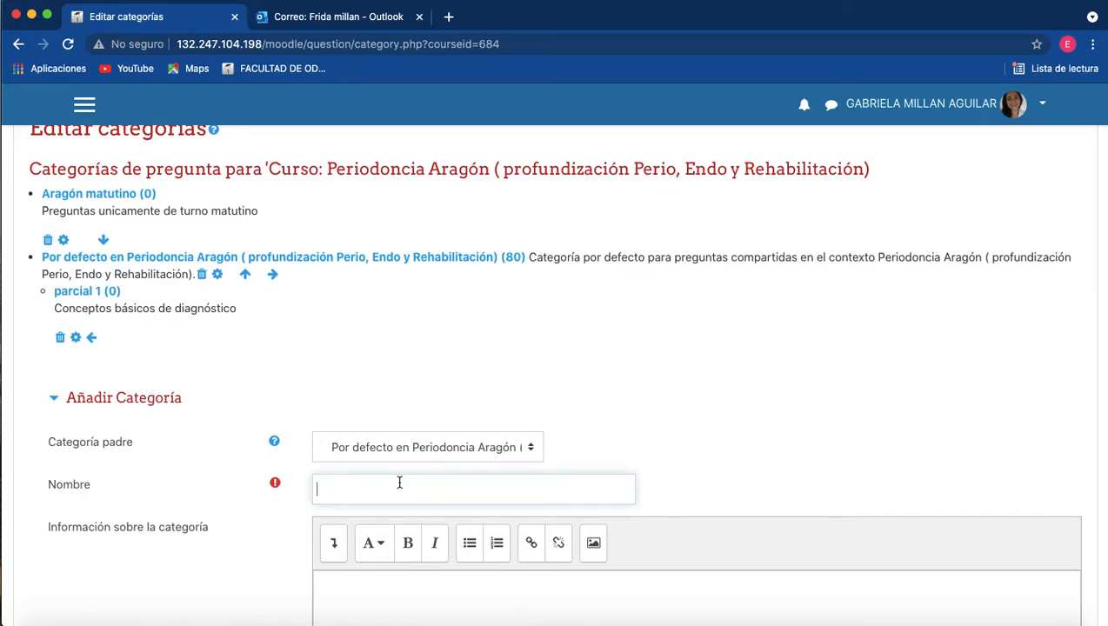
{"action": "type", "text": "parcial 2"}
{"action": "scroll", "coordinate": [384, 522], "scroll_direction": "down", "scroll_amount": 2}
{"action": "left_click", "coordinate": [378, 492]}
{"action": "type", "text": "Concepto"}
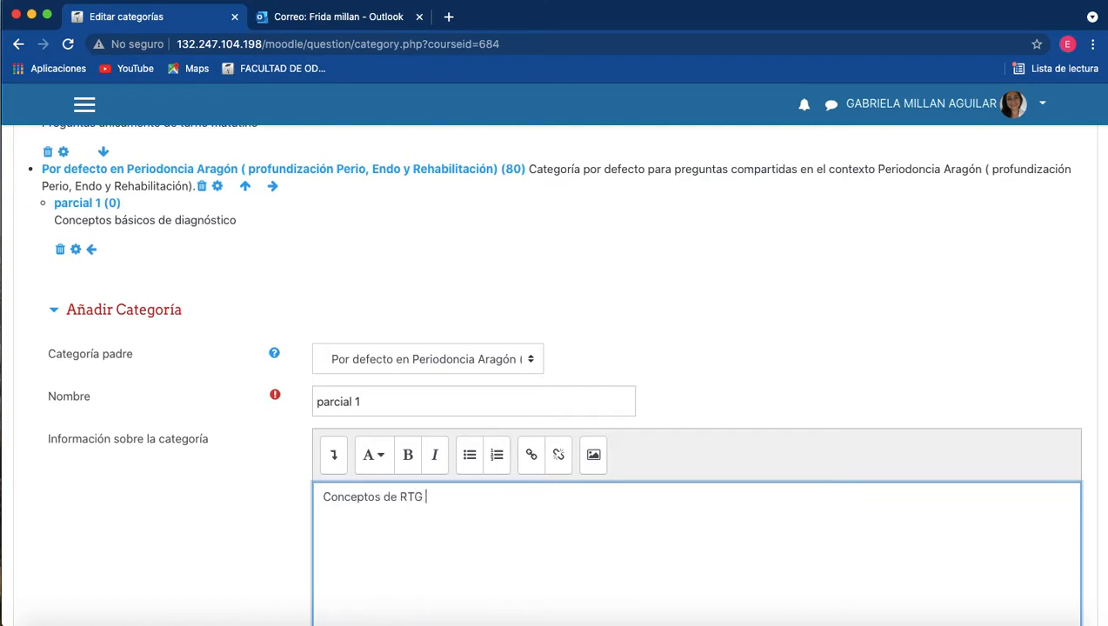
{"action": "type", "text": "s de RTG"}
{"action": "scroll", "coordinate": [609, 391], "scroll_direction": "down", "scroll_amount": 3}
{"action": "left_click", "coordinate": [331, 590]}
{"action": "scroll", "coordinate": [327, 590], "scroll_direction": "down", "scroll_amount": 3}
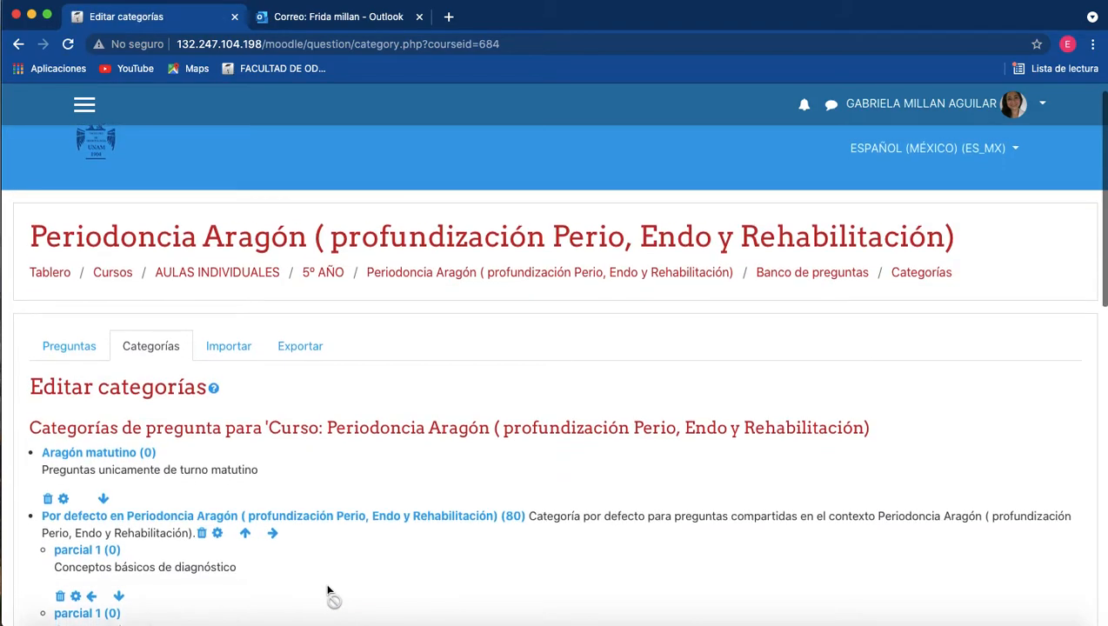
Move the Conceptos de RTG category above the other parcial 1 category, and save it with Aragón matutino as its parent.
{"action": "scroll", "coordinate": [328, 590], "scroll_direction": "down", "scroll_amount": 1}
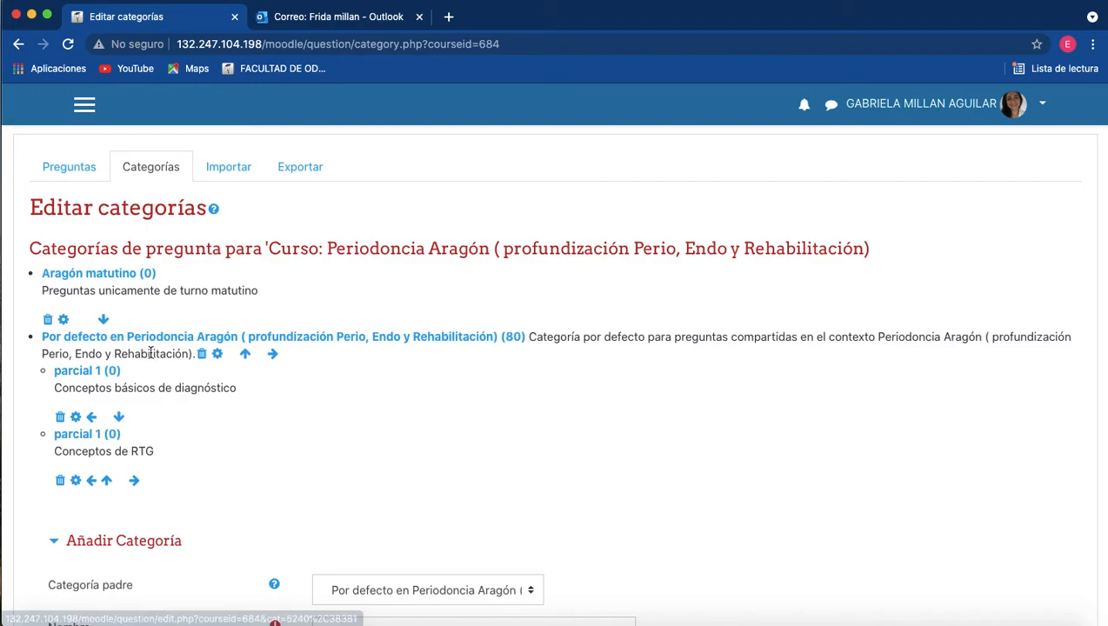
{"action": "left_click", "coordinate": [106, 482]}
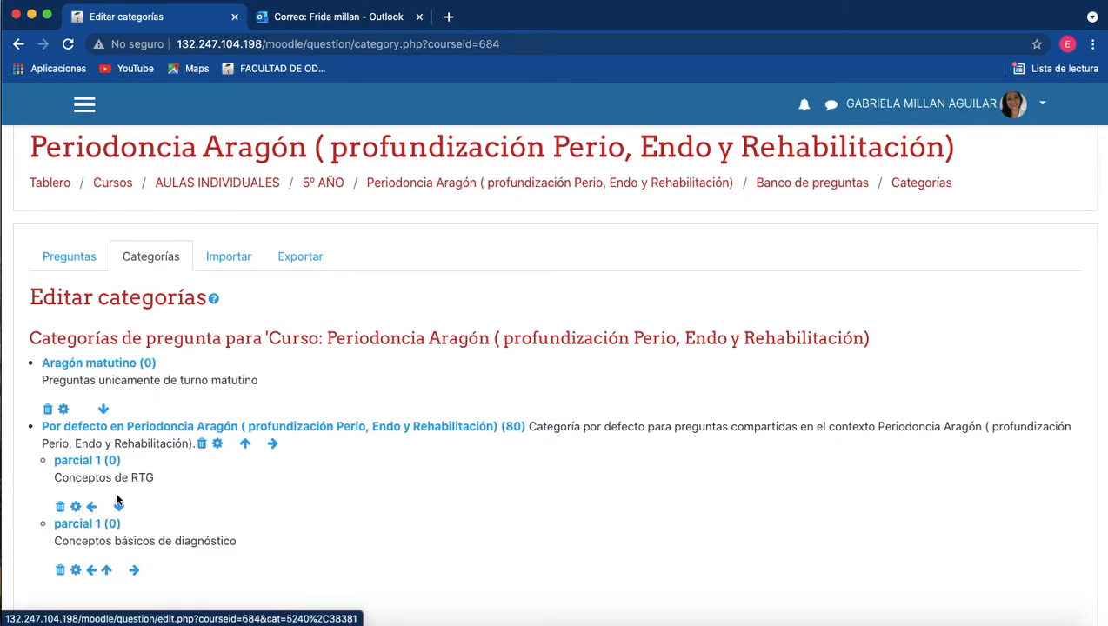
{"action": "left_click", "coordinate": [77, 509]}
{"action": "scroll", "coordinate": [460, 438], "scroll_direction": "down", "scroll_amount": 3}
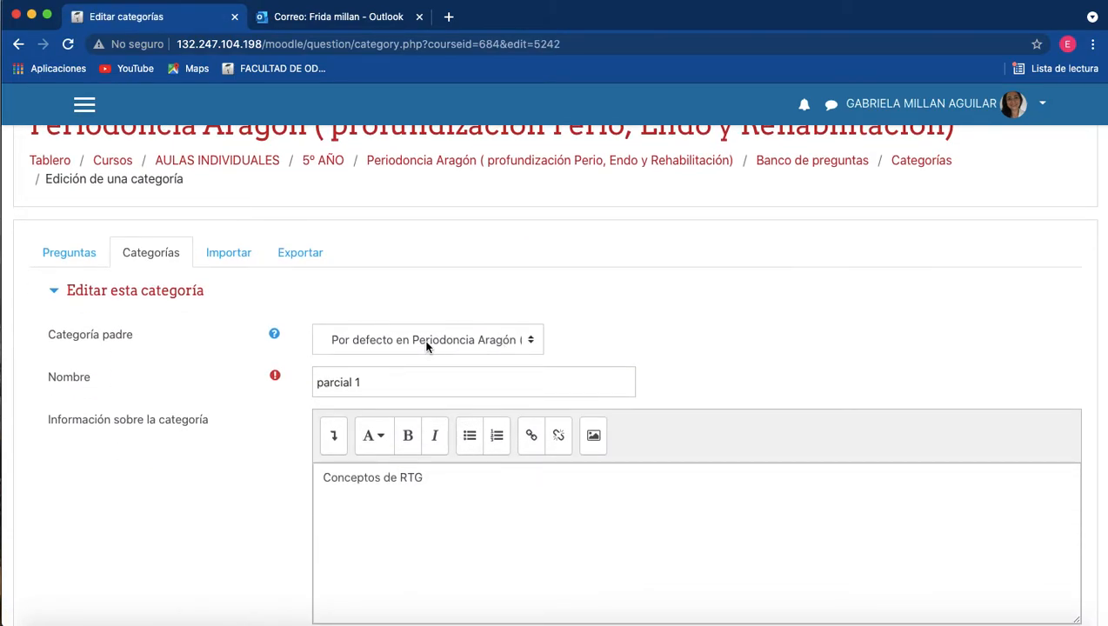
{"action": "left_click", "coordinate": [533, 340]}
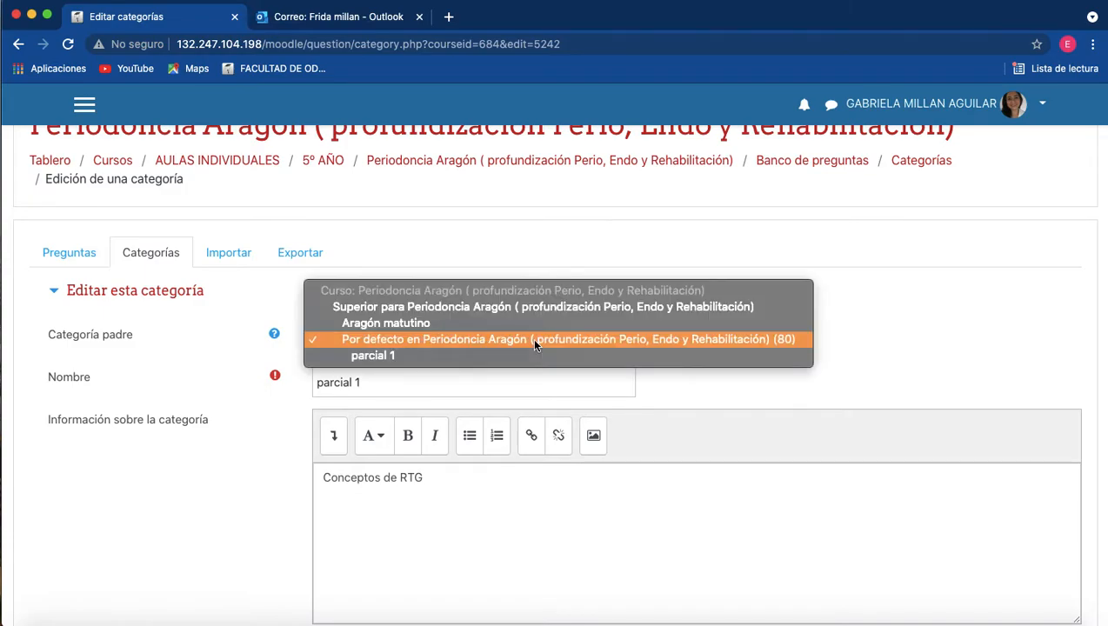
{"action": "left_click", "coordinate": [414, 325]}
{"action": "left_click", "coordinate": [338, 467]}
{"action": "scroll", "coordinate": [339, 469], "scroll_direction": "down", "scroll_amount": 3}
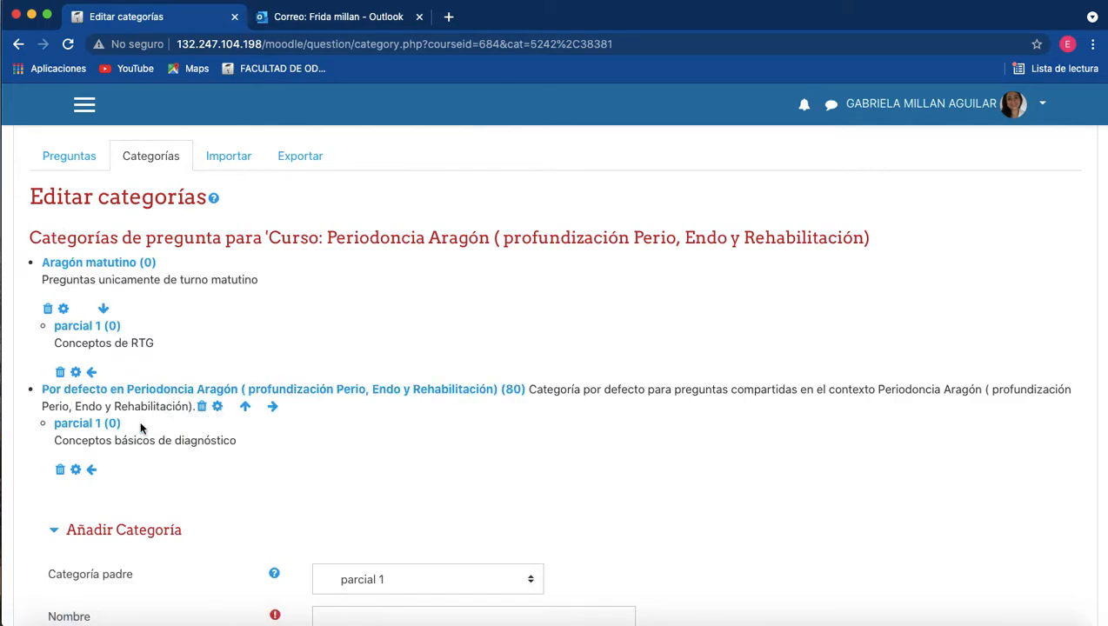
Delete the parcial 1 category described as "Conceptos básicos de diagnóstico" and check the category list.
{"action": "scroll", "coordinate": [142, 427], "scroll_direction": "down", "scroll_amount": 1}
{"action": "scroll", "coordinate": [142, 427], "scroll_direction": "down", "scroll_amount": 2}
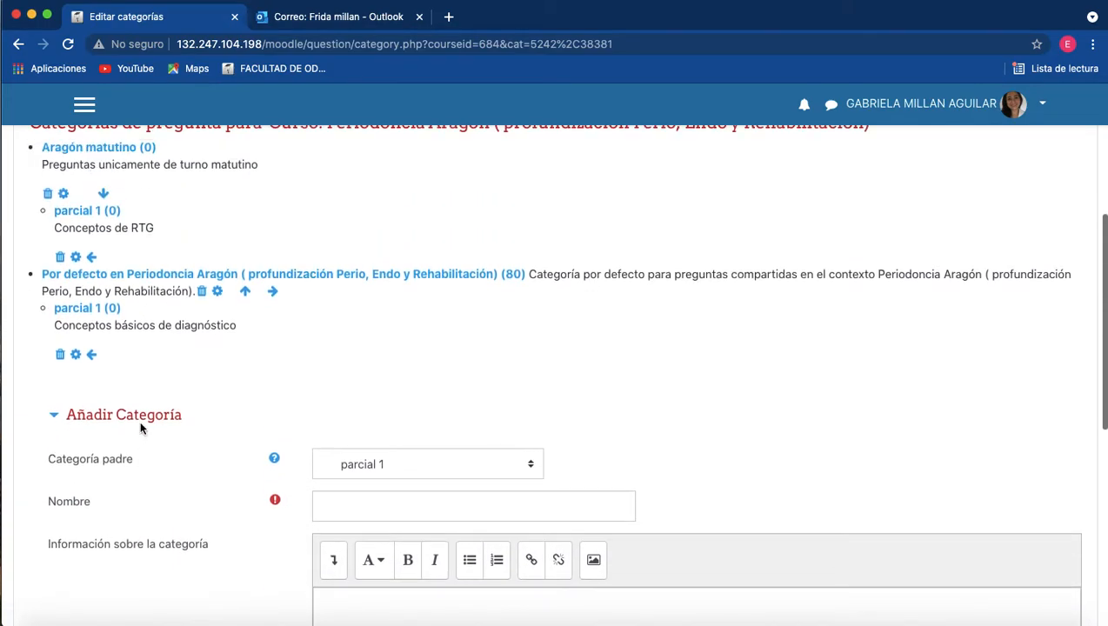
{"action": "scroll", "coordinate": [142, 428], "scroll_direction": "up", "scroll_amount": 5}
{"action": "scroll", "coordinate": [163, 505], "scroll_direction": "down", "scroll_amount": 2}
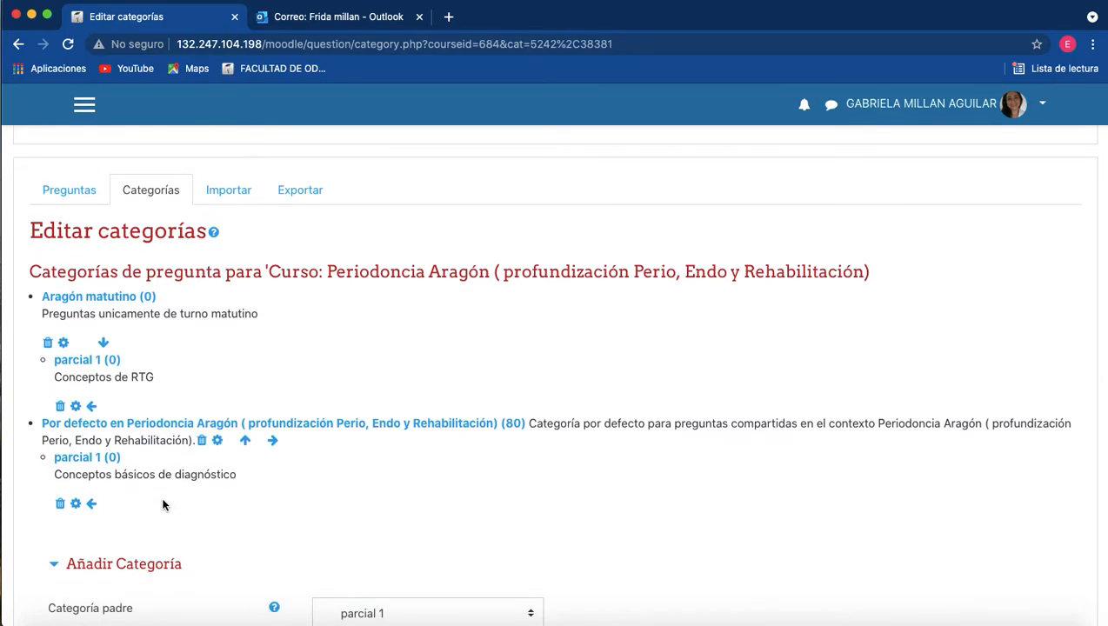
{"action": "scroll", "coordinate": [163, 505], "scroll_direction": "down", "scroll_amount": 2}
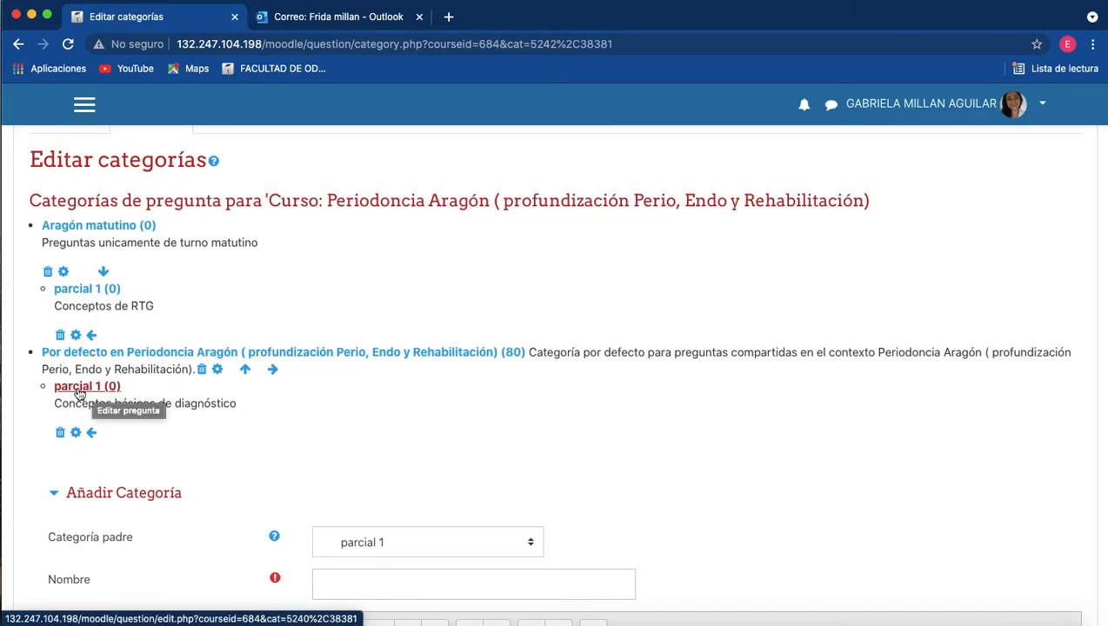
{"action": "left_click", "coordinate": [60, 433]}
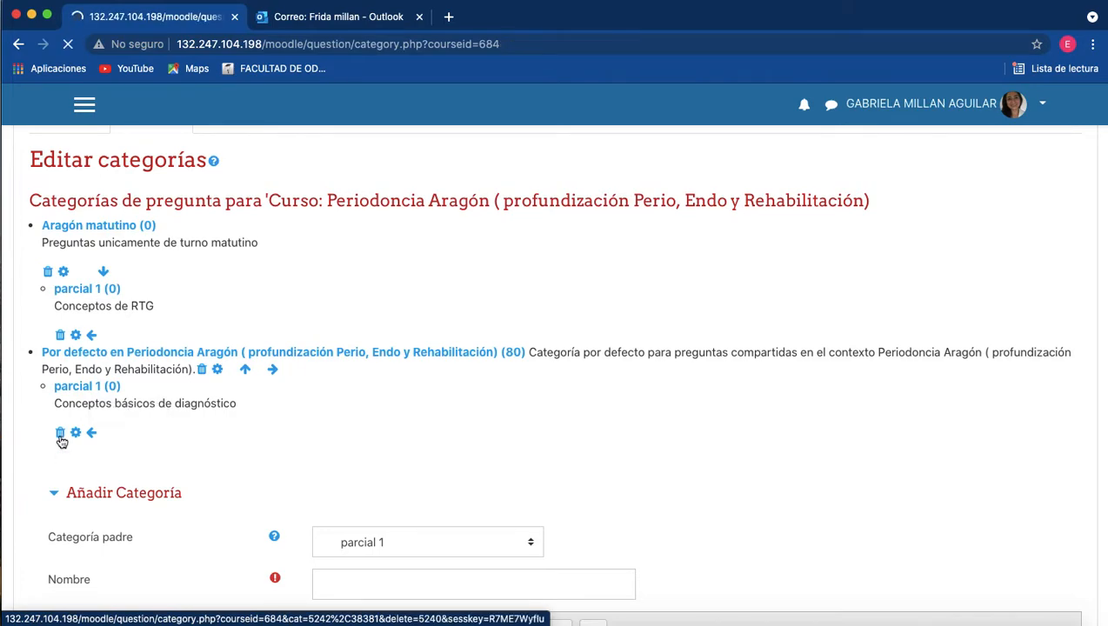
{"action": "scroll", "coordinate": [316, 438], "scroll_direction": "down", "scroll_amount": 2}
{"action": "scroll", "coordinate": [315, 437], "scroll_direction": "down", "scroll_amount": 3}
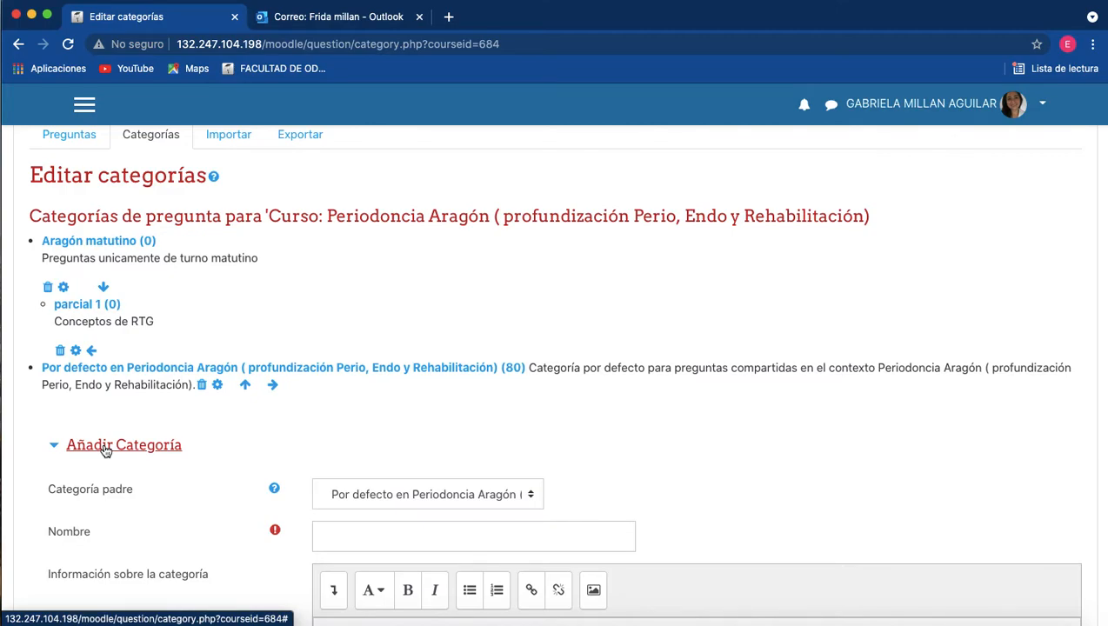
{"action": "scroll", "coordinate": [113, 361], "scroll_direction": "down", "scroll_amount": 1}
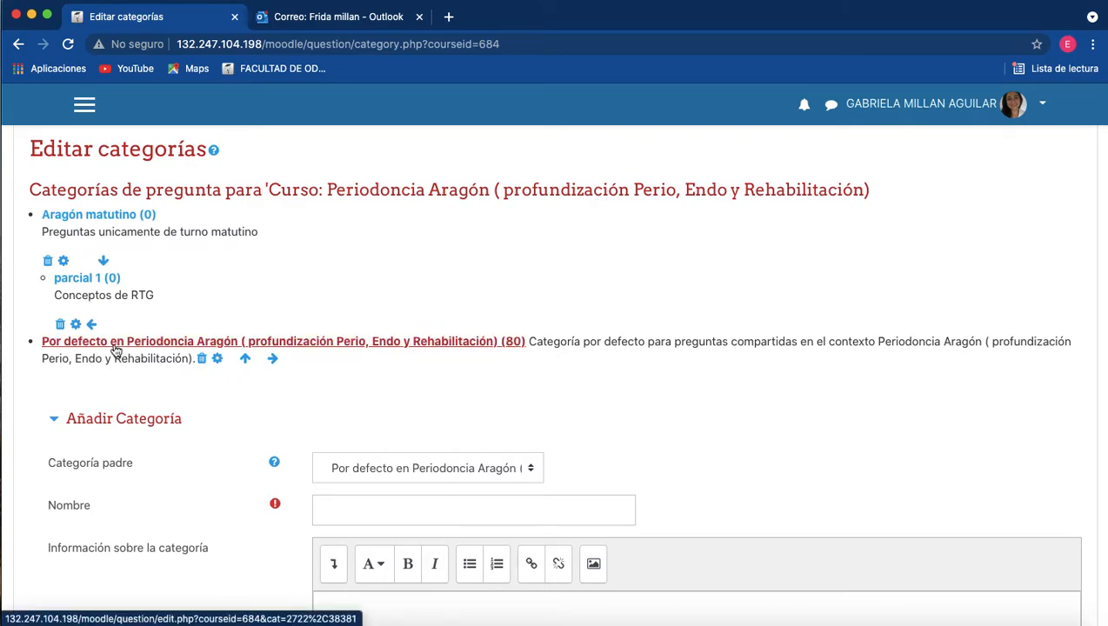
Open the remaining parcial 1 category for editing, check its parent options, name and description, and save it without changes.
{"action": "left_click", "coordinate": [76, 325]}
{"action": "scroll", "coordinate": [447, 362], "scroll_direction": "down", "scroll_amount": 3}
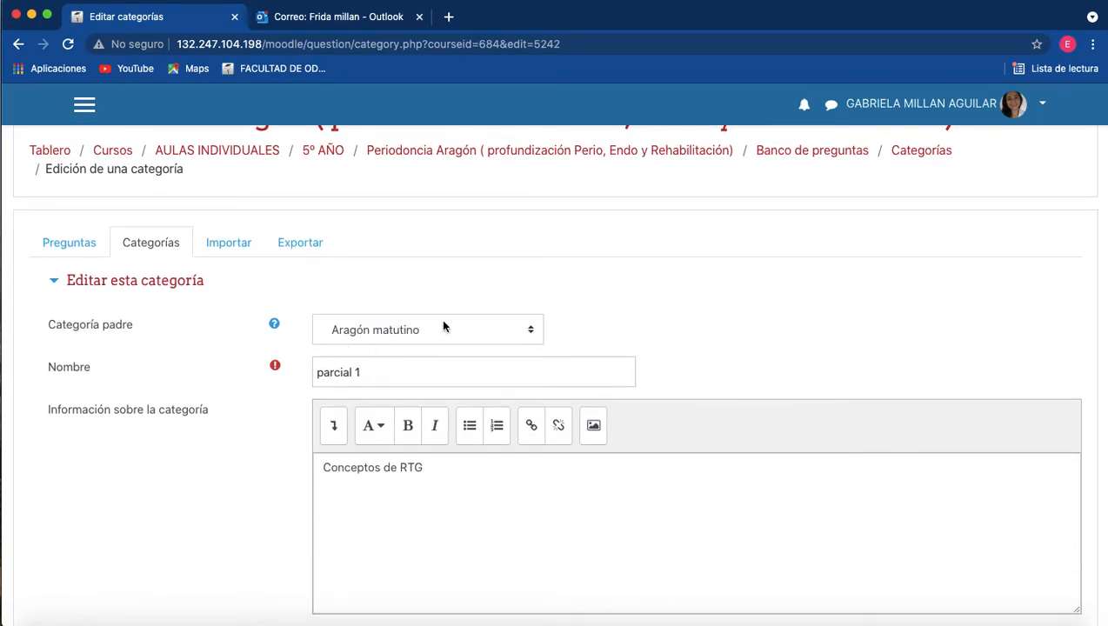
{"action": "left_click", "coordinate": [529, 330]}
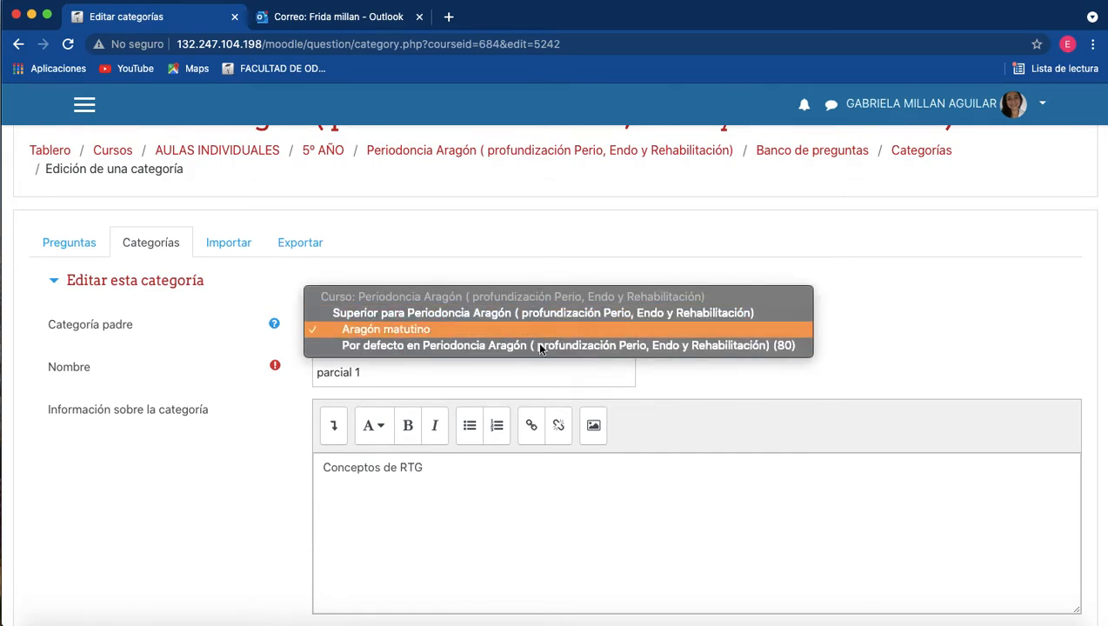
{"action": "left_click", "coordinate": [235, 462]}
{"action": "left_click", "coordinate": [378, 375]}
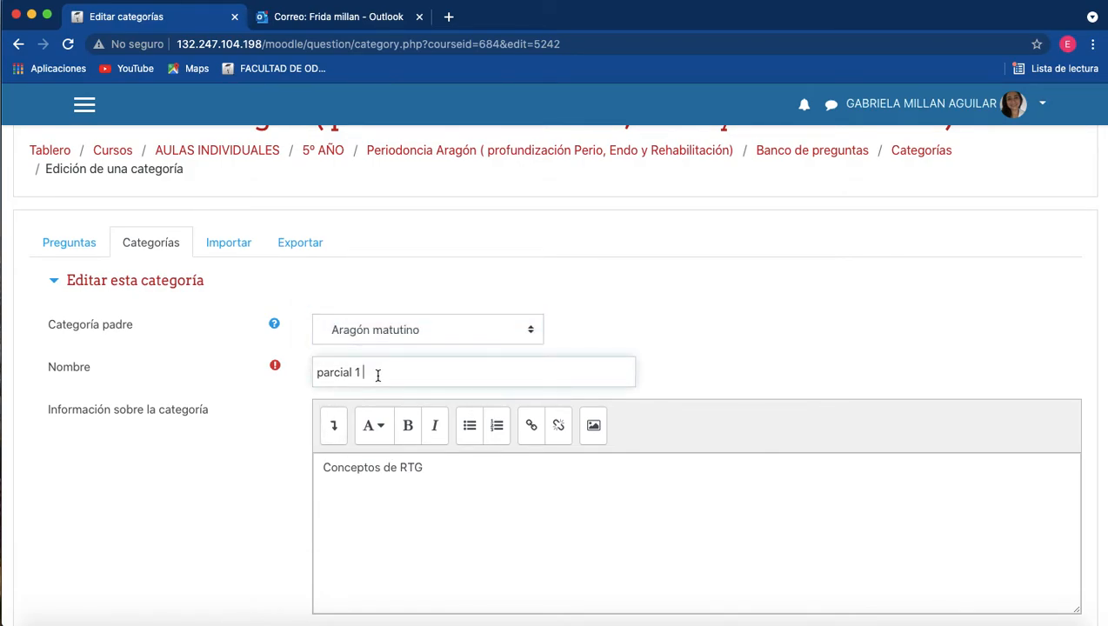
{"action": "scroll", "coordinate": [384, 394], "scroll_direction": "down", "scroll_amount": 3}
{"action": "left_click_drag", "start_coordinate": [373, 361], "coordinate": [294, 354]}
{"action": "left_click", "coordinate": [294, 355]}
{"action": "scroll", "coordinate": [218, 562], "scroll_direction": "down", "scroll_amount": 1}
{"action": "scroll", "coordinate": [214, 480], "scroll_direction": "down", "scroll_amount": 1}
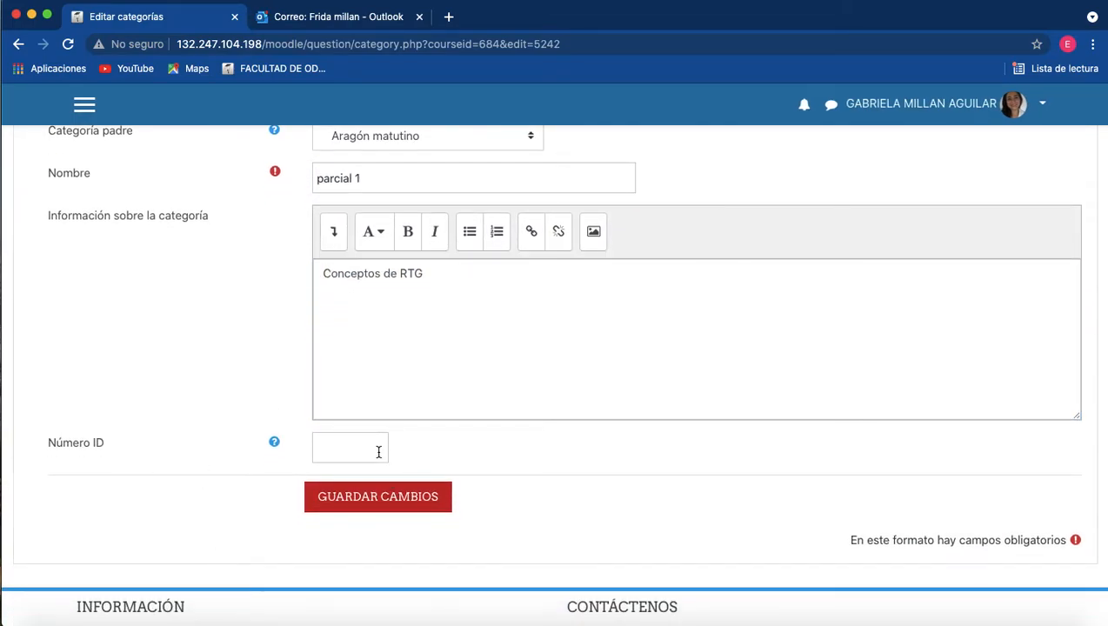
{"action": "left_click", "coordinate": [396, 509]}
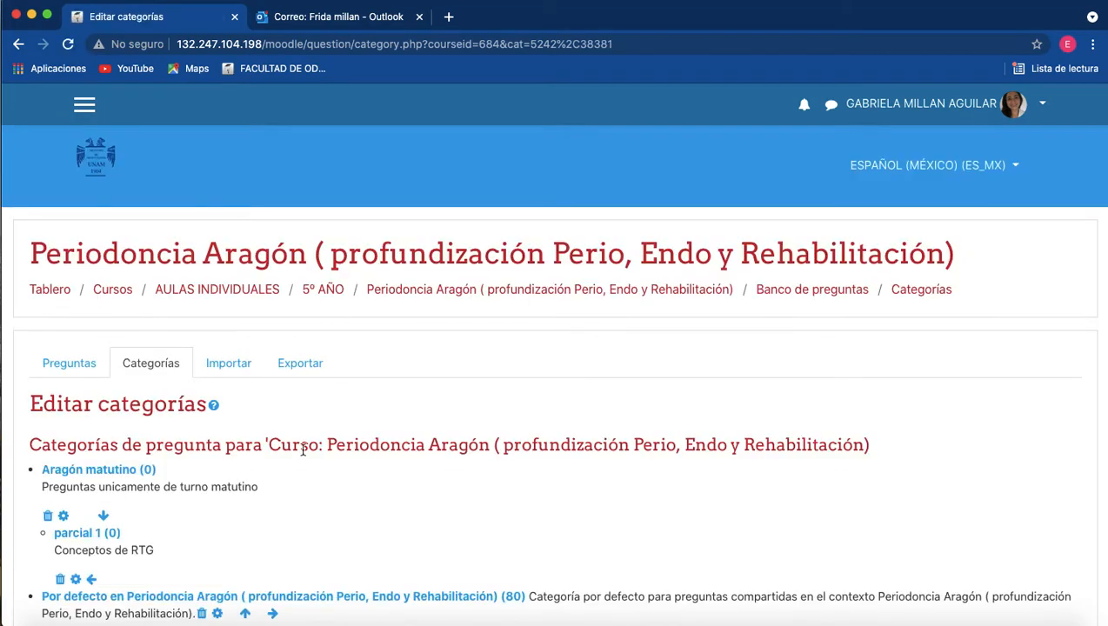
Review the category list and open the question bank's list of questions for the parcial 1 category.
{"action": "scroll", "coordinate": [303, 454], "scroll_direction": "down", "scroll_amount": 5}
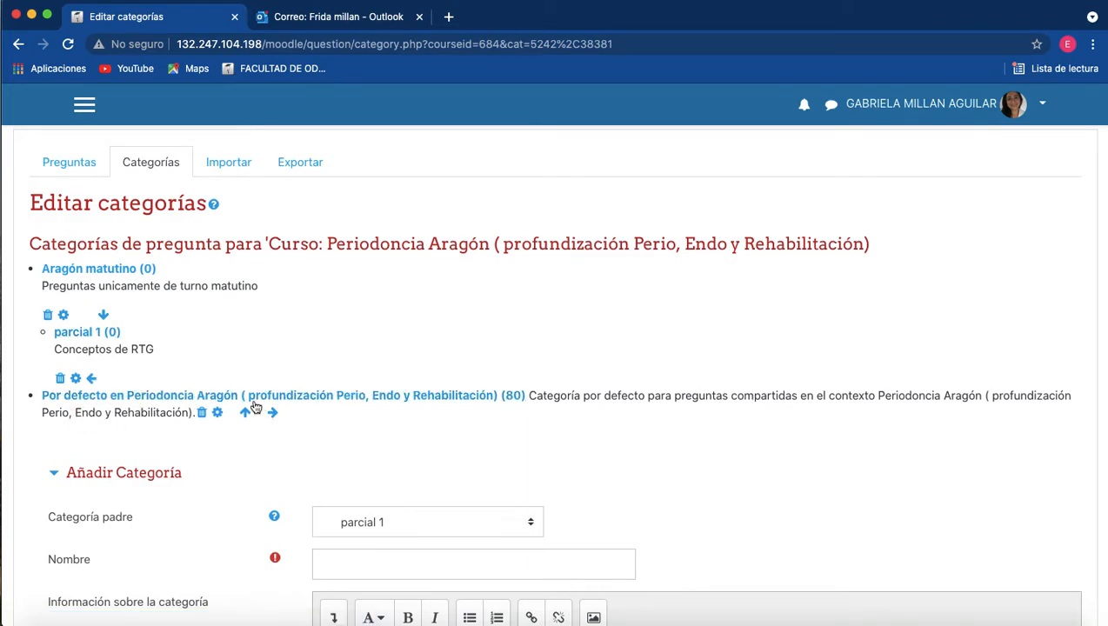
{"action": "scroll", "coordinate": [444, 341], "scroll_direction": "down", "scroll_amount": 2}
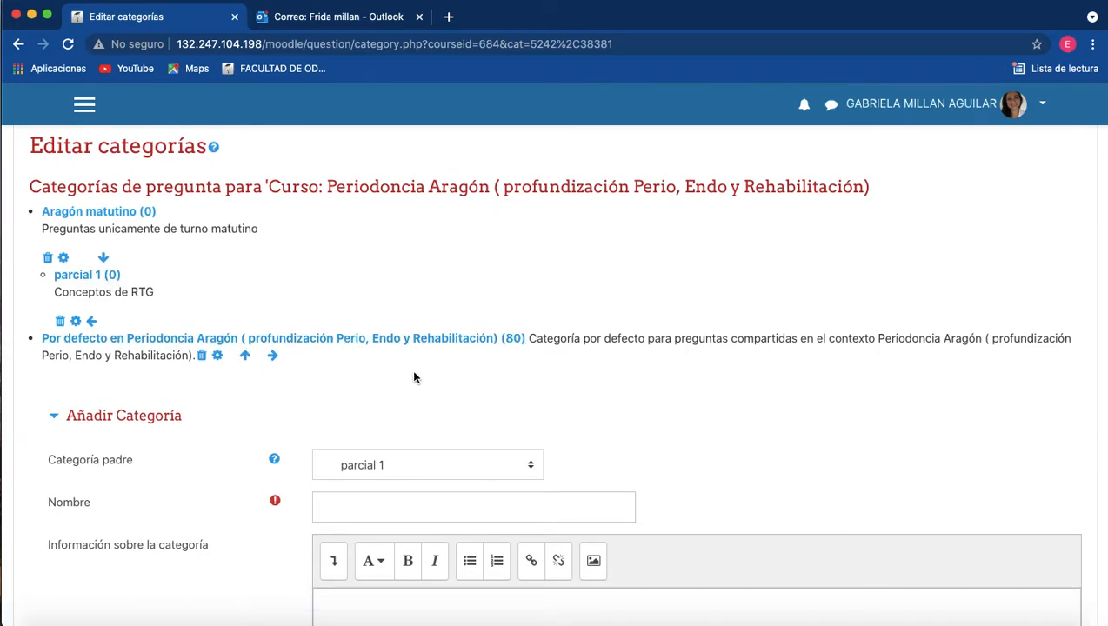
{"action": "scroll", "coordinate": [414, 376], "scroll_direction": "up", "scroll_amount": 1}
{"action": "scroll", "coordinate": [414, 376], "scroll_direction": "down", "scroll_amount": 1}
{"action": "scroll", "coordinate": [414, 376], "scroll_direction": "down", "scroll_amount": 1}
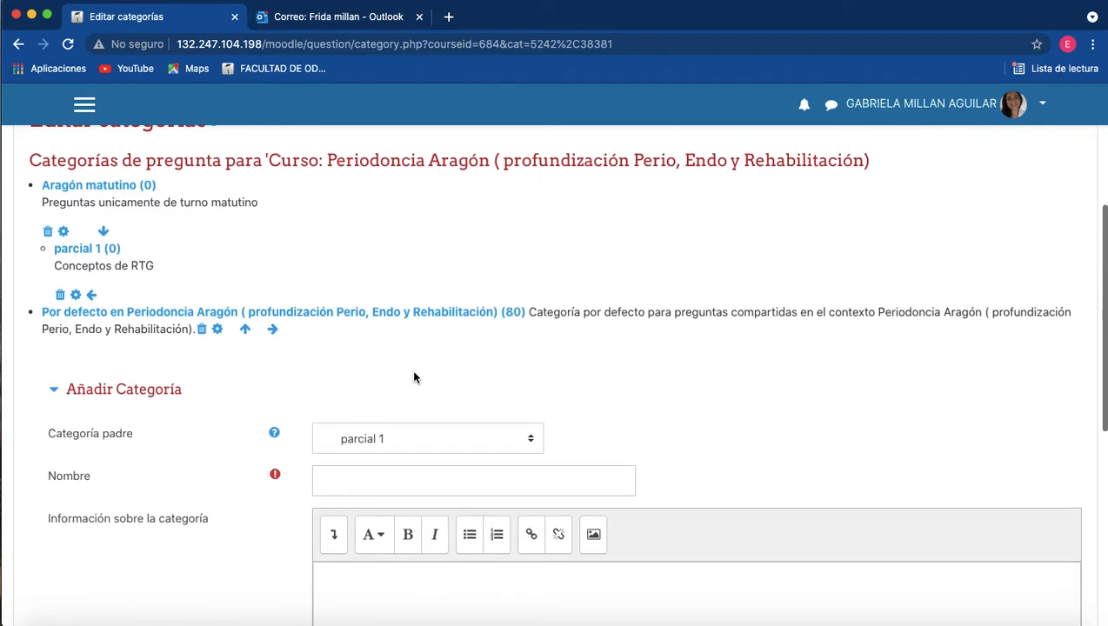
{"action": "scroll", "coordinate": [159, 400], "scroll_direction": "up", "scroll_amount": 3}
{"action": "scroll", "coordinate": [158, 399], "scroll_direction": "up", "scroll_amount": 1}
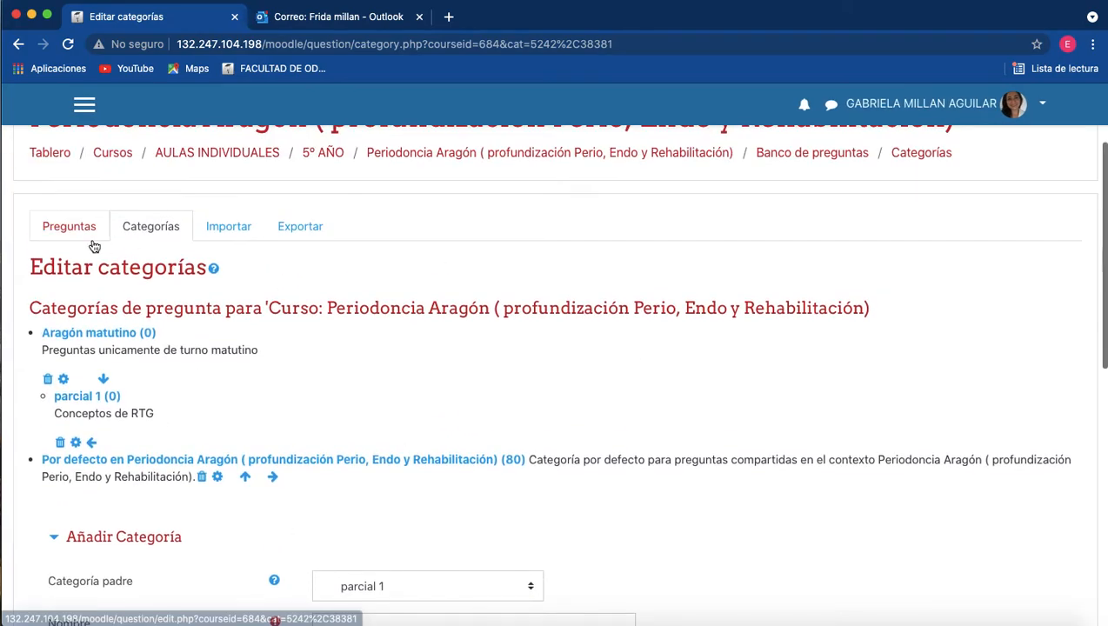
{"action": "left_click", "coordinate": [77, 233]}
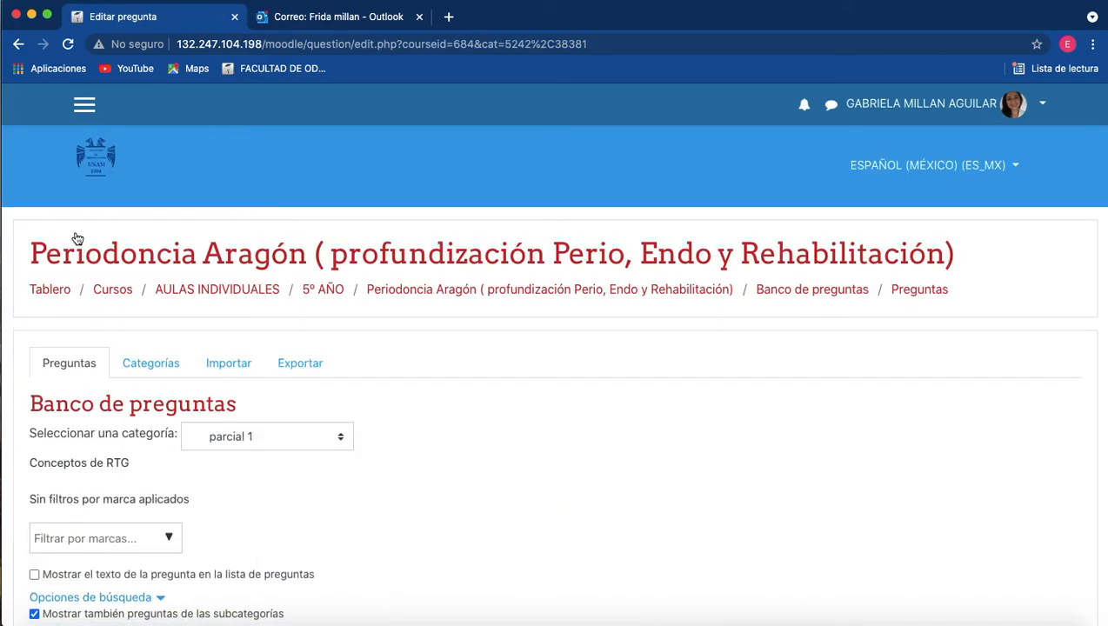
{"action": "scroll", "coordinate": [459, 453], "scroll_direction": "down", "scroll_amount": 3}
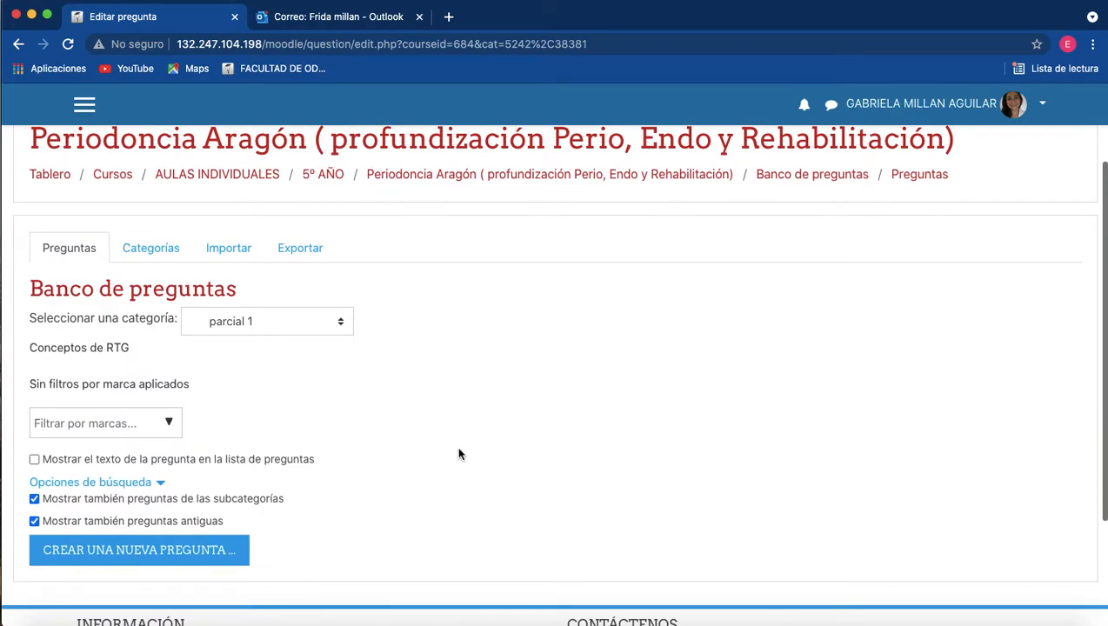
Check the selectable question categories and the question types offered for a new question, without creating one.
{"action": "left_click", "coordinate": [340, 323]}
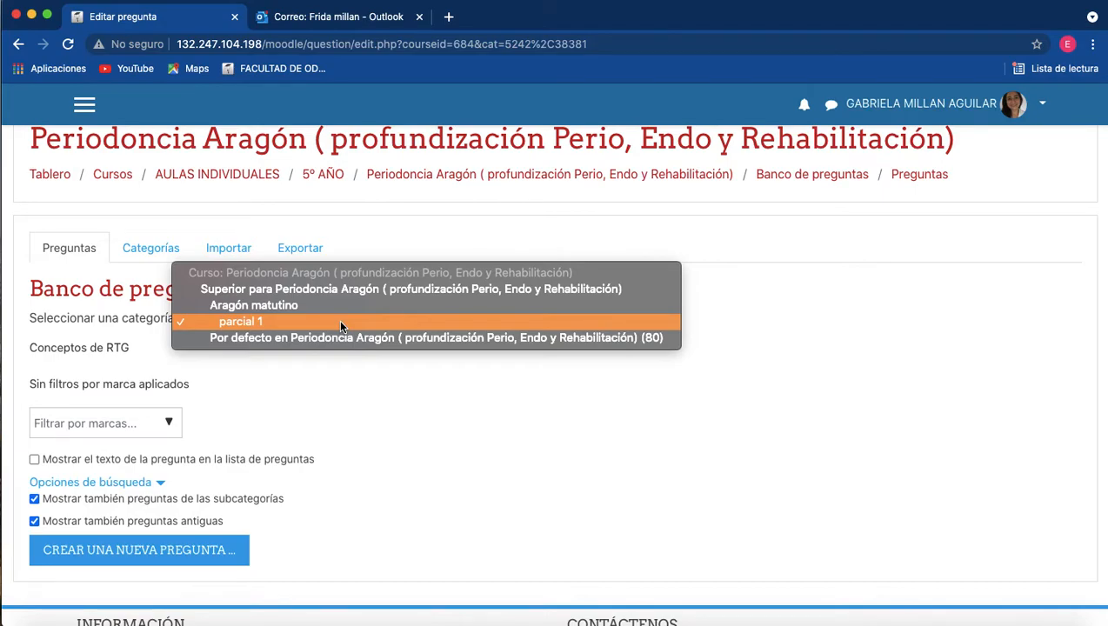
{"action": "left_click", "coordinate": [372, 379]}
{"action": "scroll", "coordinate": [295, 362], "scroll_direction": "down", "scroll_amount": 4}
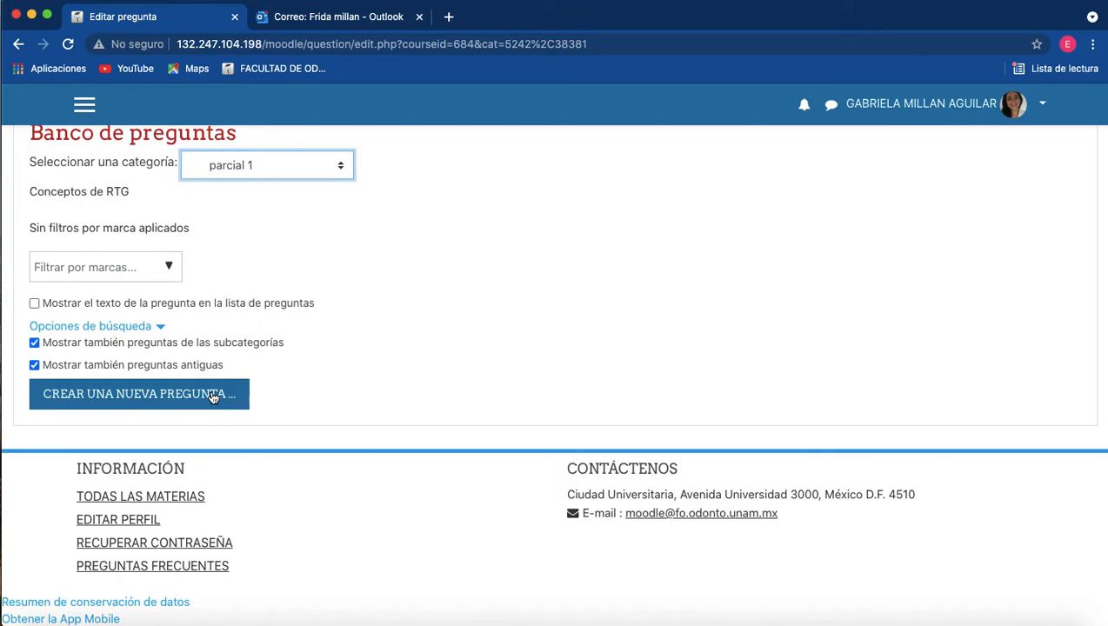
{"action": "left_click", "coordinate": [129, 400]}
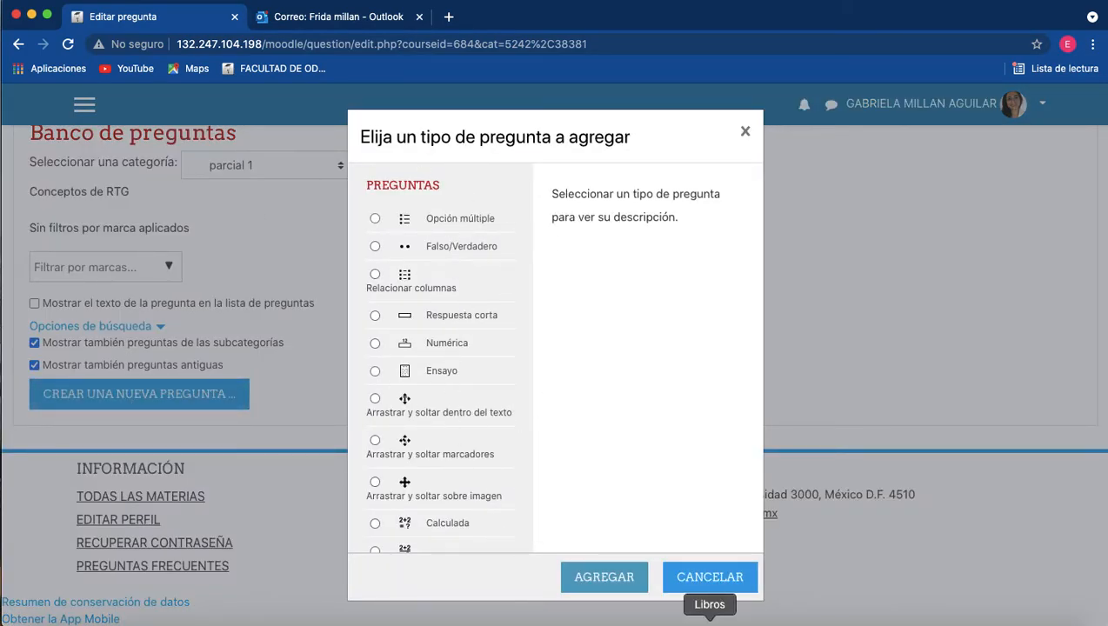
{"action": "left_click", "coordinate": [728, 583]}
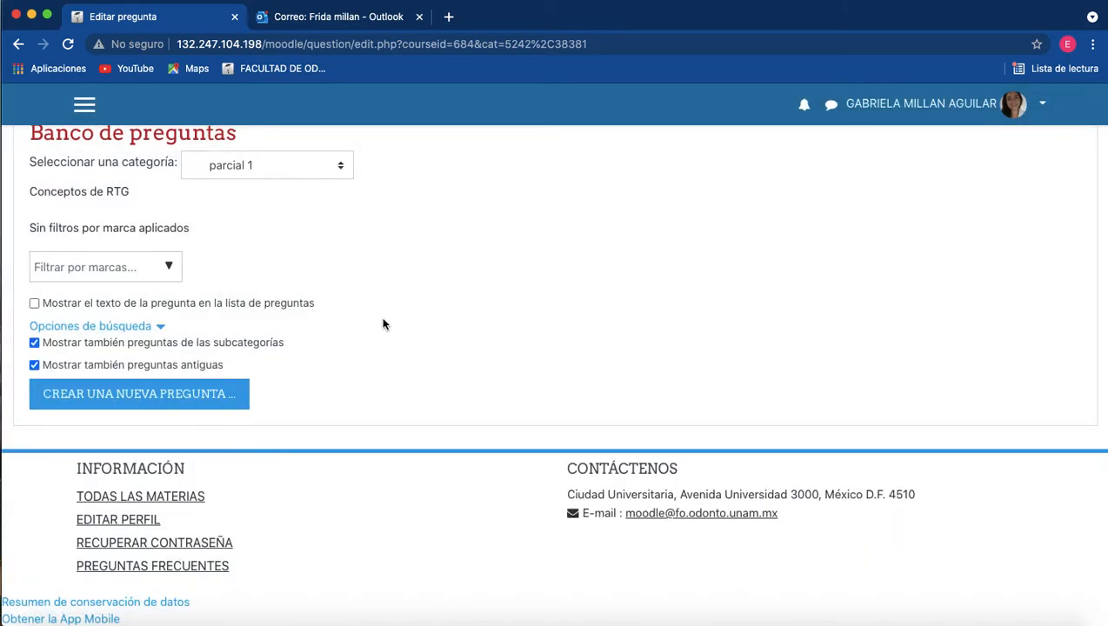
Show the questions of the Superior para Periodoncia Aragón category in the question bank.
{"action": "scroll", "coordinate": [383, 325], "scroll_direction": "up", "scroll_amount": 3}
{"action": "left_click", "coordinate": [156, 344]}
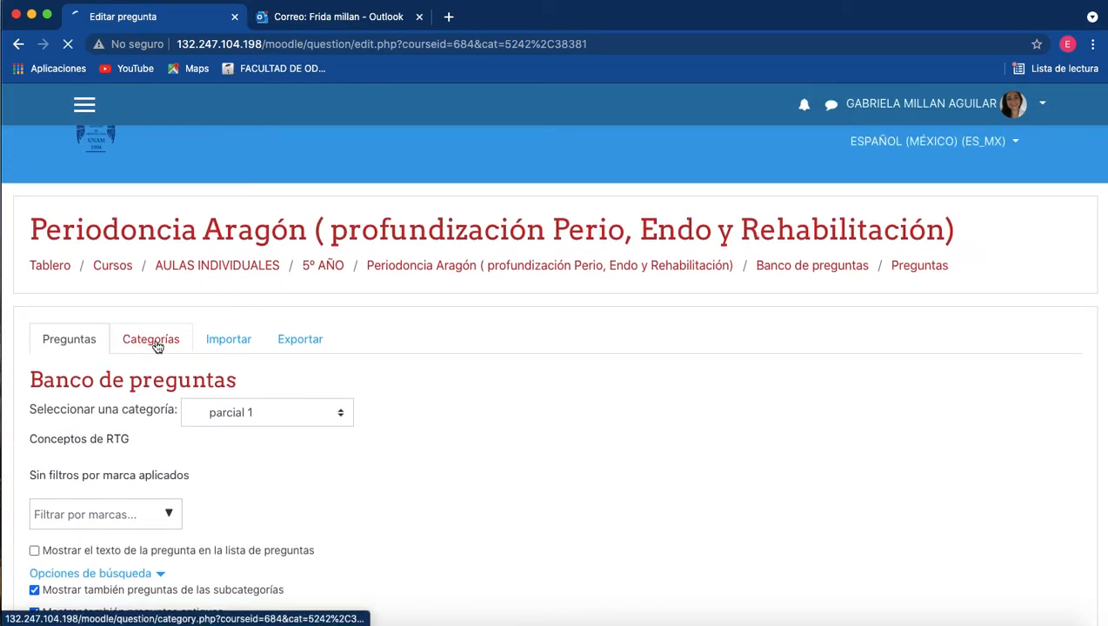
{"action": "left_click", "coordinate": [74, 363]}
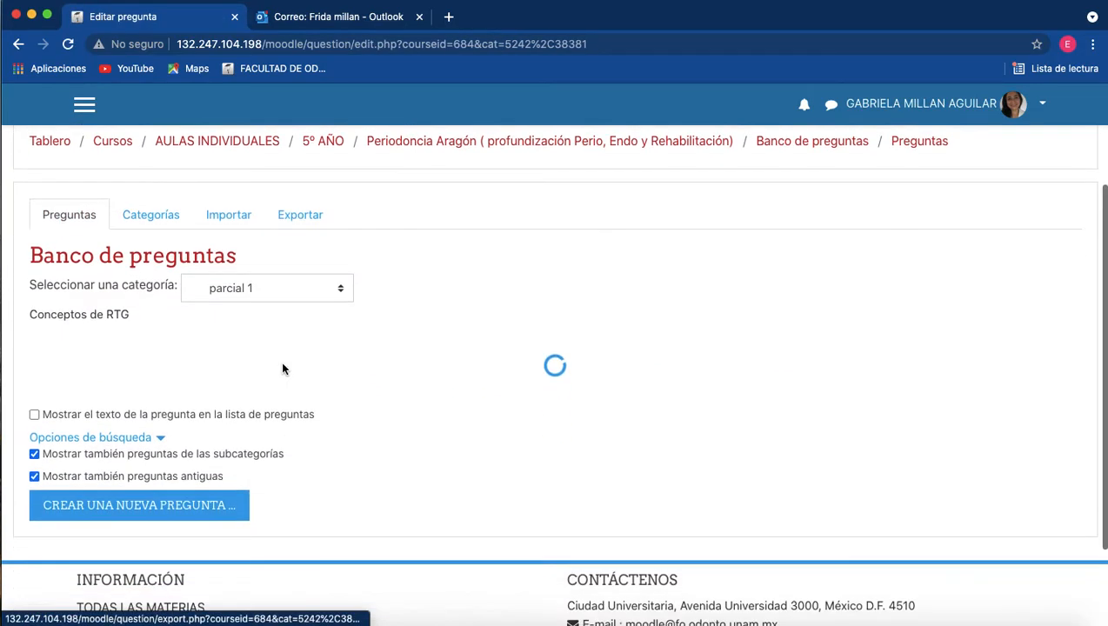
{"action": "left_click", "coordinate": [337, 251]}
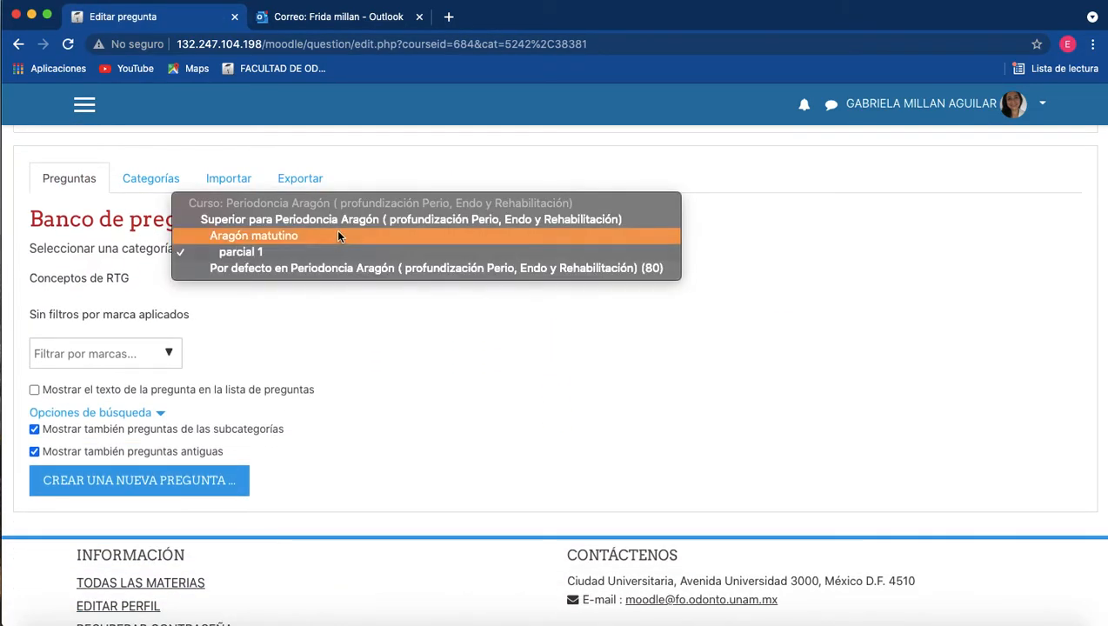
{"action": "left_click", "coordinate": [335, 221]}
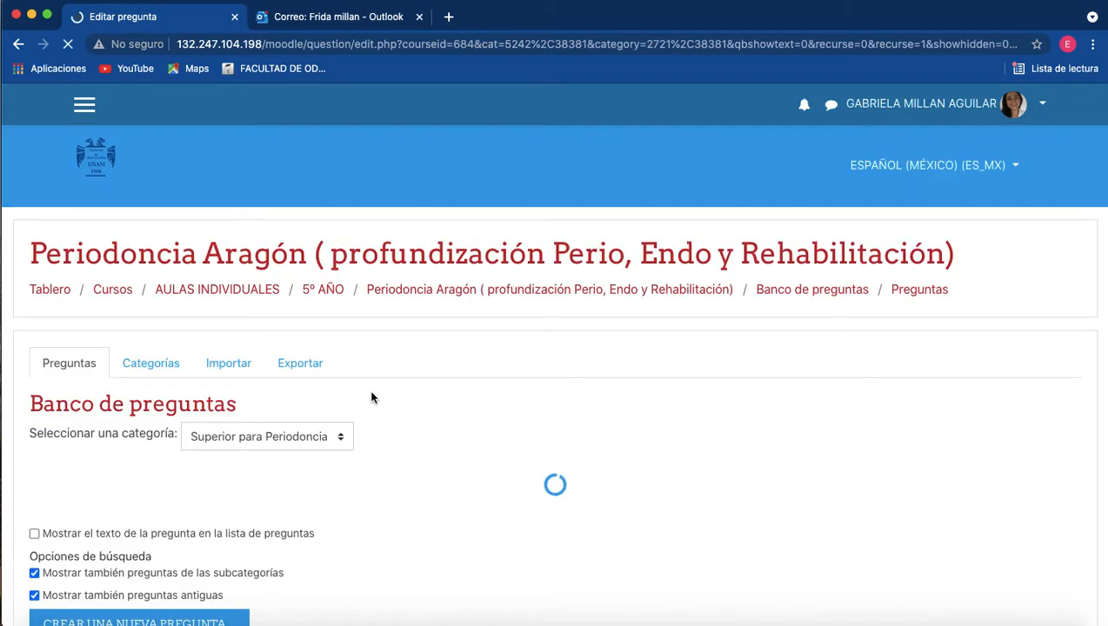
Try to select Indicaciones de sondeo, Mátriz dérmica aceluar and Pregunta 10 on page 1 plus inmediato impla on page 2, and return to page 1.
{"action": "scroll", "coordinate": [372, 398], "scroll_direction": "down", "scroll_amount": 10}
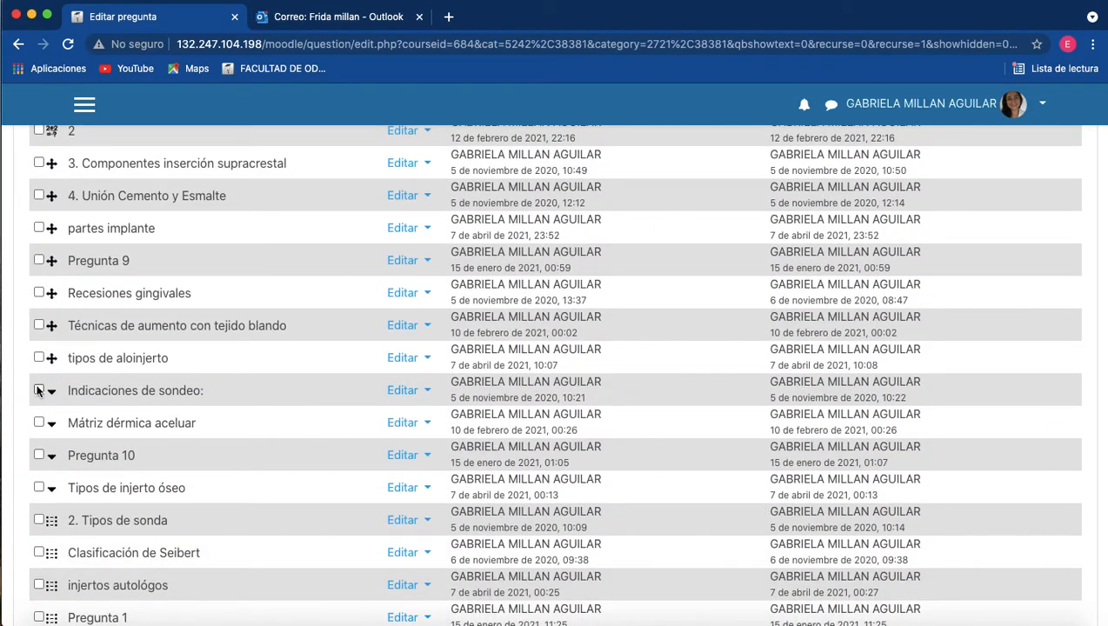
{"action": "left_click", "coordinate": [38, 423]}
{"action": "left_click", "coordinate": [38, 455]}
{"action": "scroll", "coordinate": [329, 452], "scroll_direction": "down", "scroll_amount": 5}
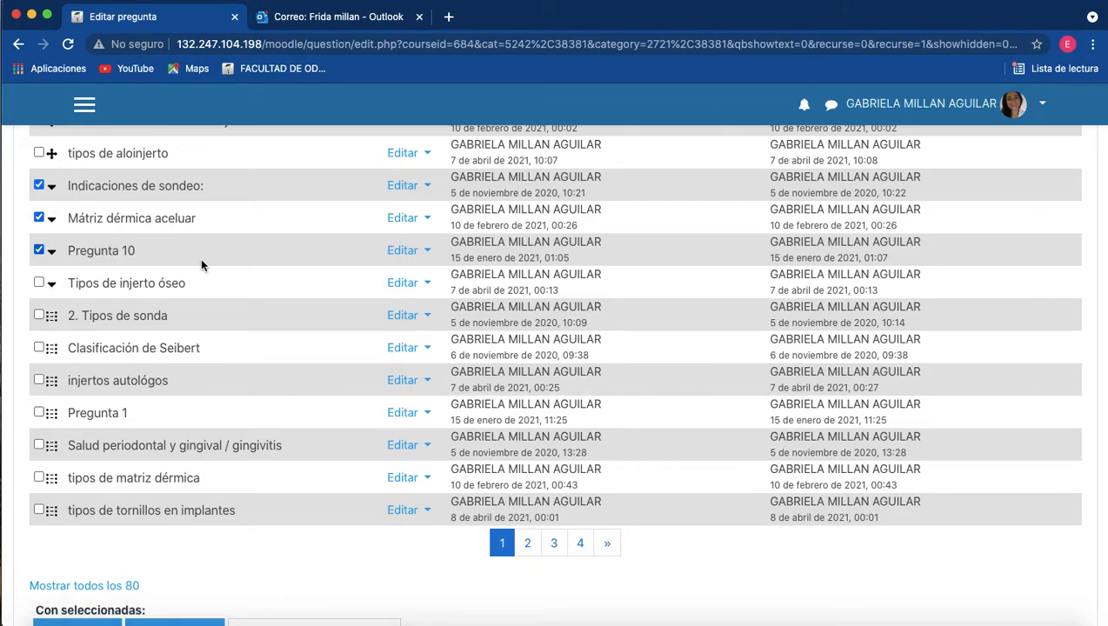
{"action": "left_click", "coordinate": [529, 548]}
{"action": "scroll", "coordinate": [496, 416], "scroll_direction": "down", "scroll_amount": 5}
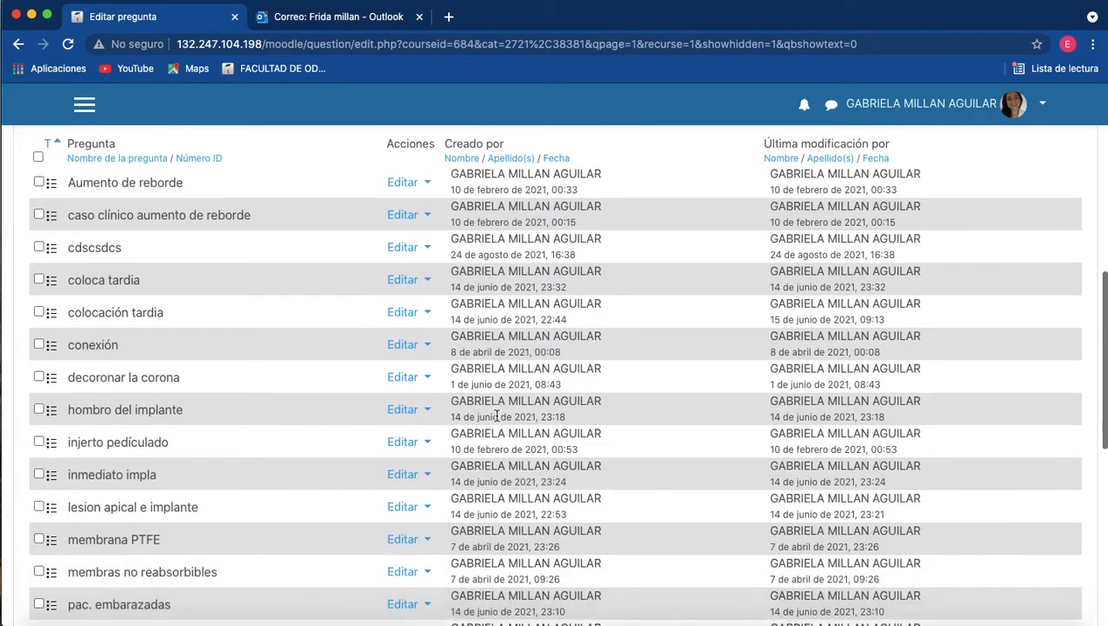
{"action": "left_click", "coordinate": [39, 359]}
{"action": "left_click", "coordinate": [39, 391]}
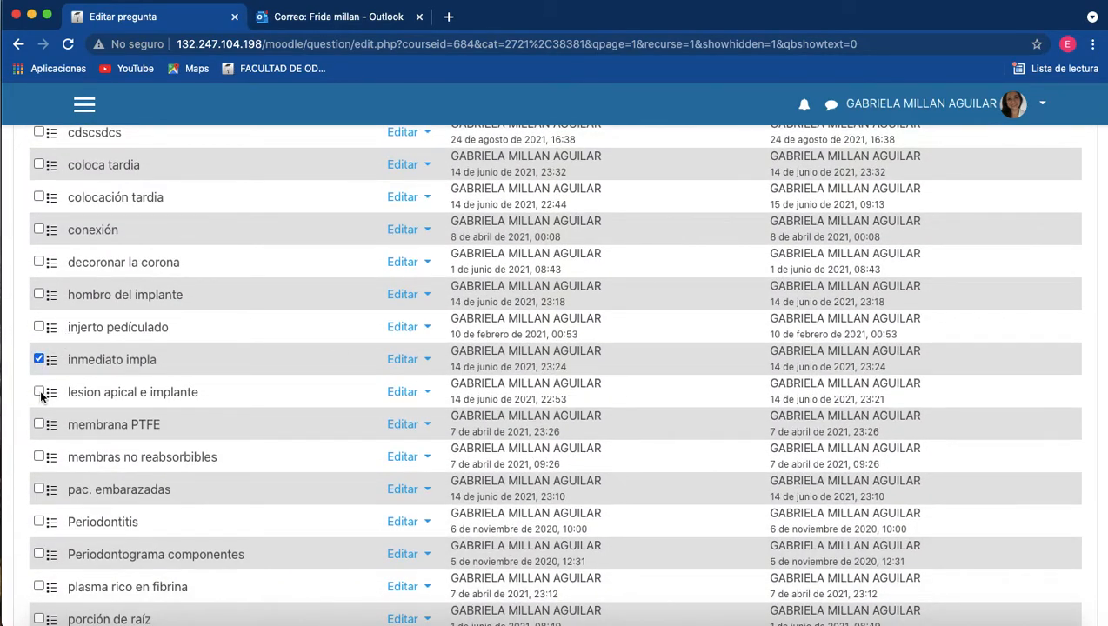
{"action": "scroll", "coordinate": [297, 402], "scroll_direction": "down", "scroll_amount": 6}
{"action": "left_click", "coordinate": [517, 304]}
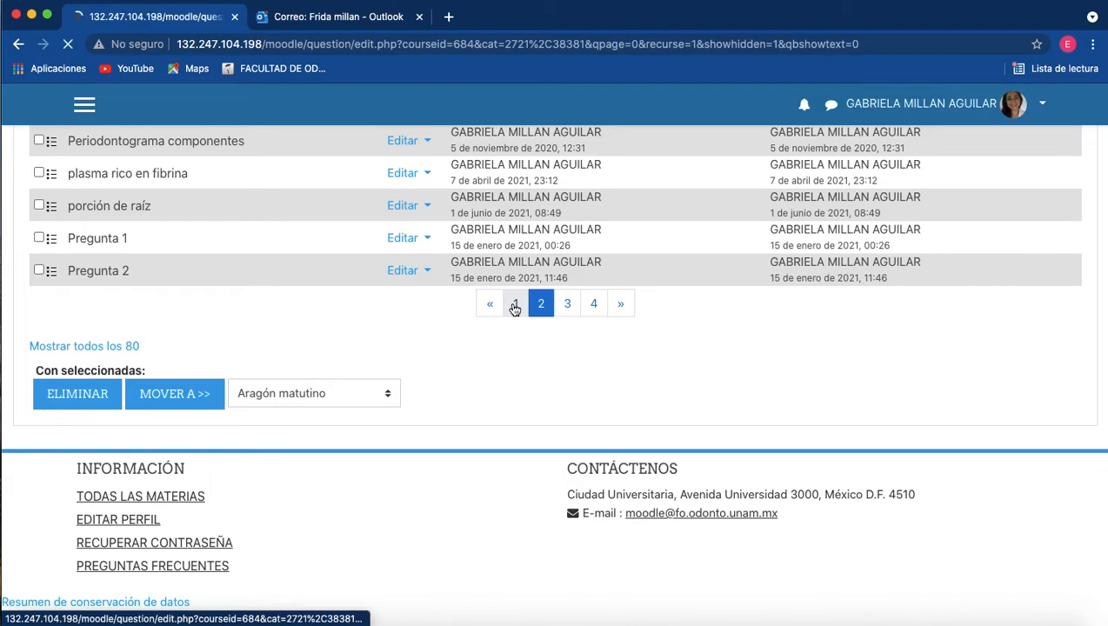
Move the questions Salud periodontal y gingival / gingivitis and tipos de matriz dérmica to the parcial 1 category.
{"action": "scroll", "coordinate": [512, 296], "scroll_direction": "down", "scroll_amount": 10}
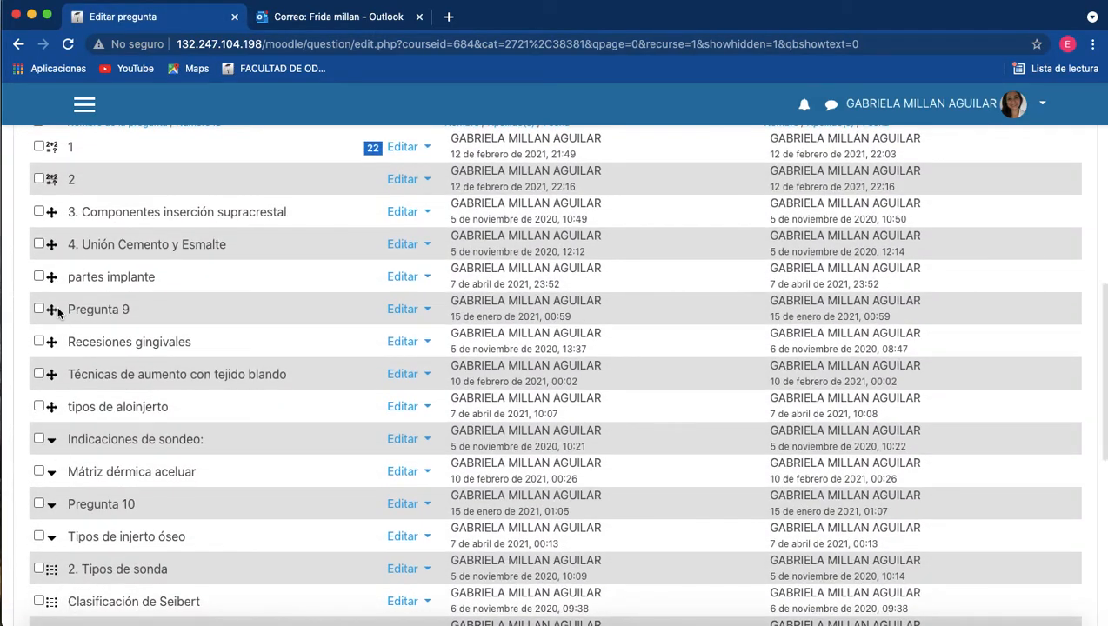
{"action": "scroll", "coordinate": [143, 565], "scroll_direction": "down", "scroll_amount": 5}
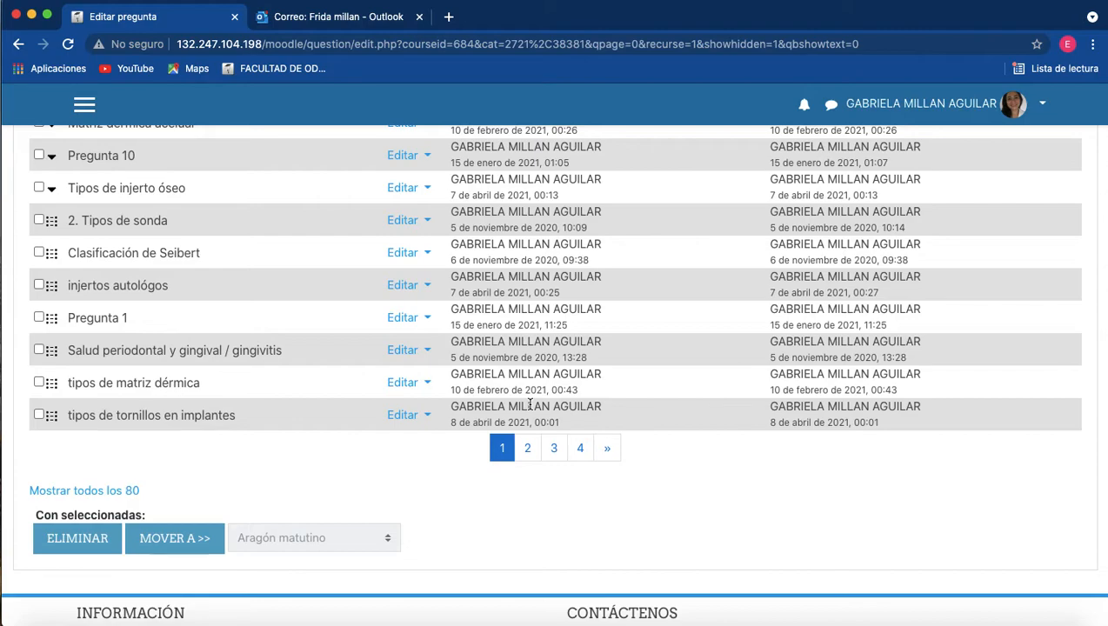
{"action": "left_click", "coordinate": [40, 384]}
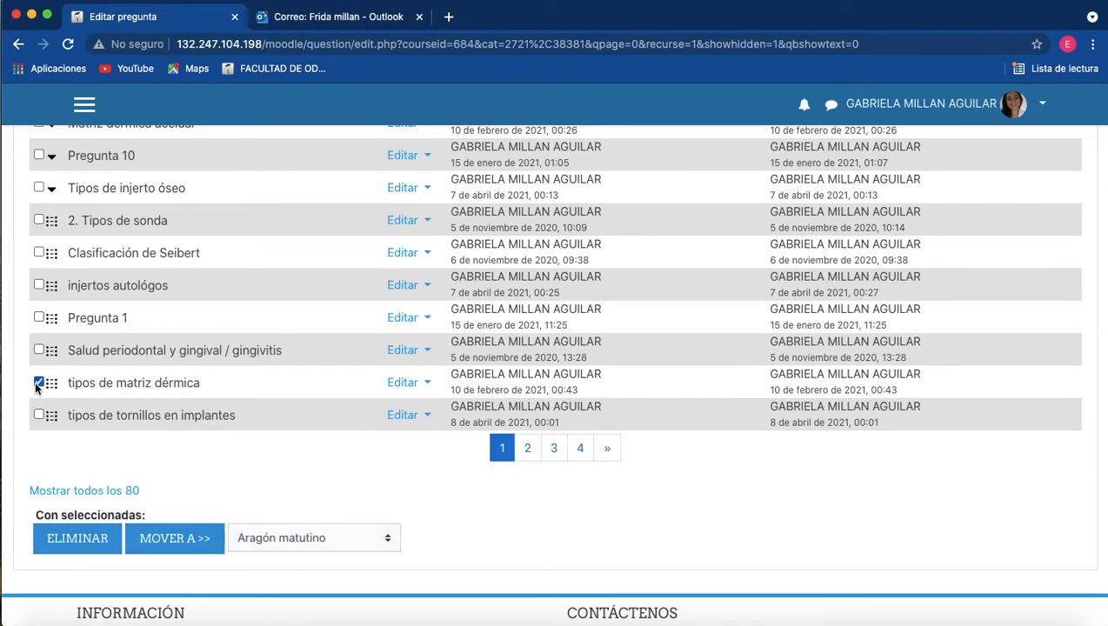
{"action": "left_click", "coordinate": [39, 350]}
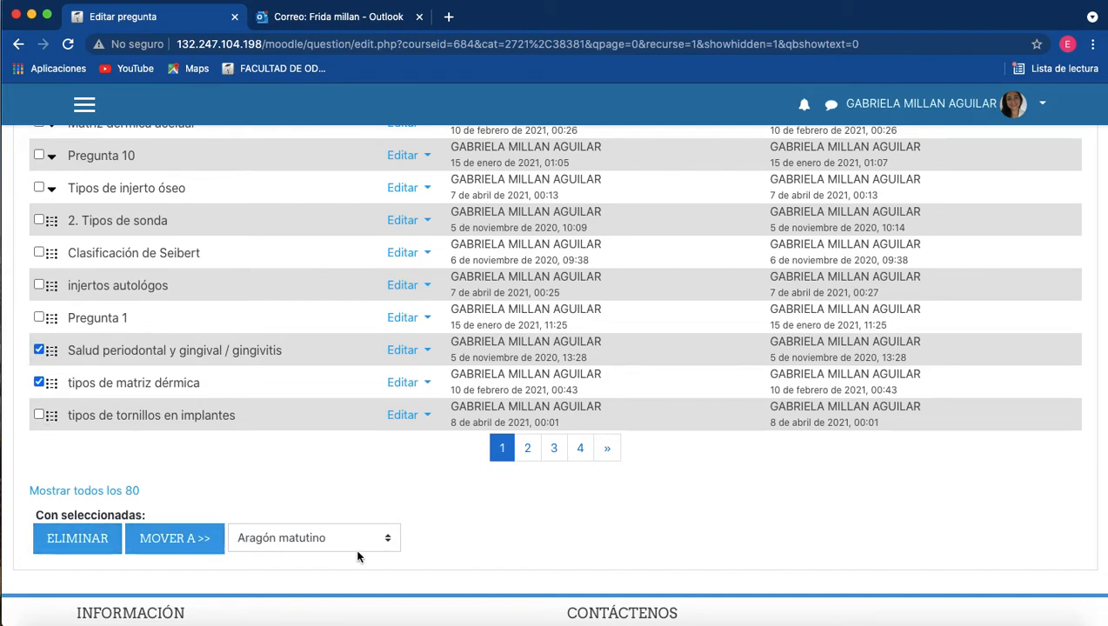
{"action": "left_click", "coordinate": [386, 544]}
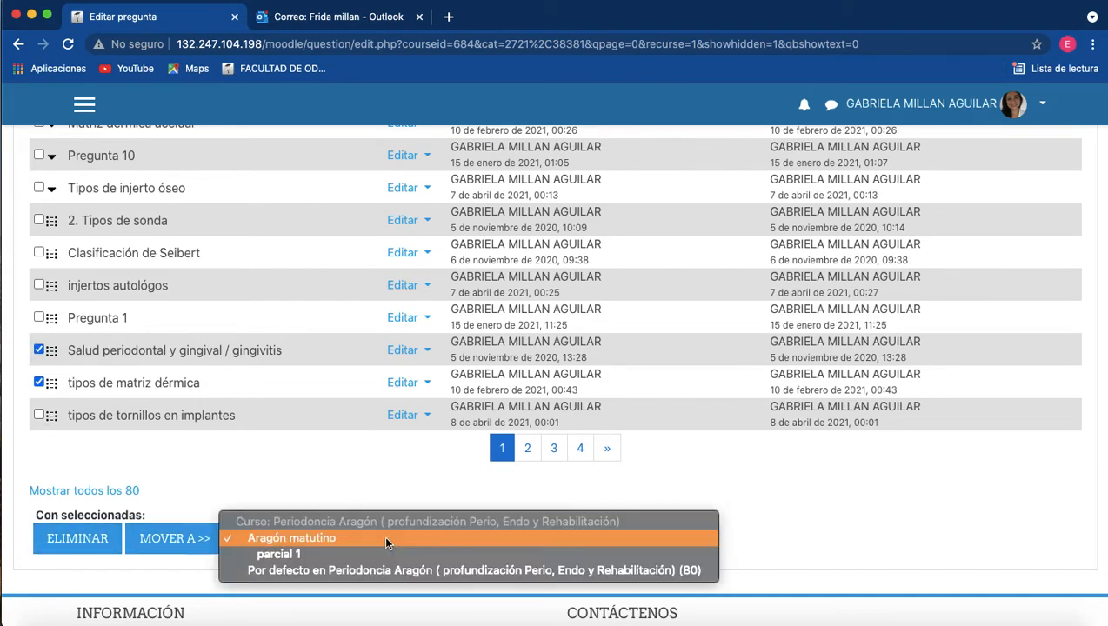
{"action": "left_click", "coordinate": [341, 559]}
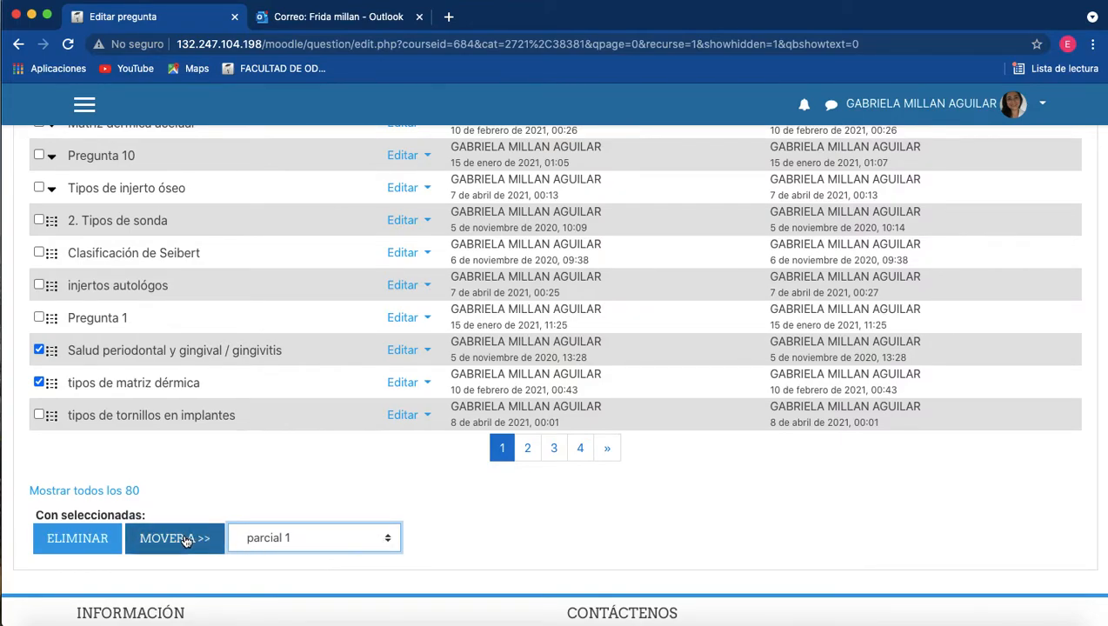
{"action": "left_click", "coordinate": [177, 539]}
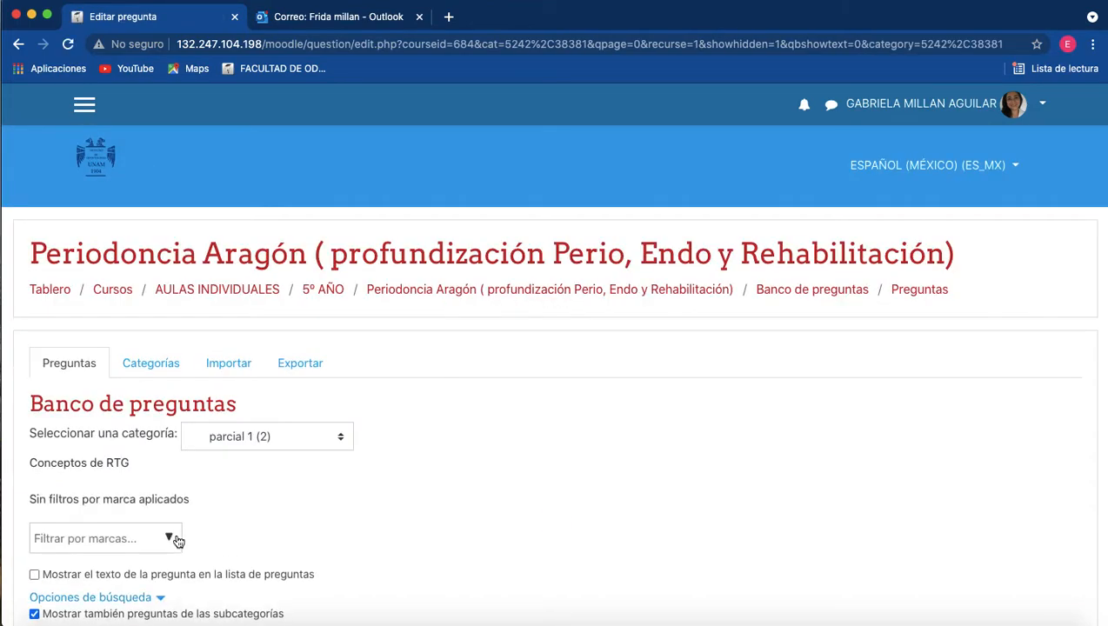
Start deleting both questions in the parcial 1 category, read the deletion confirmation, and cancel it.
{"action": "scroll", "coordinate": [173, 540], "scroll_direction": "down", "scroll_amount": 5}
{"action": "scroll", "coordinate": [300, 322], "scroll_direction": "down", "scroll_amount": 1}
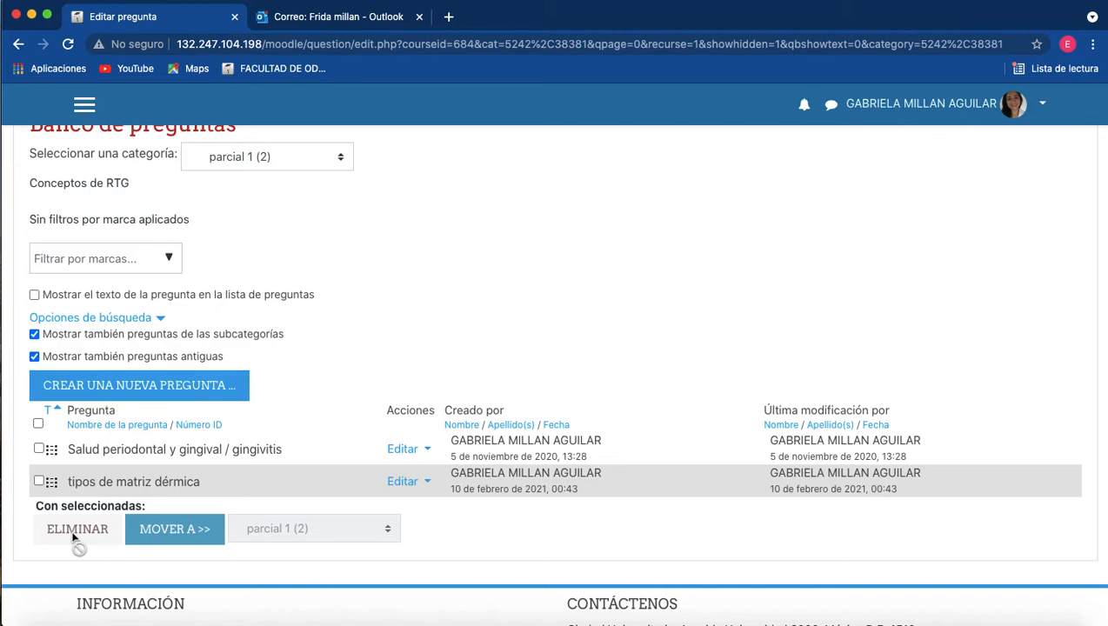
{"action": "left_click", "coordinate": [39, 449]}
{"action": "left_click", "coordinate": [38, 481]}
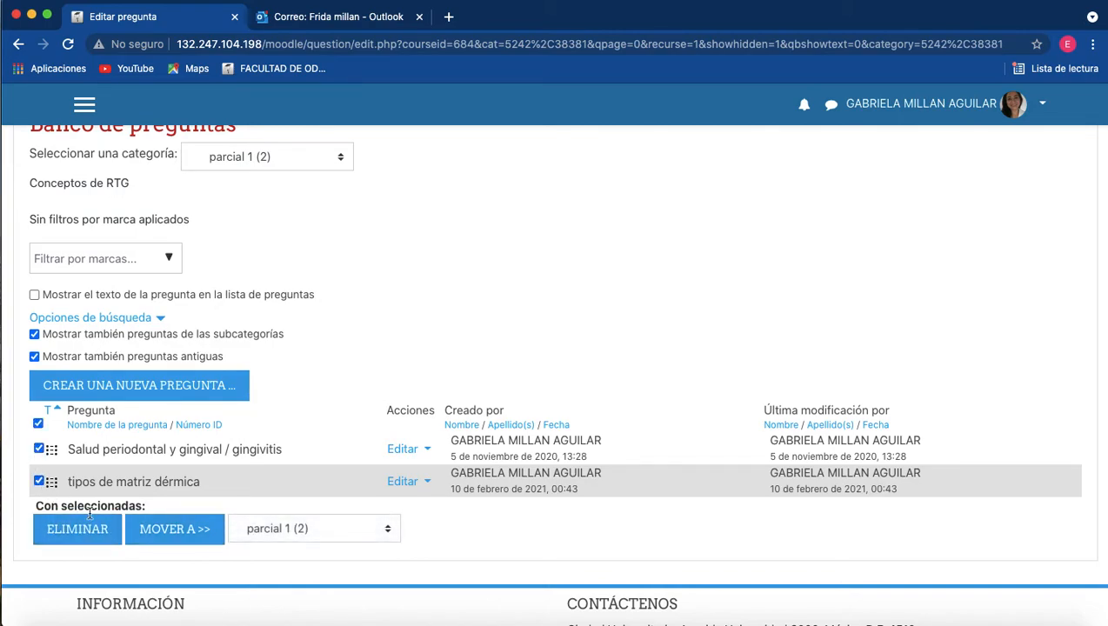
{"action": "left_click", "coordinate": [102, 537]}
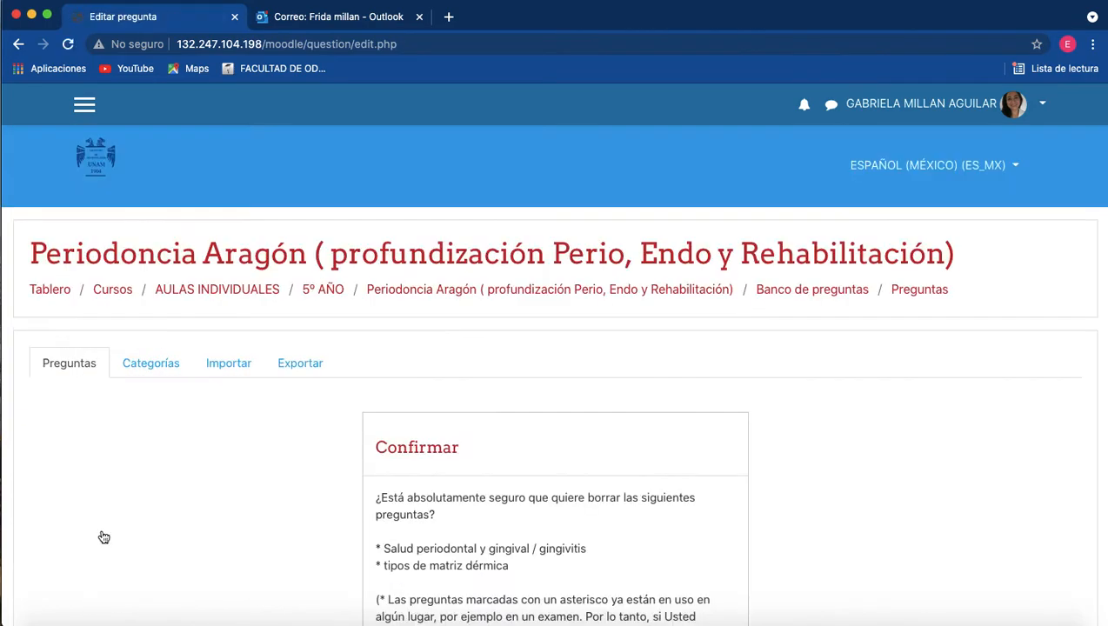
{"action": "scroll", "coordinate": [643, 554], "scroll_direction": "down", "scroll_amount": 1}
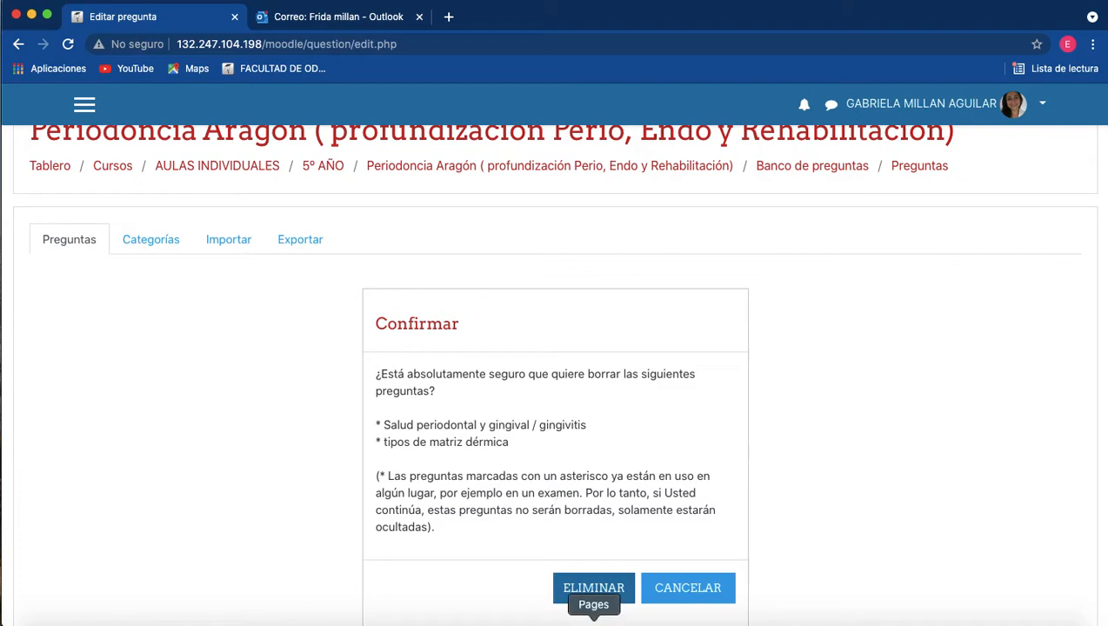
{"action": "left_click", "coordinate": [682, 599]}
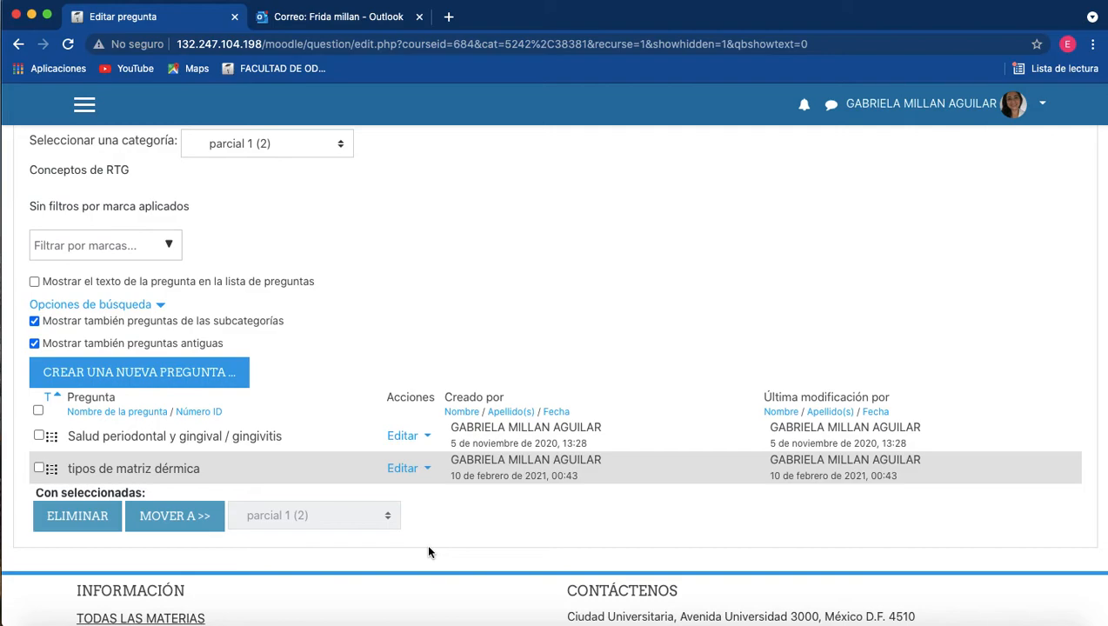
Check the category list and the questions left in the Por defecto en Periodoncia Aragón category, and return to the category list.
{"action": "scroll", "coordinate": [427, 551], "scroll_direction": "up", "scroll_amount": 5}
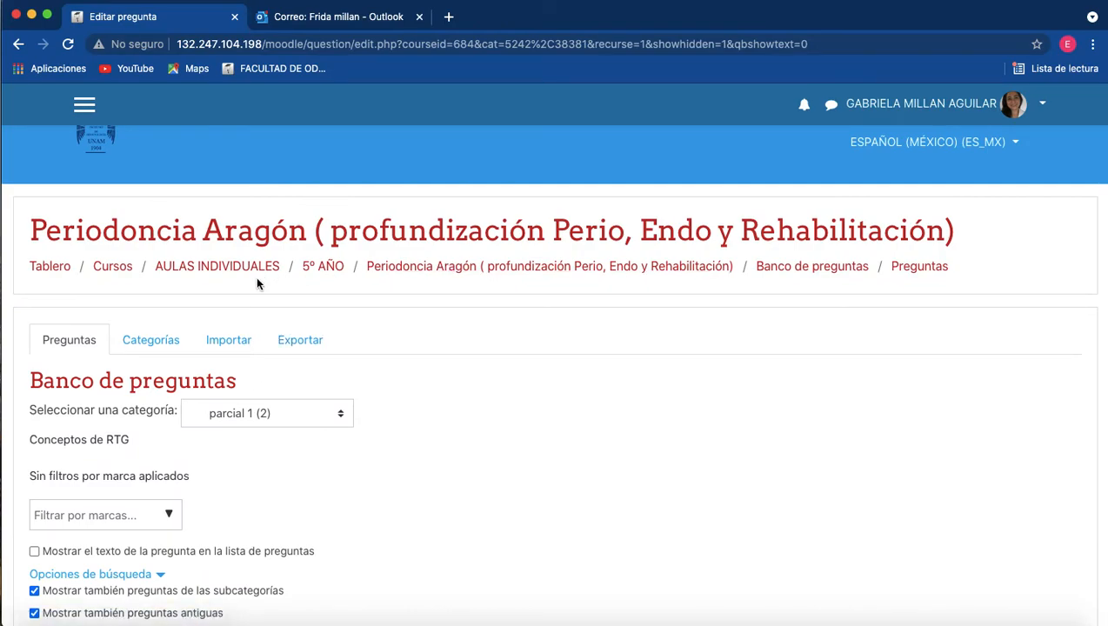
{"action": "left_click", "coordinate": [143, 345]}
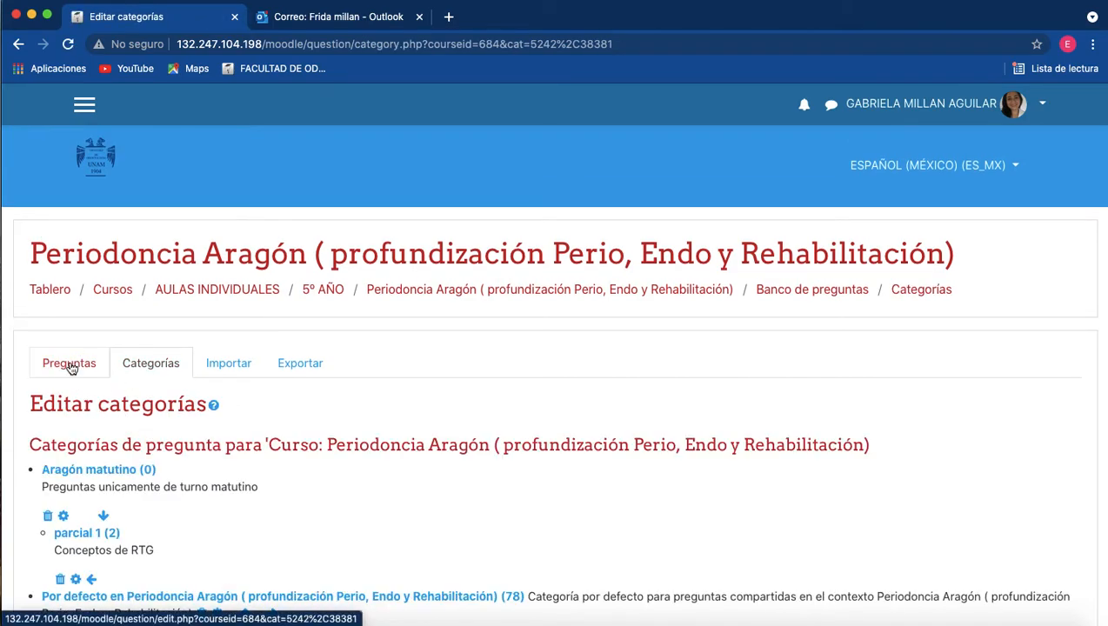
{"action": "left_click", "coordinate": [512, 596]}
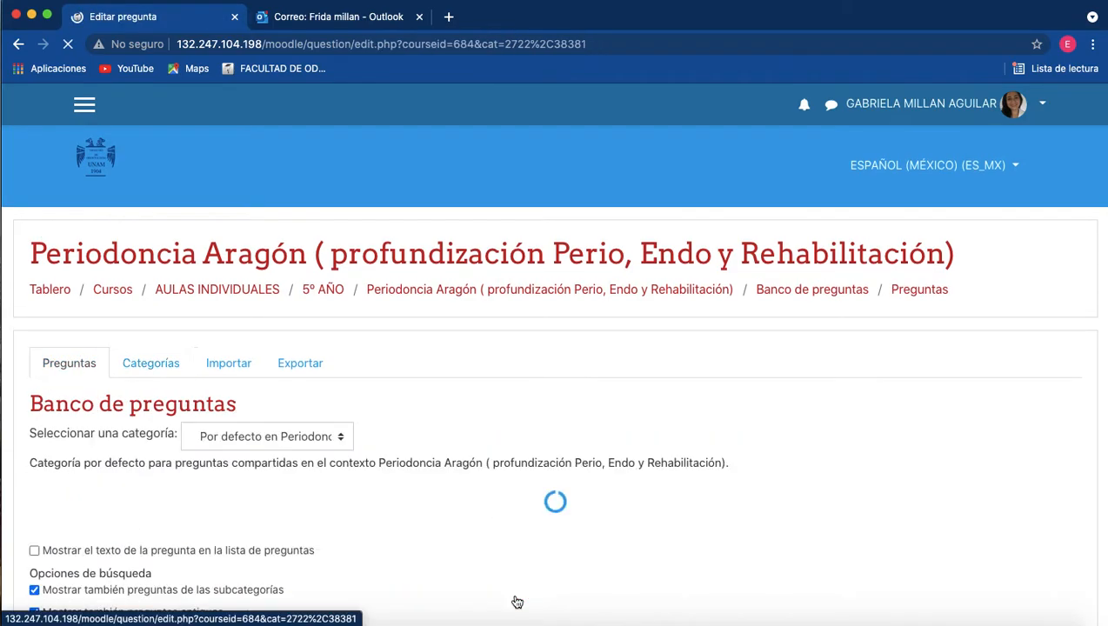
{"action": "scroll", "coordinate": [512, 601], "scroll_direction": "down", "scroll_amount": 5}
{"action": "scroll", "coordinate": [516, 602], "scroll_direction": "down", "scroll_amount": 5}
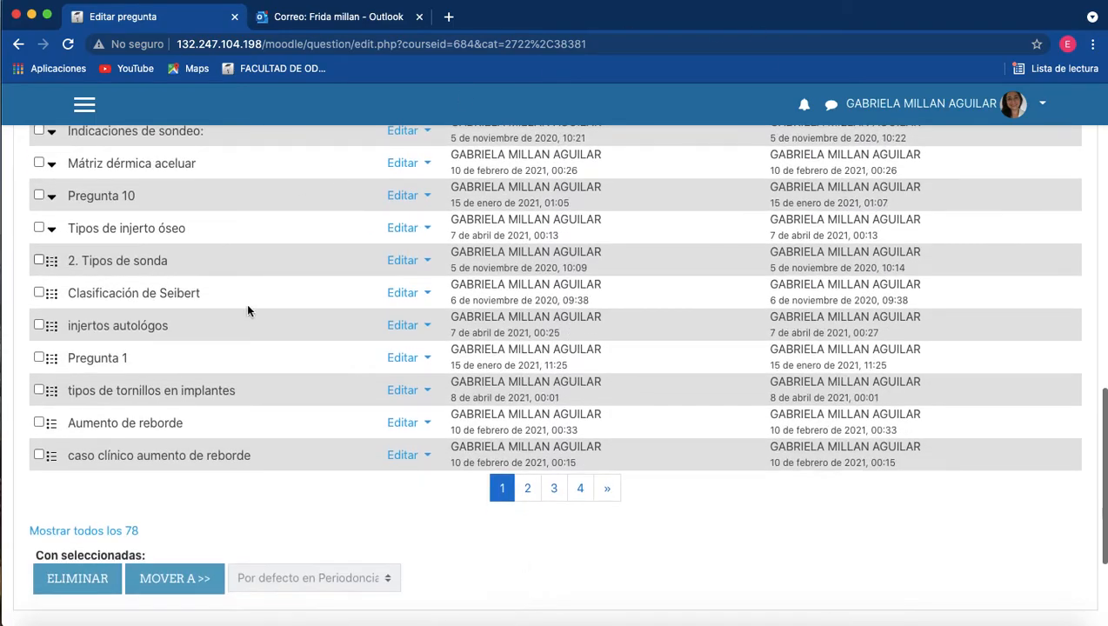
{"action": "scroll", "coordinate": [527, 458], "scroll_direction": "up", "scroll_amount": 2}
{"action": "scroll", "coordinate": [391, 391], "scroll_direction": "up", "scroll_amount": 3}
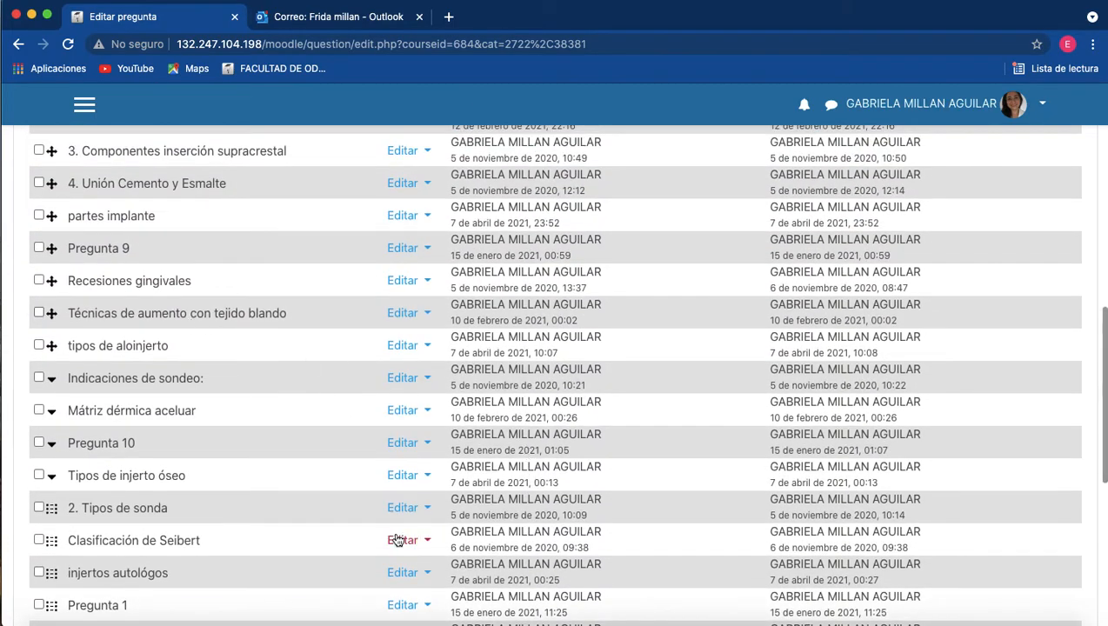
{"action": "scroll", "coordinate": [396, 533], "scroll_direction": "up", "scroll_amount": 8}
{"action": "scroll", "coordinate": [395, 537], "scroll_direction": "up", "scroll_amount": 2}
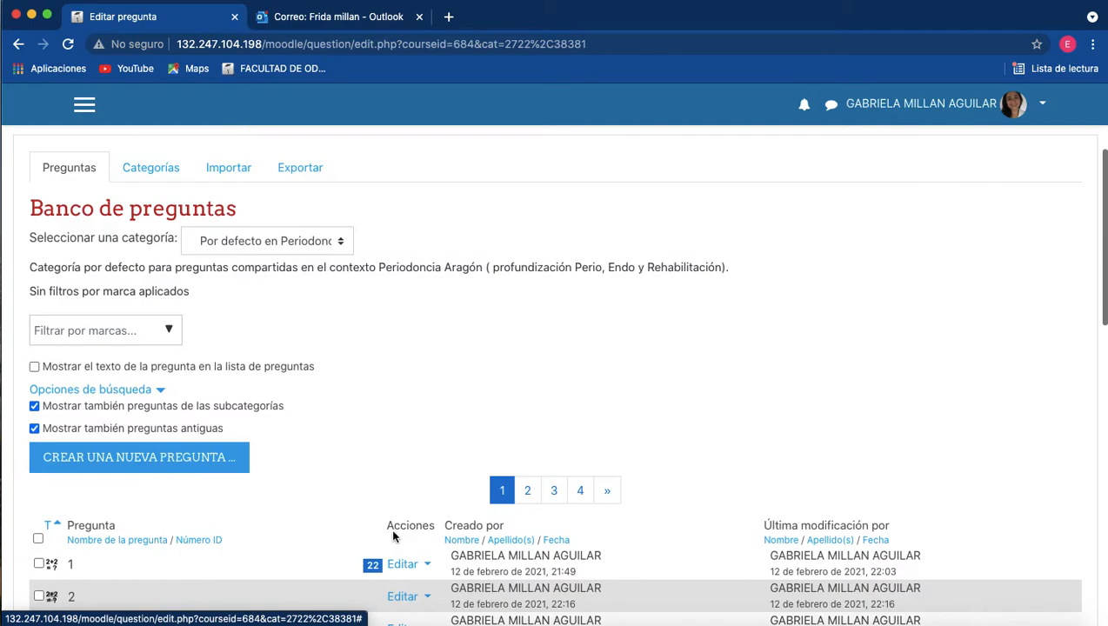
{"action": "scroll", "coordinate": [289, 315], "scroll_direction": "down", "scroll_amount": 14}
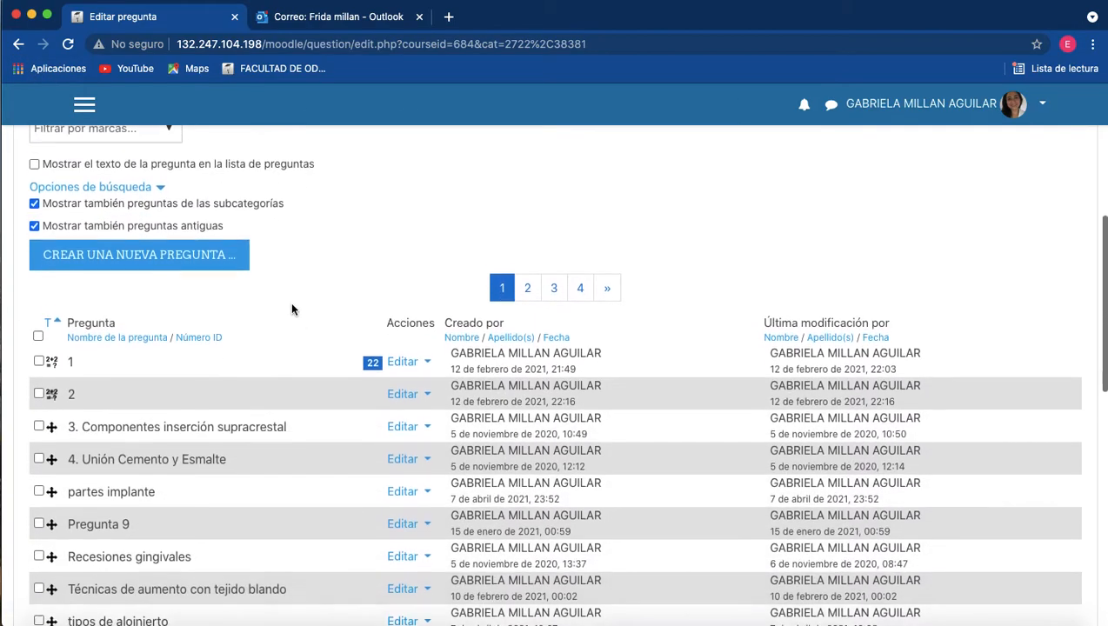
{"action": "scroll", "coordinate": [292, 309], "scroll_direction": "down", "scroll_amount": 6}
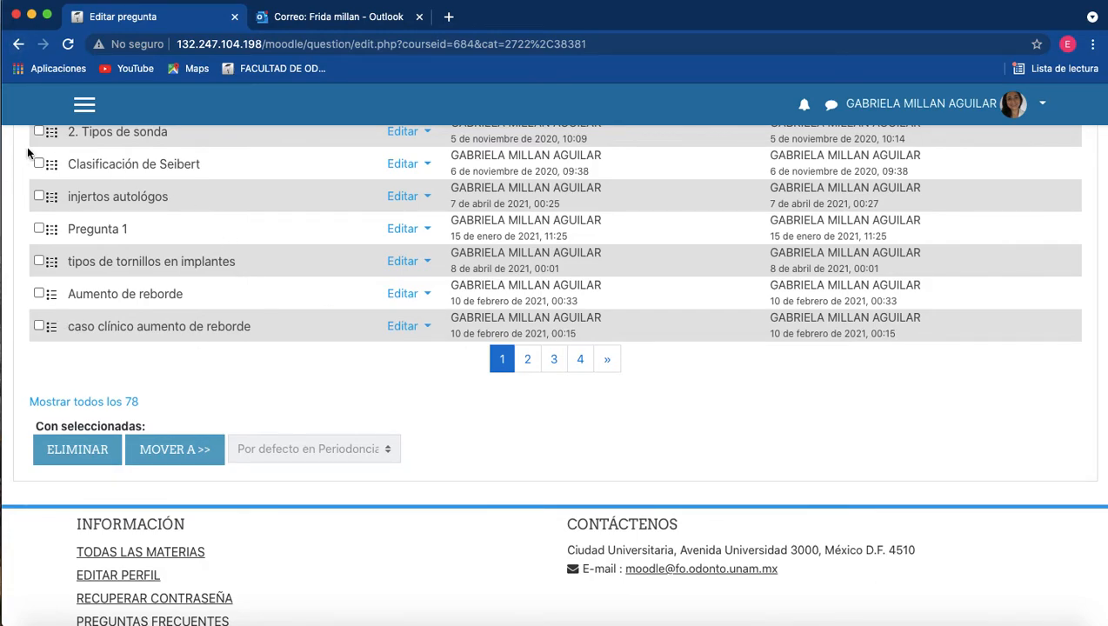
{"action": "left_click", "coordinate": [19, 45]}
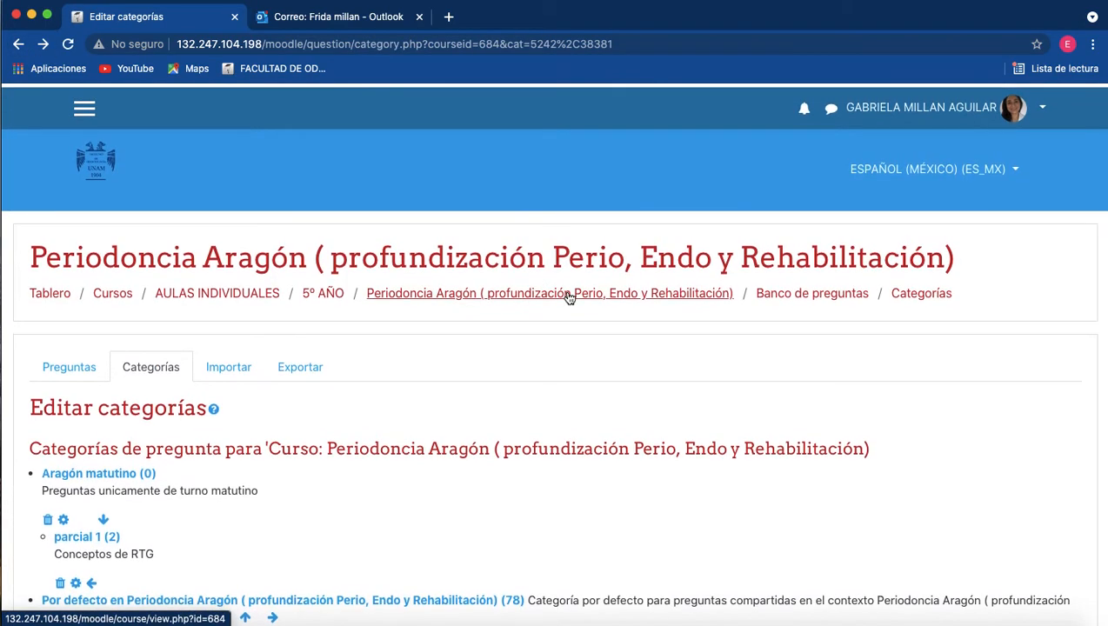
Return to the Periodoncia Aragón course page and open the Parcial 1 exam for editing its questions.
{"action": "left_click", "coordinate": [523, 293]}
{"action": "scroll", "coordinate": [889, 386], "scroll_direction": "down", "scroll_amount": 15}
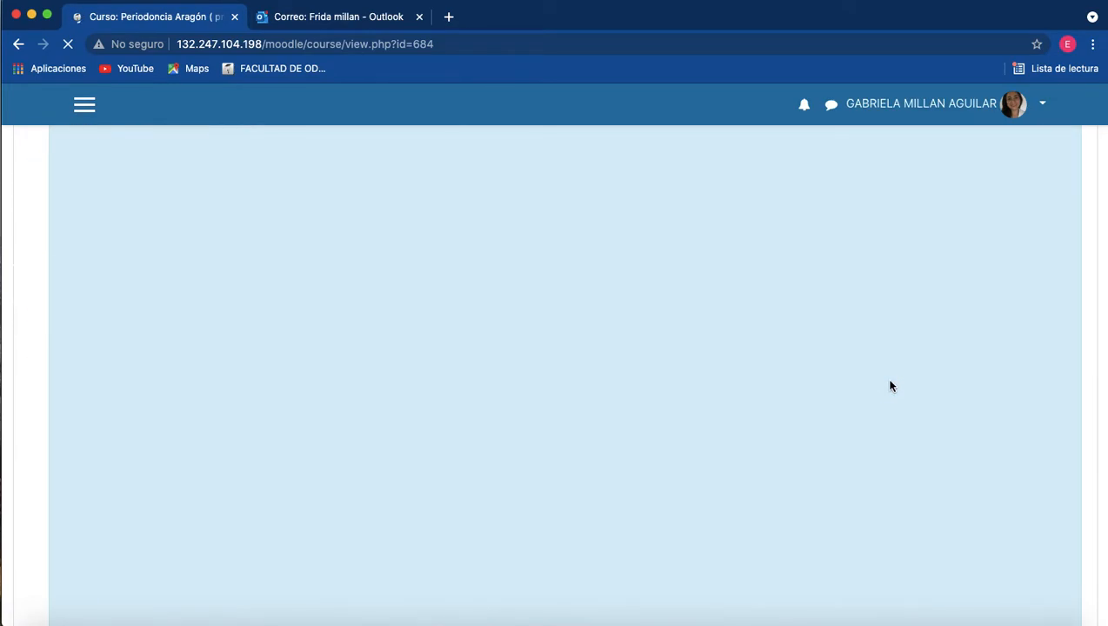
{"action": "scroll", "coordinate": [889, 386], "scroll_direction": "down", "scroll_amount": 3}
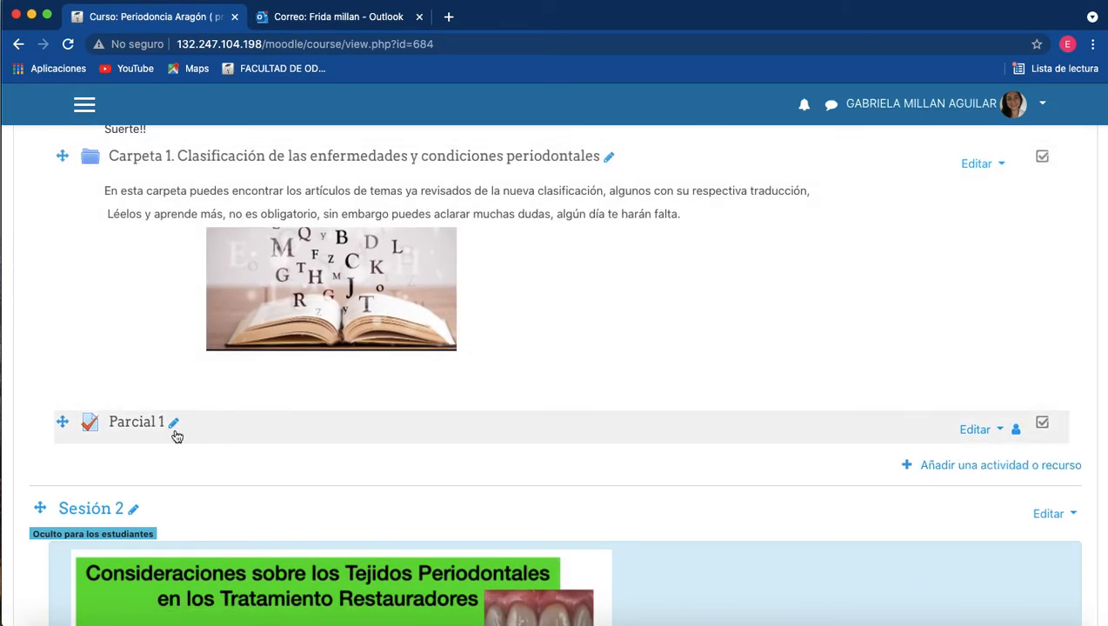
{"action": "scroll", "coordinate": [149, 420], "scroll_direction": "down", "scroll_amount": 1}
{"action": "left_click", "coordinate": [139, 406]}
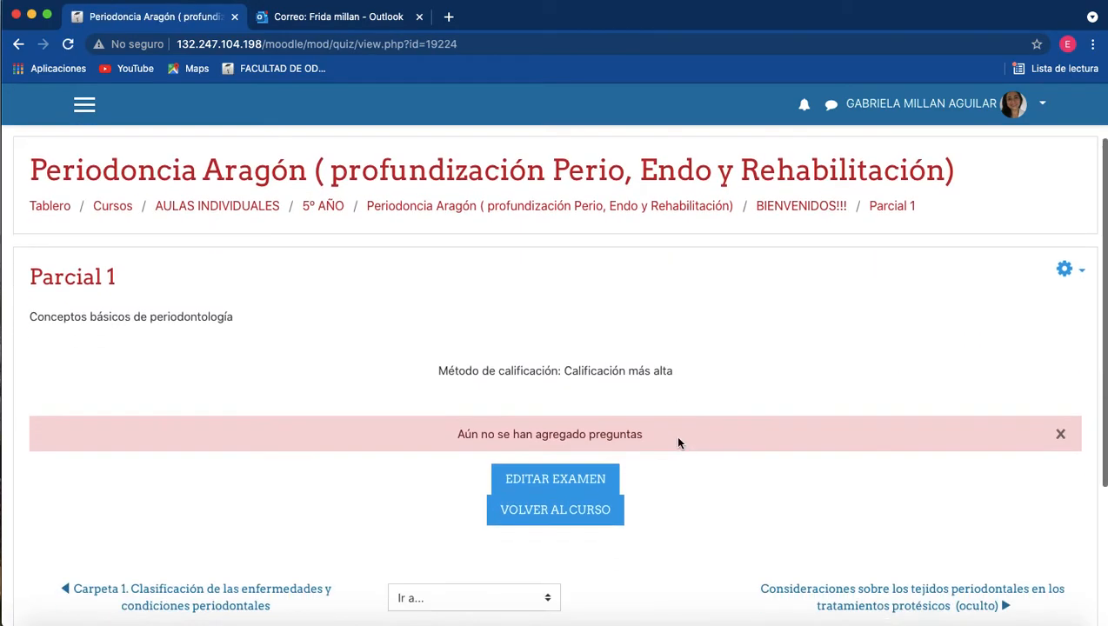
{"action": "scroll", "coordinate": [609, 448], "scroll_direction": "down", "scroll_amount": 1}
{"action": "left_click", "coordinate": [573, 463]}
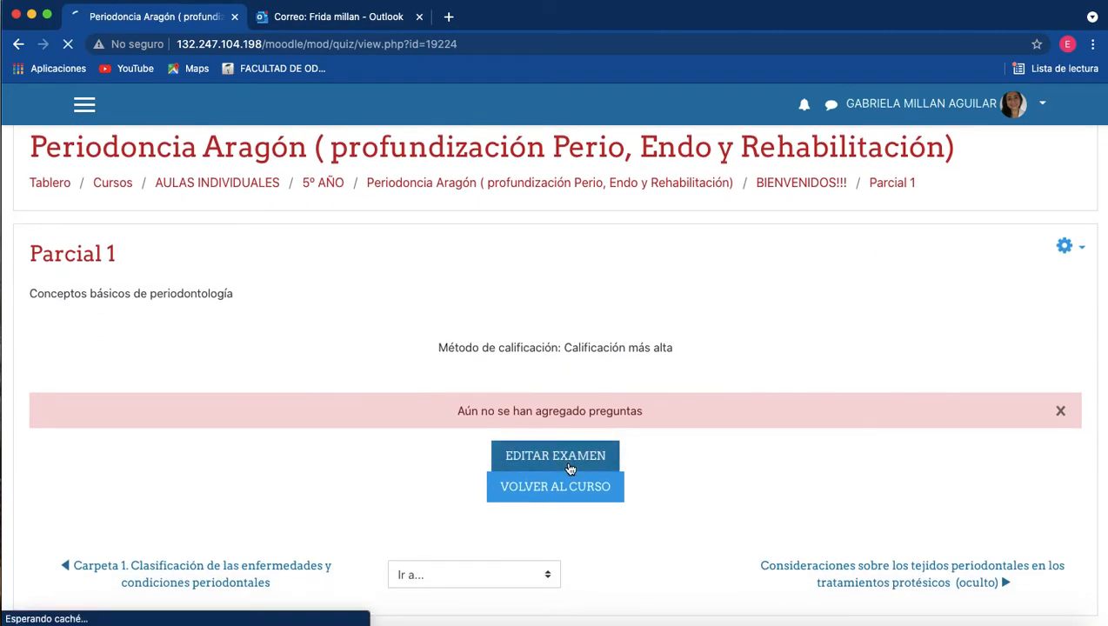
Start adding questions to Parcial 1 from the question bank, using the category Por defecto en Periodoncia Aragón.
{"action": "scroll", "coordinate": [946, 396], "scroll_direction": "down", "scroll_amount": 2}
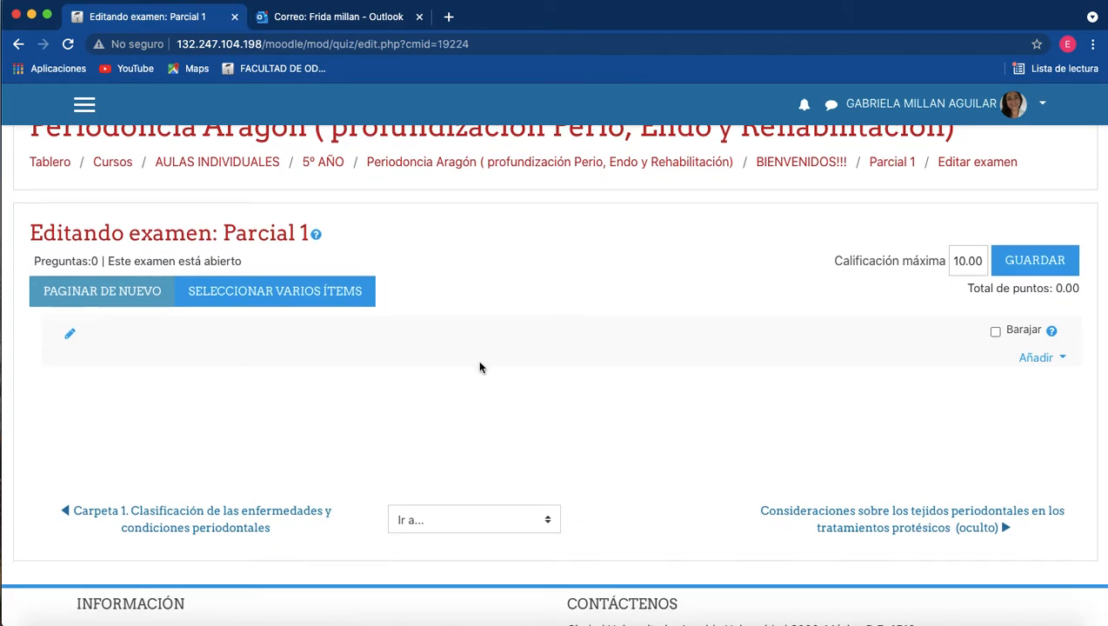
{"action": "left_click", "coordinate": [1052, 361]}
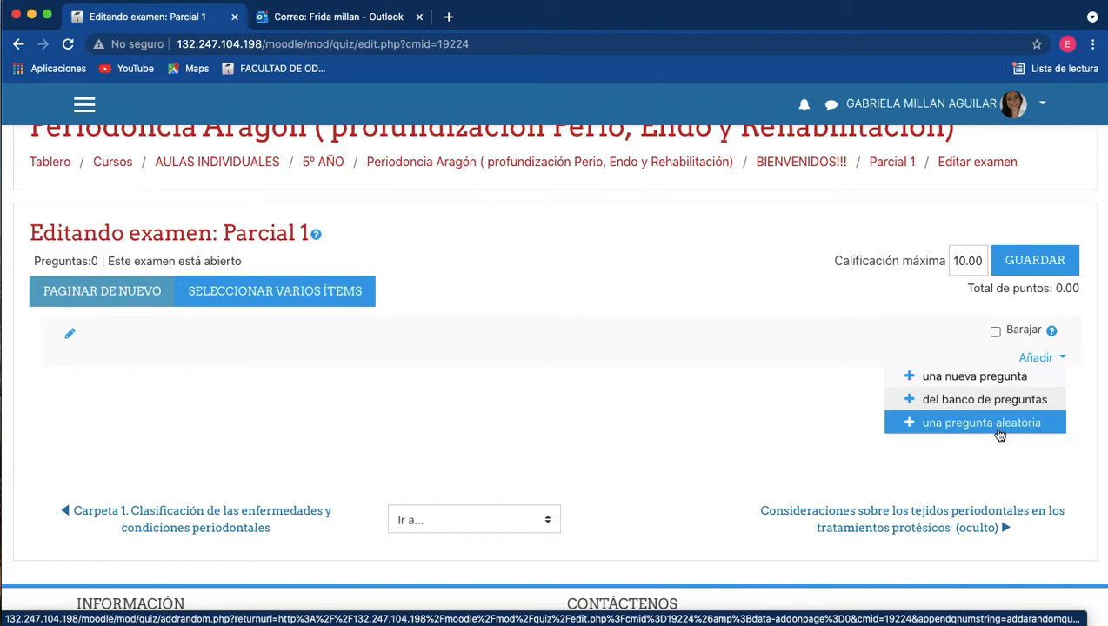
{"action": "left_click", "coordinate": [996, 400]}
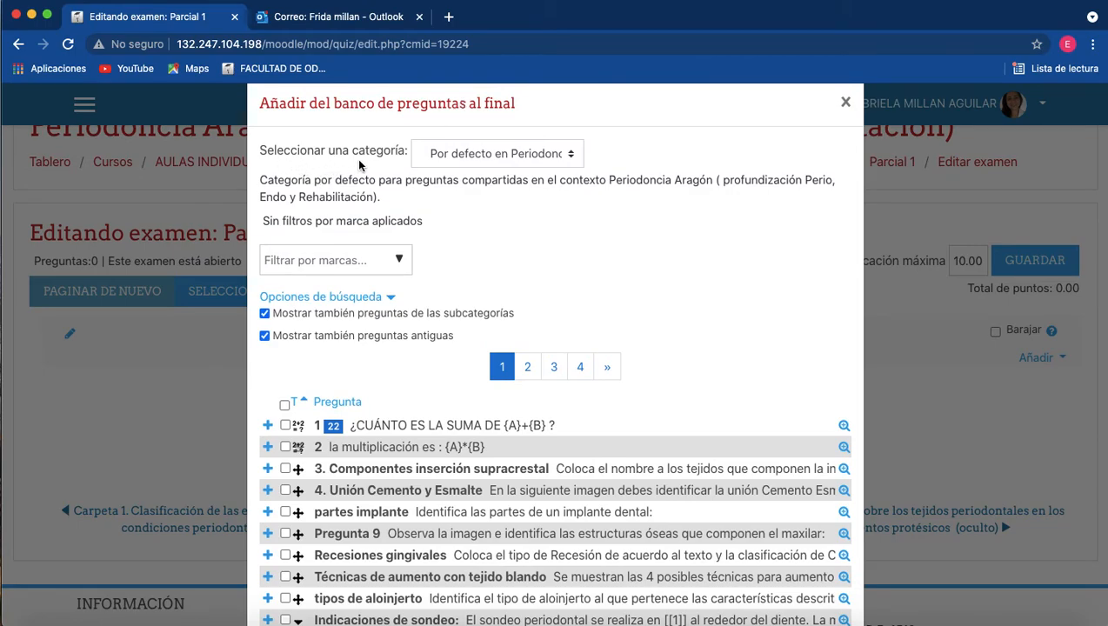
{"action": "left_click", "coordinate": [575, 155]}
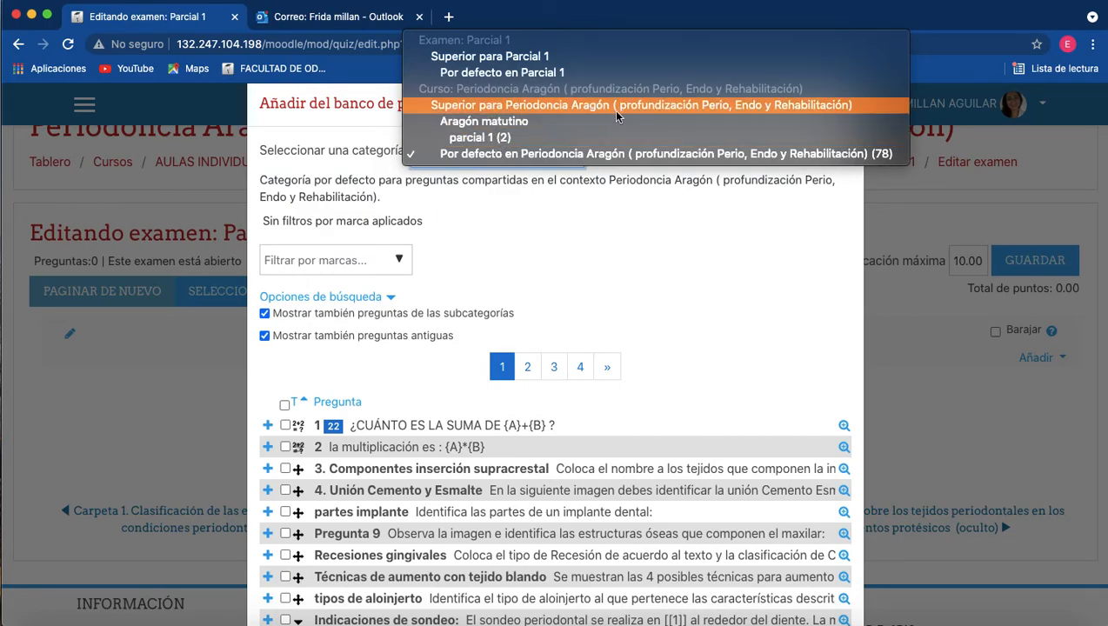
{"action": "left_click", "coordinate": [620, 155]}
Select the bank questions Pregunta 10 and Tipos de injerto óseo and add them to the exam.
{"action": "scroll", "coordinate": [604, 335], "scroll_direction": "down", "scroll_amount": 4}
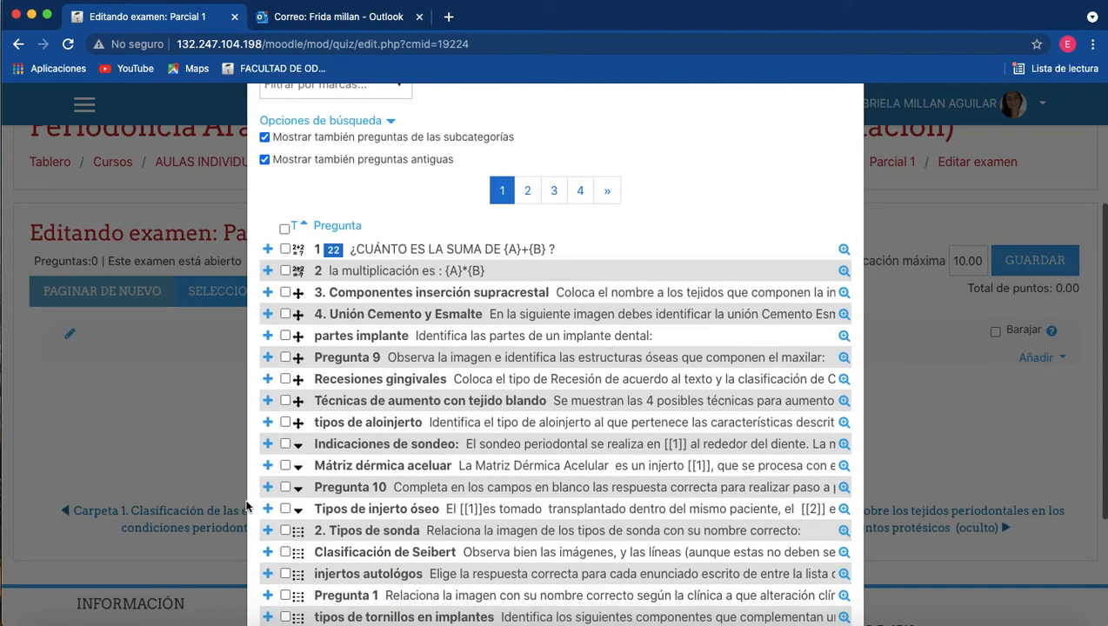
{"action": "left_click", "coordinate": [285, 487]}
{"action": "left_click", "coordinate": [285, 509]}
{"action": "scroll", "coordinate": [288, 518], "scroll_direction": "down", "scroll_amount": 4}
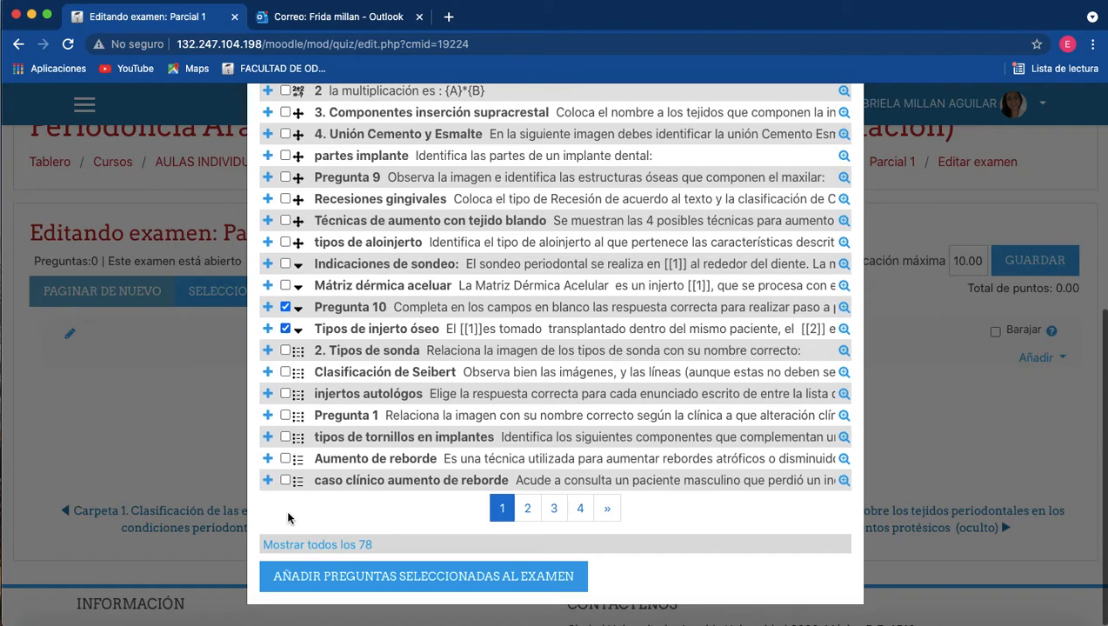
{"action": "left_click", "coordinate": [405, 581]}
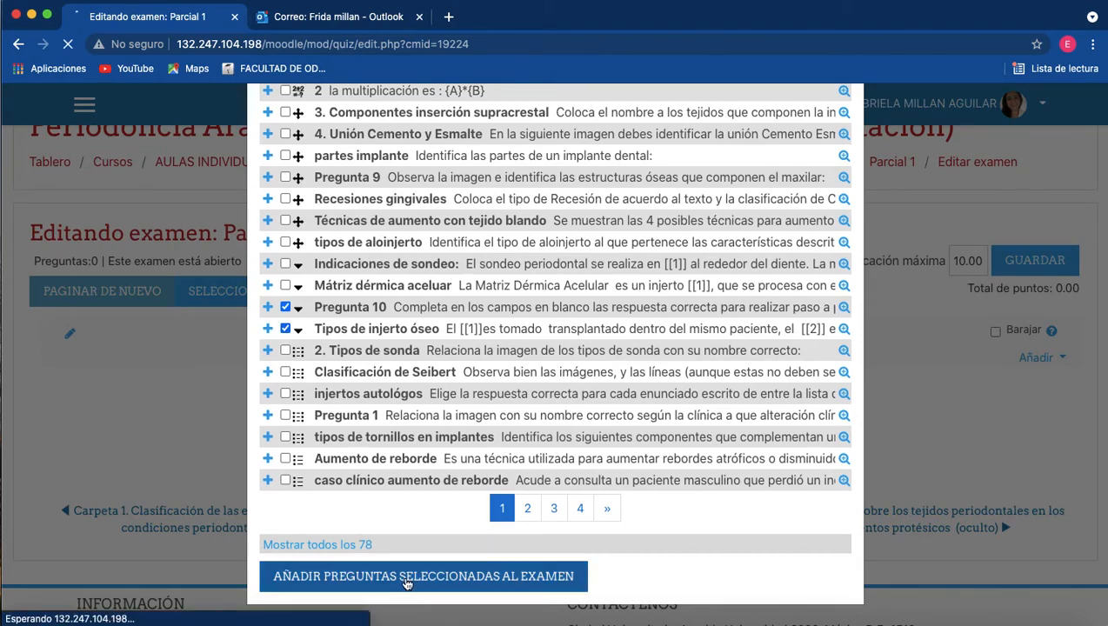
{"action": "scroll", "coordinate": [405, 584], "scroll_direction": "down", "scroll_amount": 3}
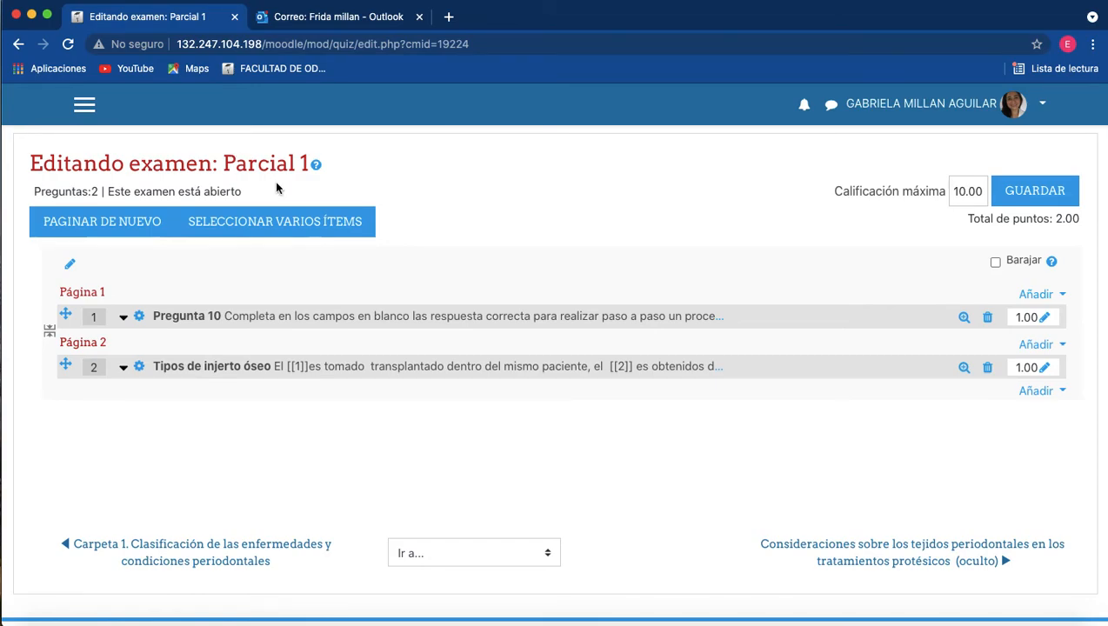
Return to the Periodoncia Aragón course page and open its question bank at the question list.
{"action": "scroll", "coordinate": [275, 181], "scroll_direction": "up", "scroll_amount": 5}
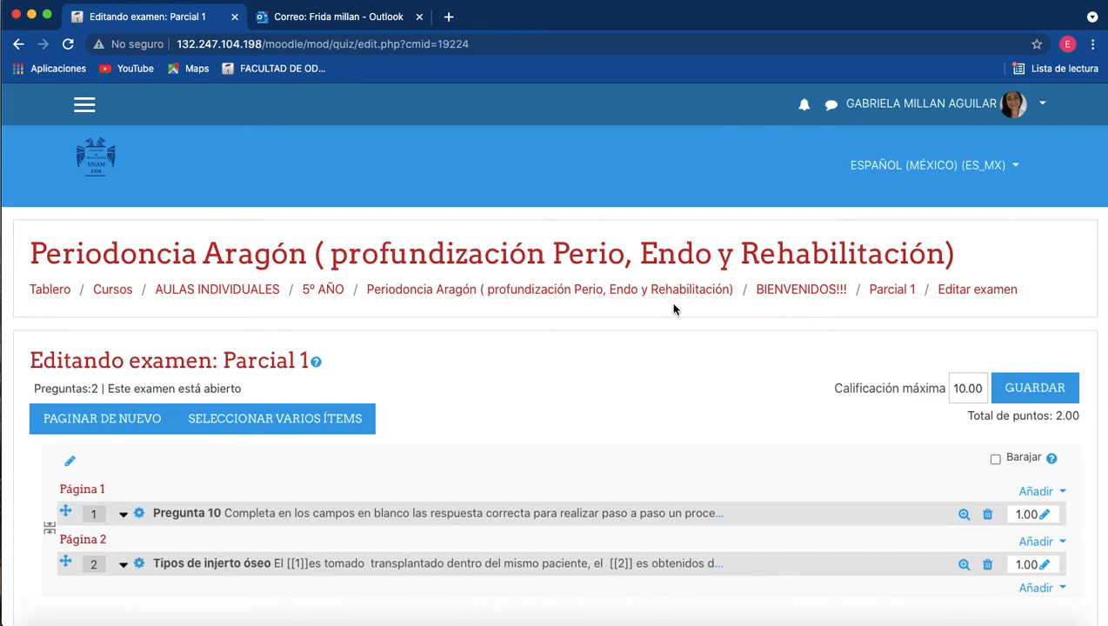
{"action": "left_click", "coordinate": [577, 296]}
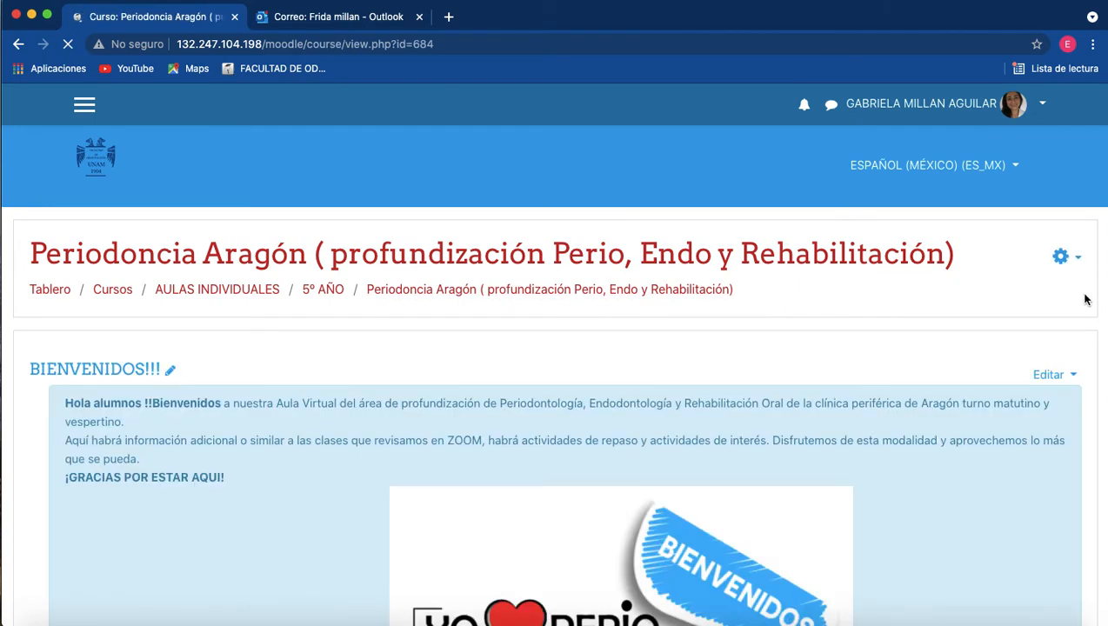
{"action": "left_click", "coordinate": [1063, 257]}
{"action": "left_click", "coordinate": [878, 559]}
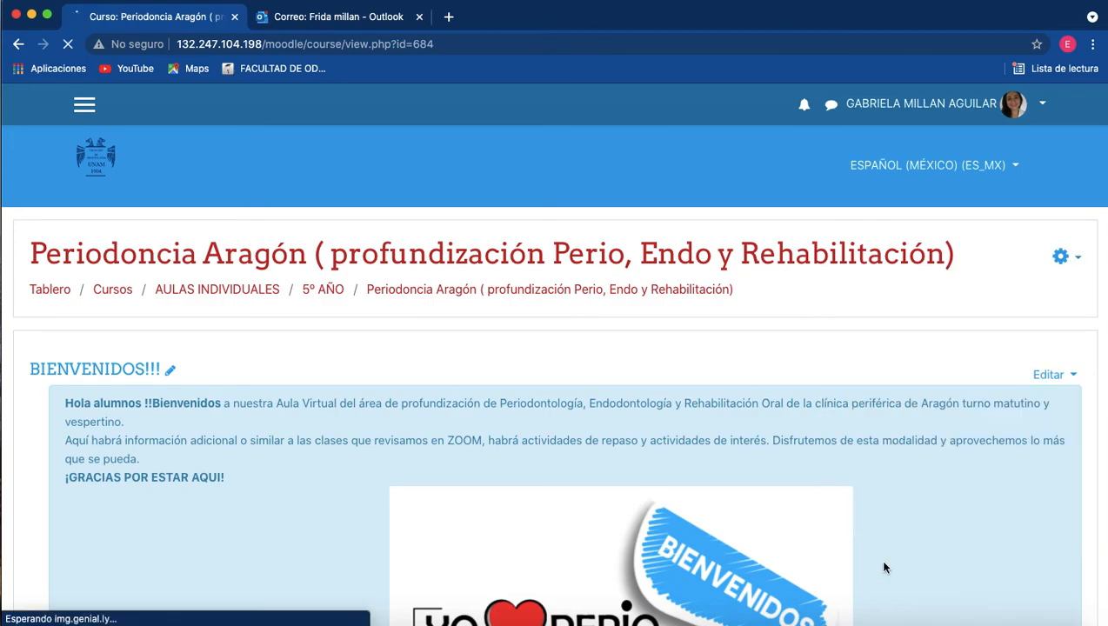
{"action": "scroll", "coordinate": [412, 573], "scroll_direction": "down", "scroll_amount": 5}
{"action": "scroll", "coordinate": [412, 574], "scroll_direction": "down", "scroll_amount": 1}
{"action": "left_click", "coordinate": [168, 388]}
{"action": "scroll", "coordinate": [592, 376], "scroll_direction": "down", "scroll_amount": 2}
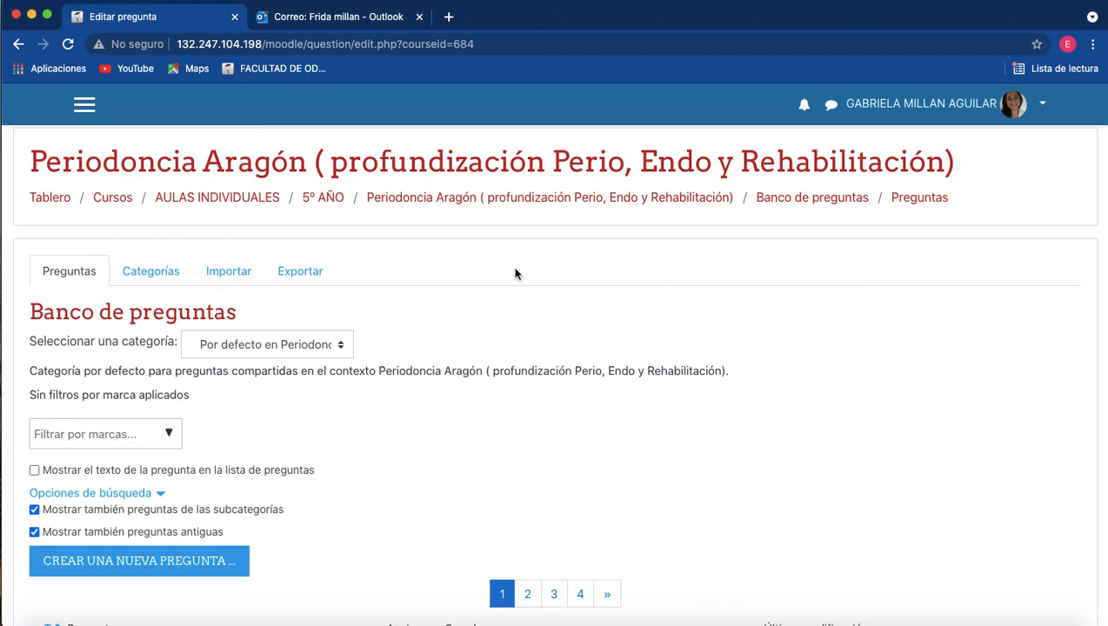
{"action": "scroll", "coordinate": [515, 274], "scroll_direction": "down", "scroll_amount": 1}
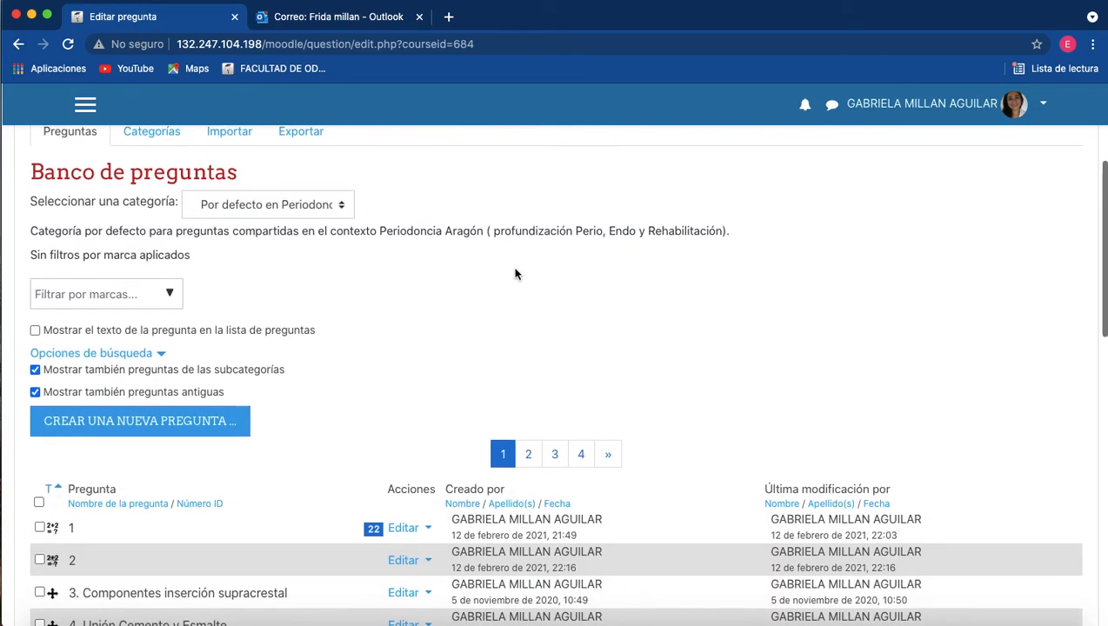